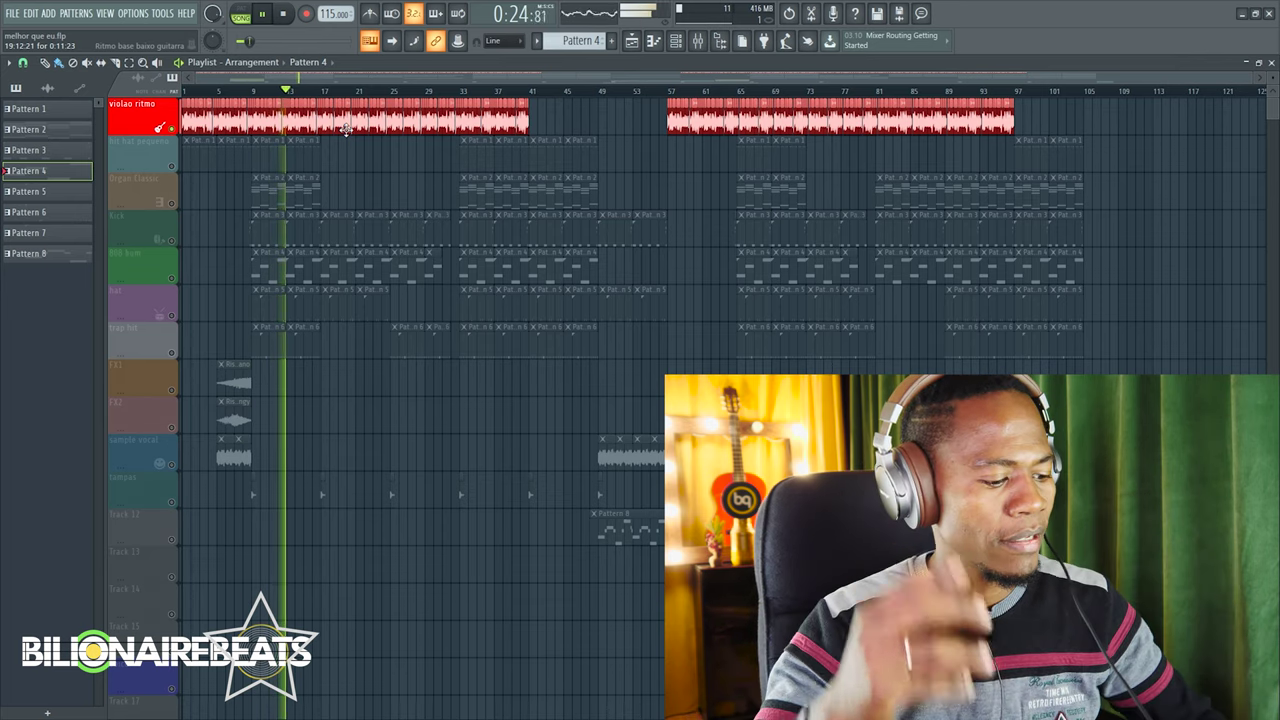
Stop playback, open the violao ritmo clip's channel settings and inspect the Classic EQ on its mixer track, Insert 2
key("space")
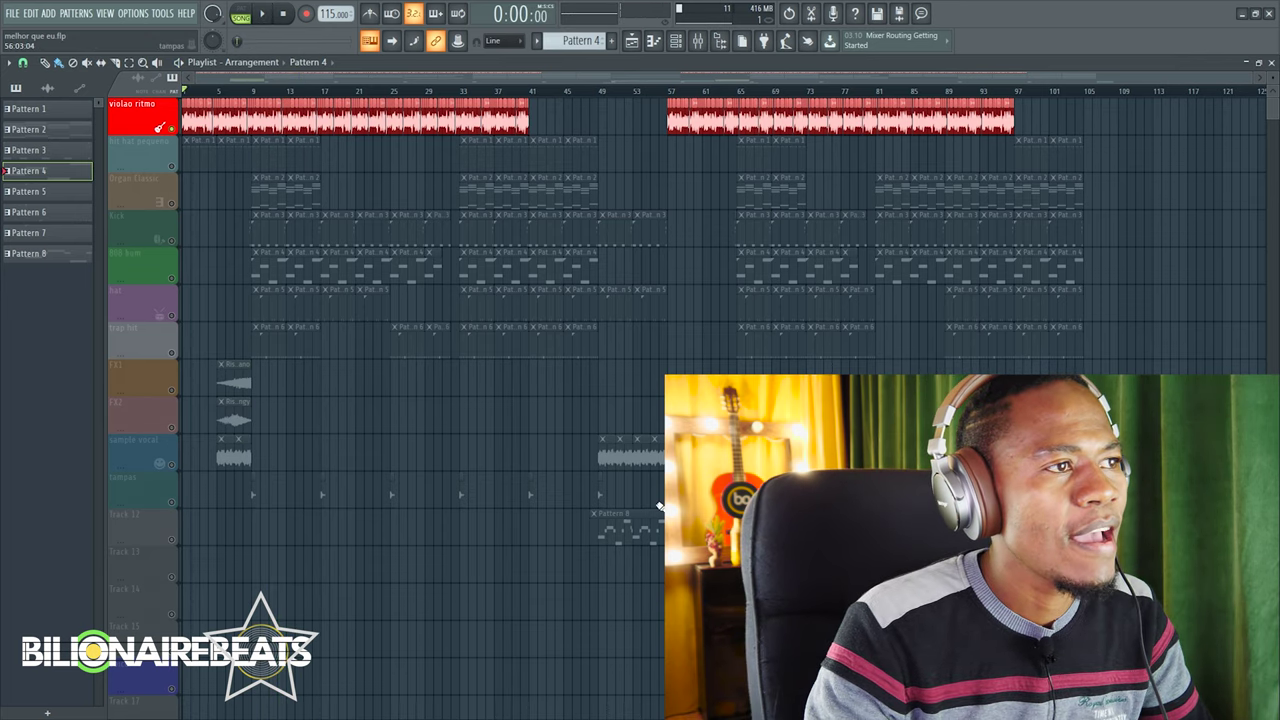
double_click(197, 110)
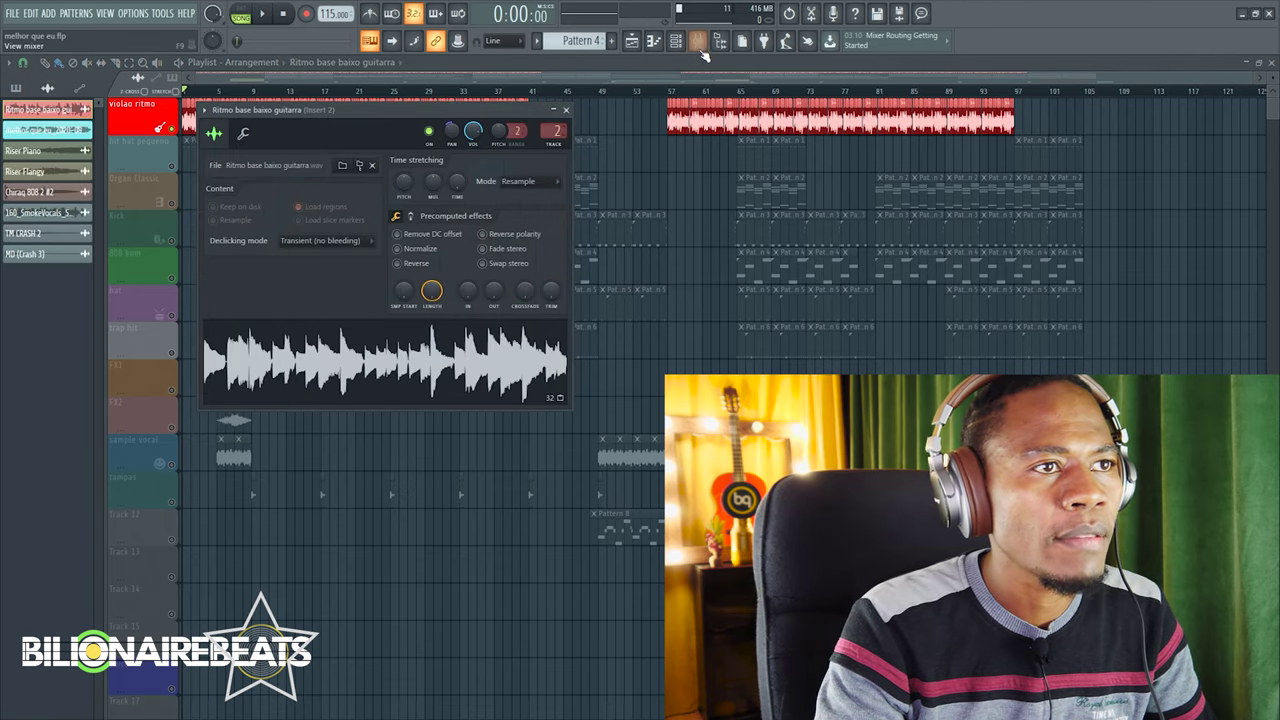
key("F9")
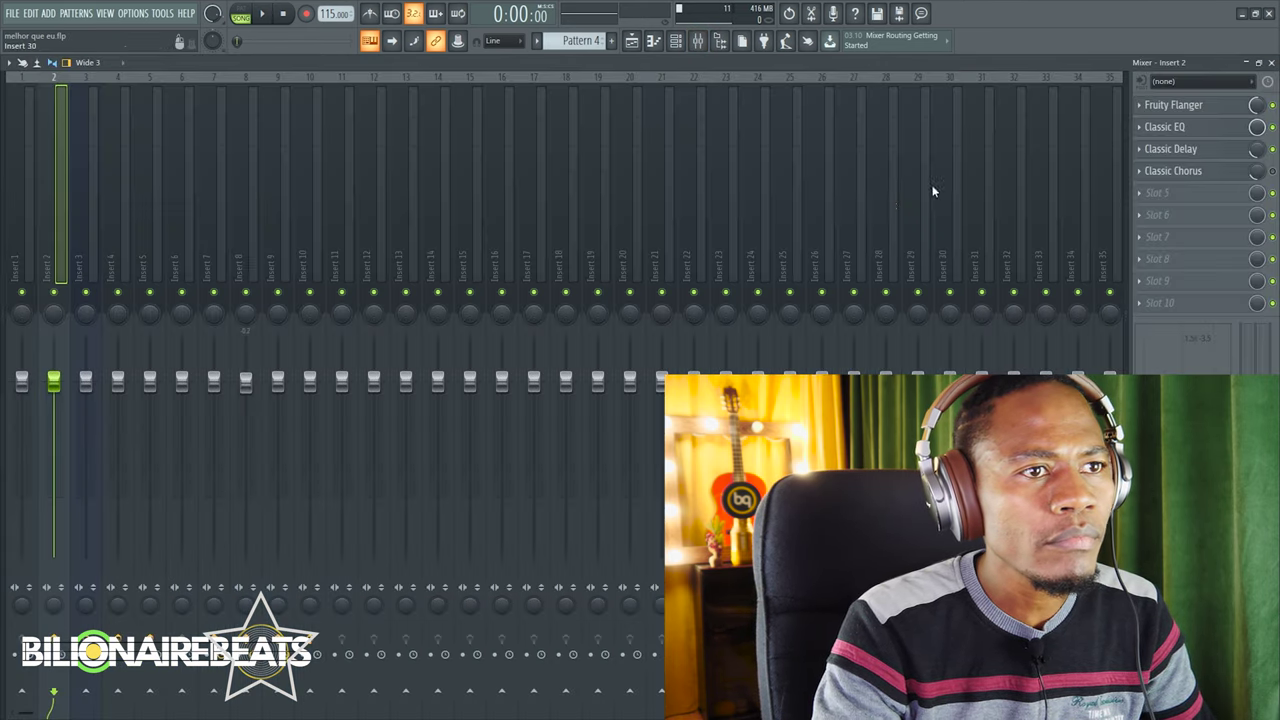
left_click(1187, 130)
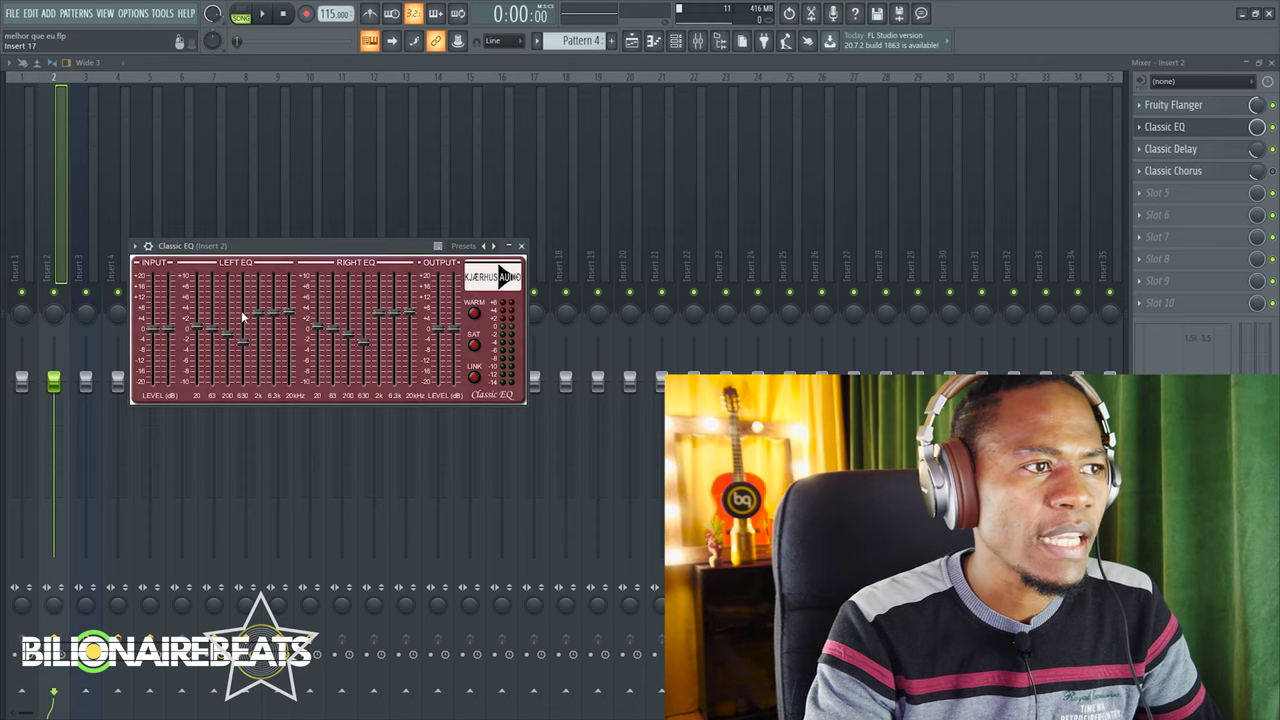
left_click(521, 246)
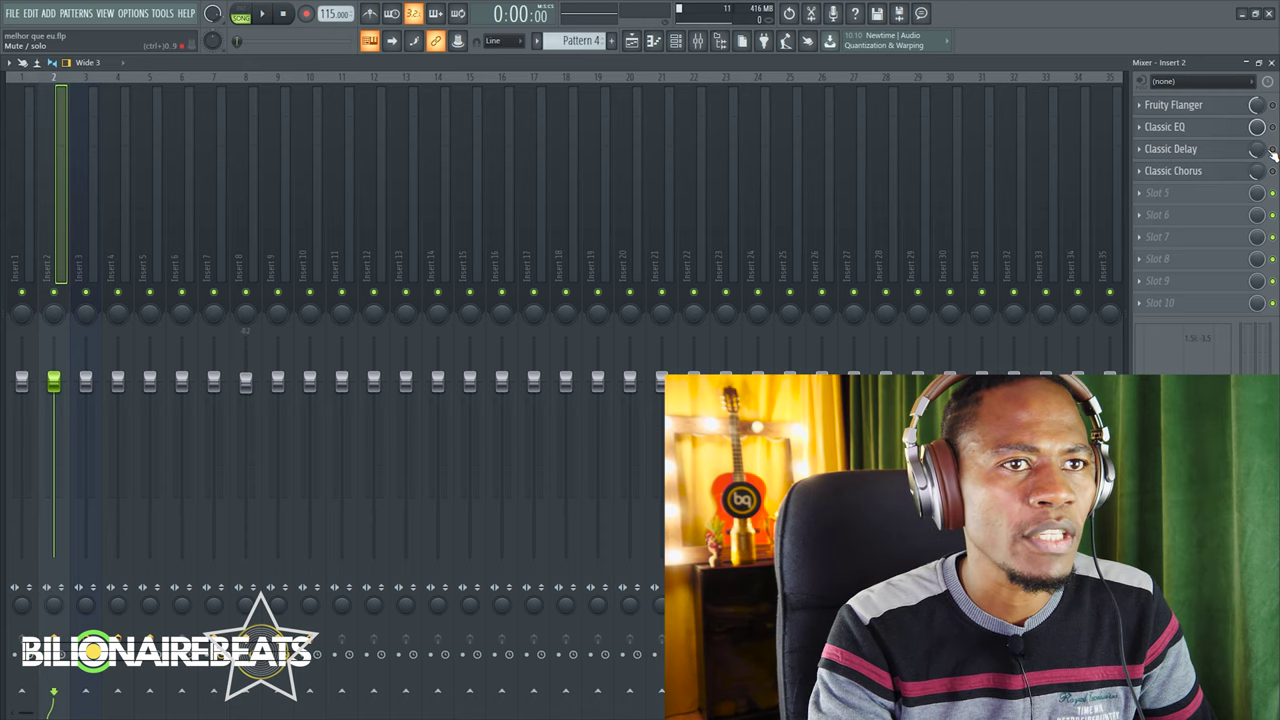
Audition the guitar with its Insert 2 effects bypassed and enabled, and inspect the Classic Delay settings
key("space")
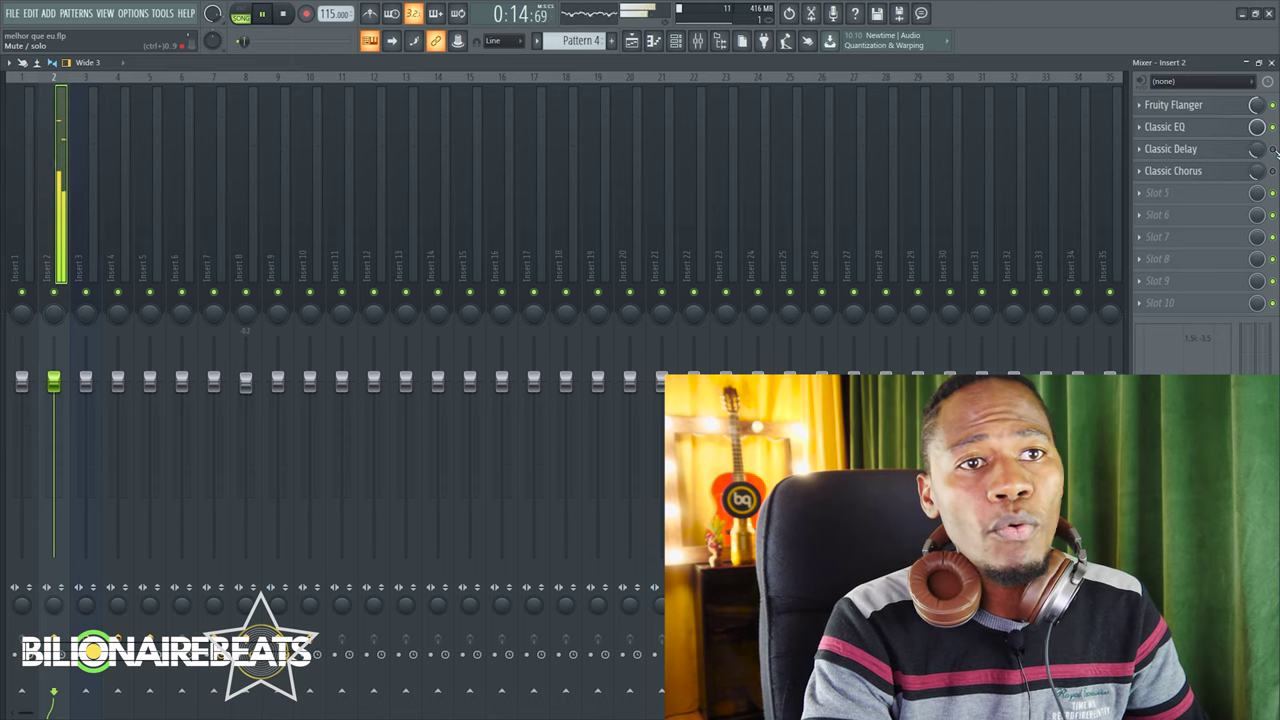
left_click(1198, 150)
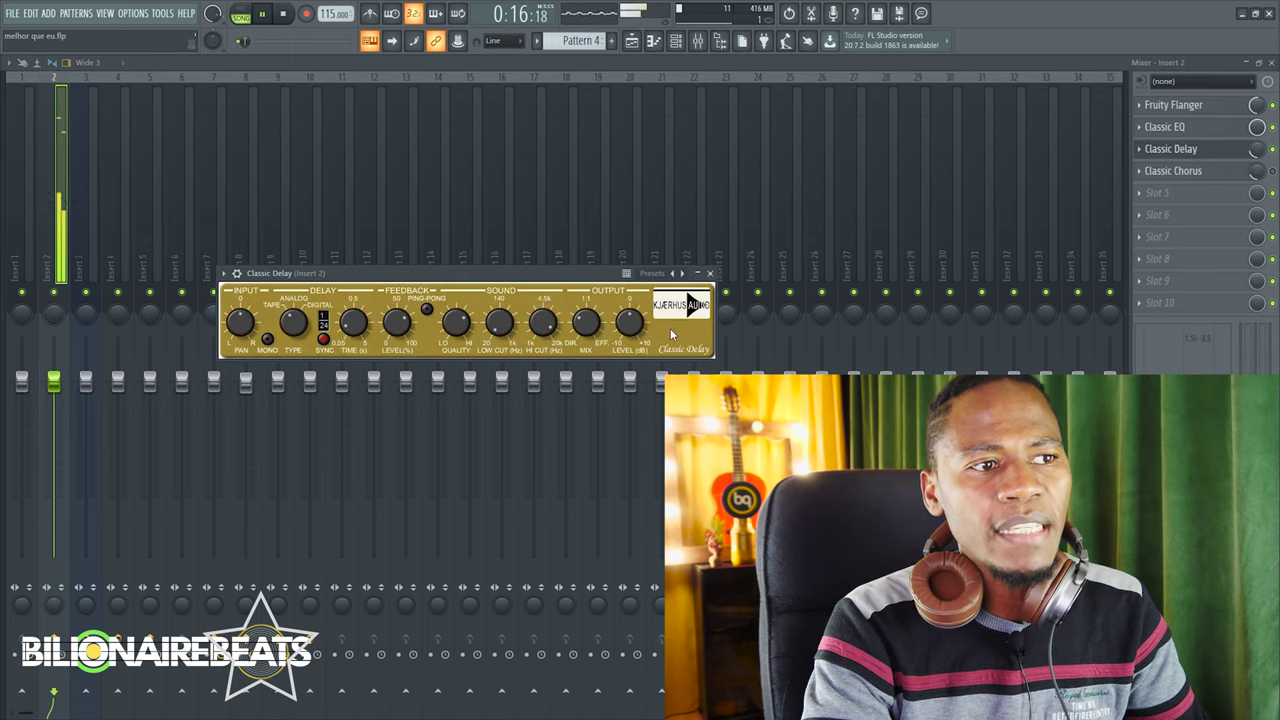
left_click(710, 273)
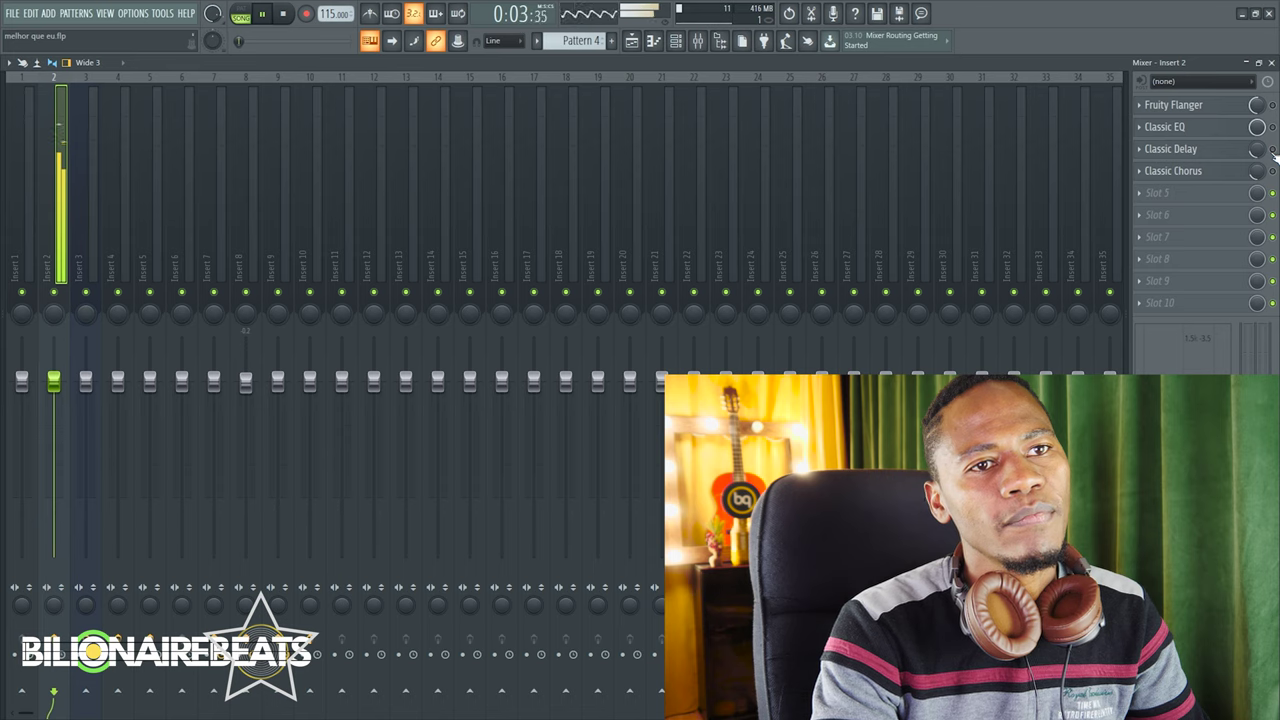
Replay the guitar with Fruity Flanger, Classic EQ and Classic Delay enabled, and return to the playlist with the channel settings closed
key("space")
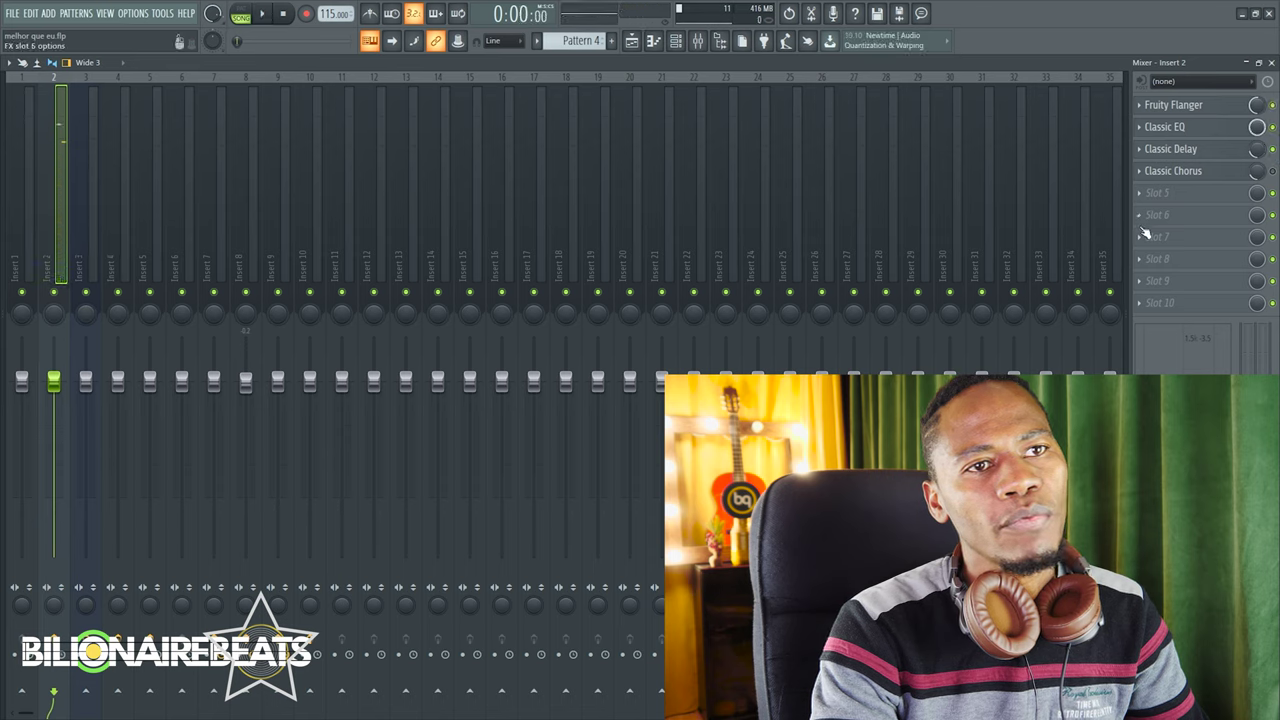
key("space")
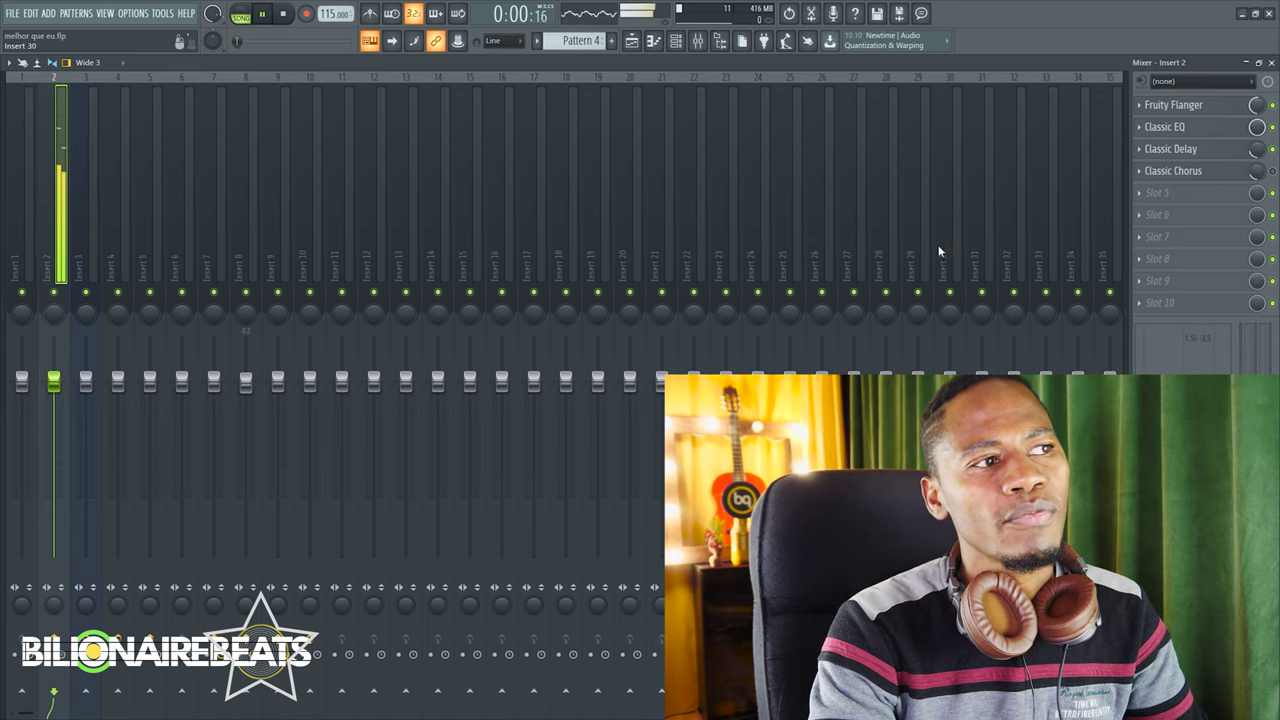
left_click(1254, 66)
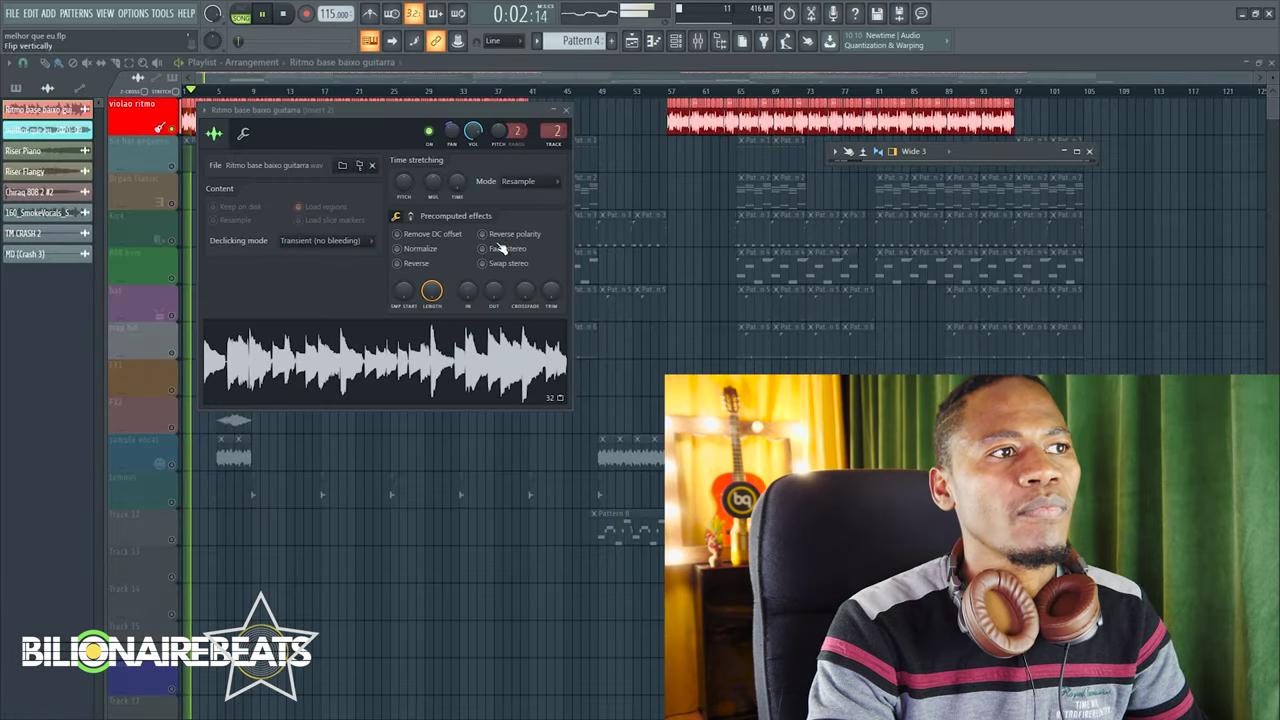
left_click(551, 131)
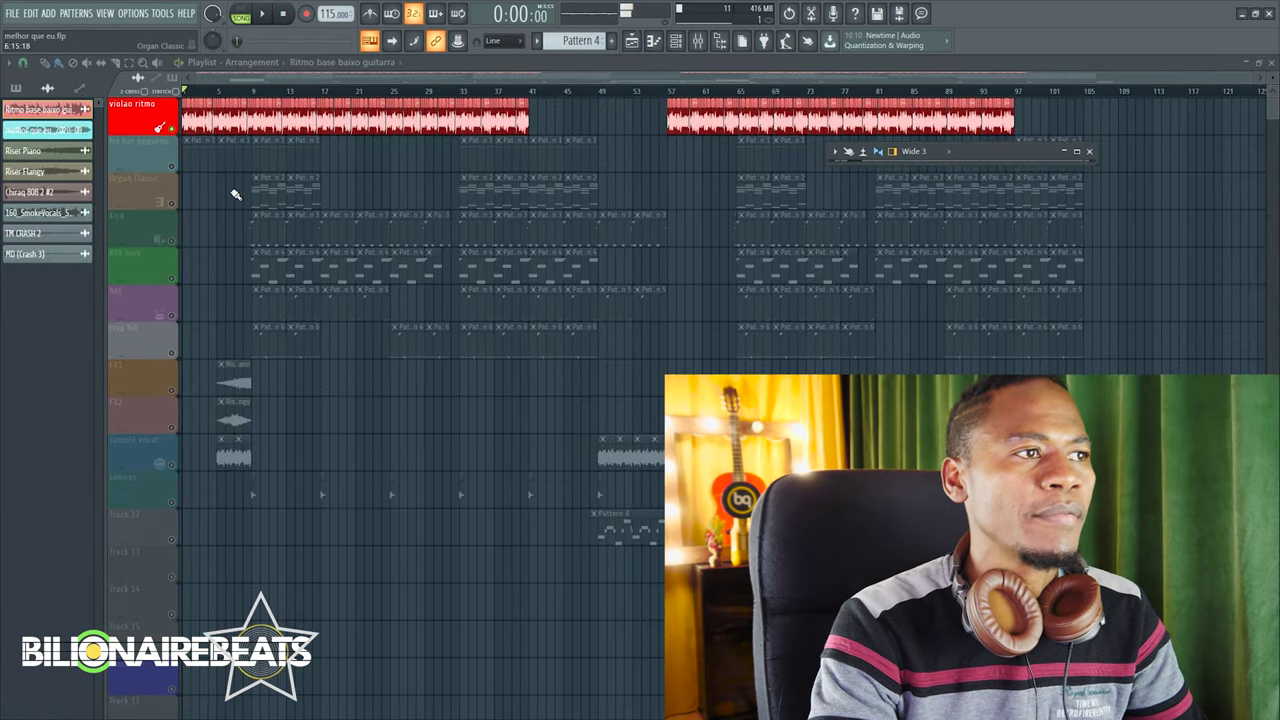
key("space")
Unmute the hit hat pequeno track and view its Pattern 1 in the piano roll and channel rack
left_click(173, 168)
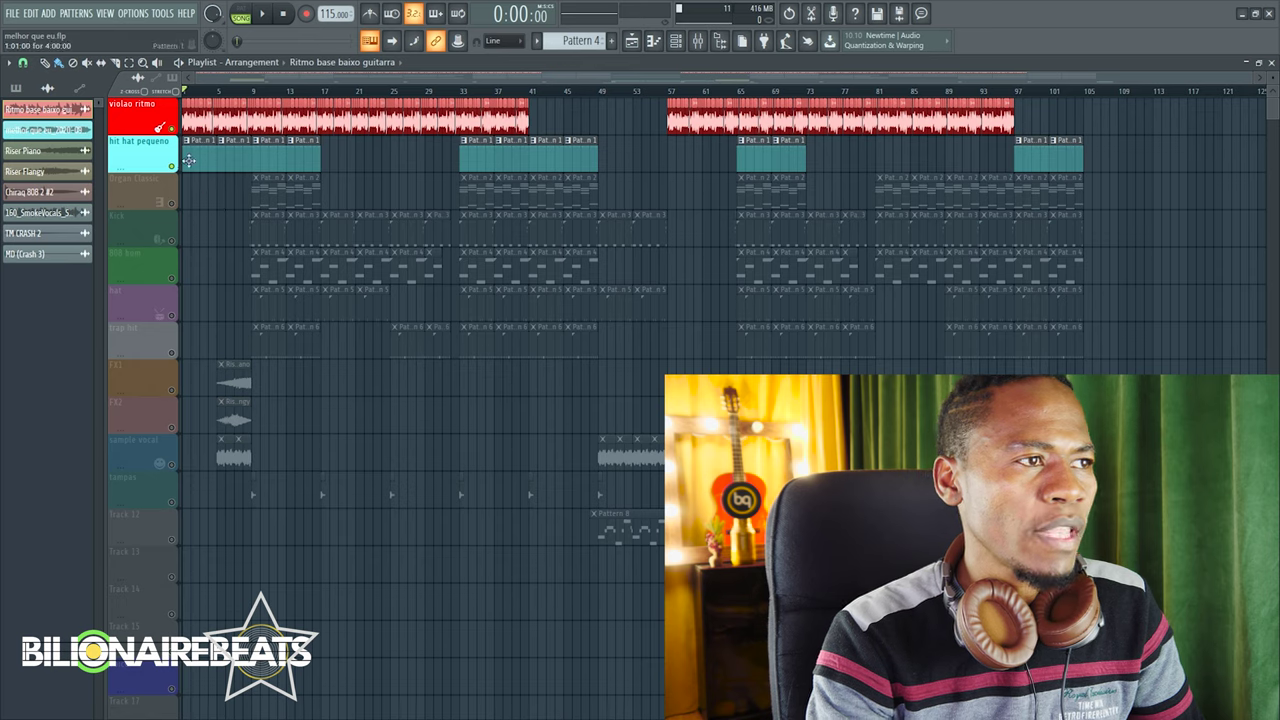
left_click(1018, 140)
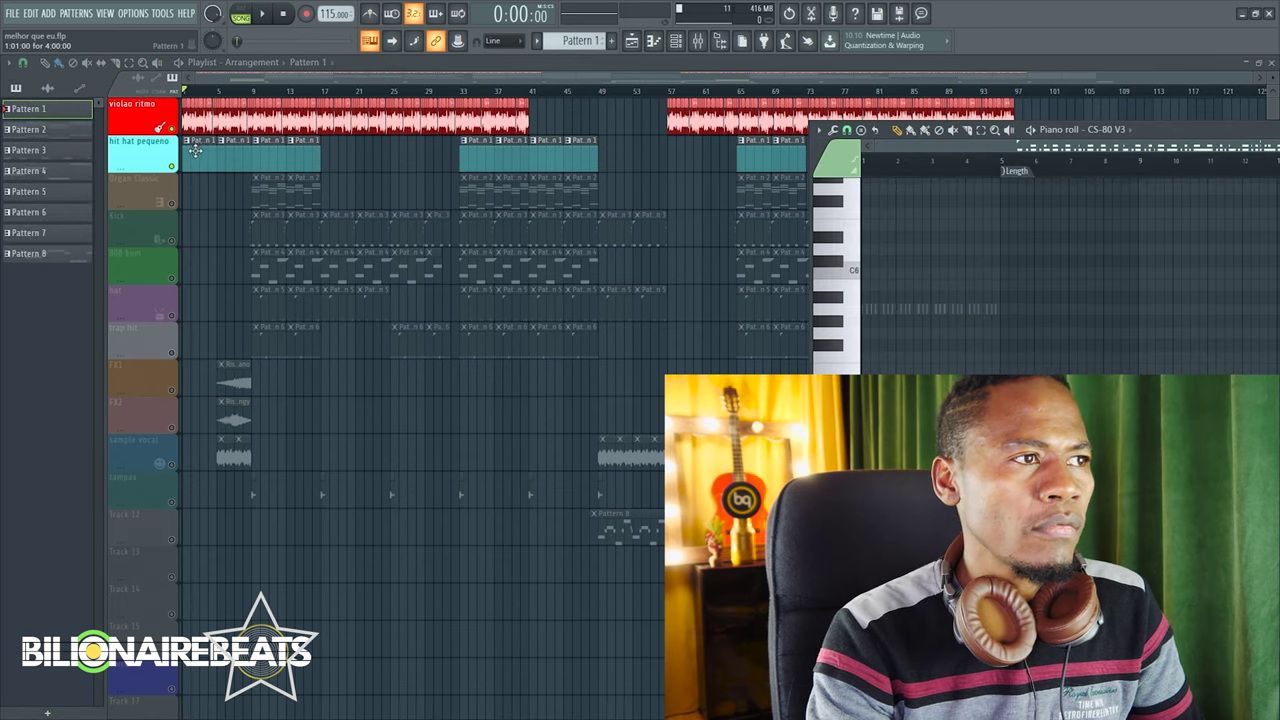
left_click(680, 45)
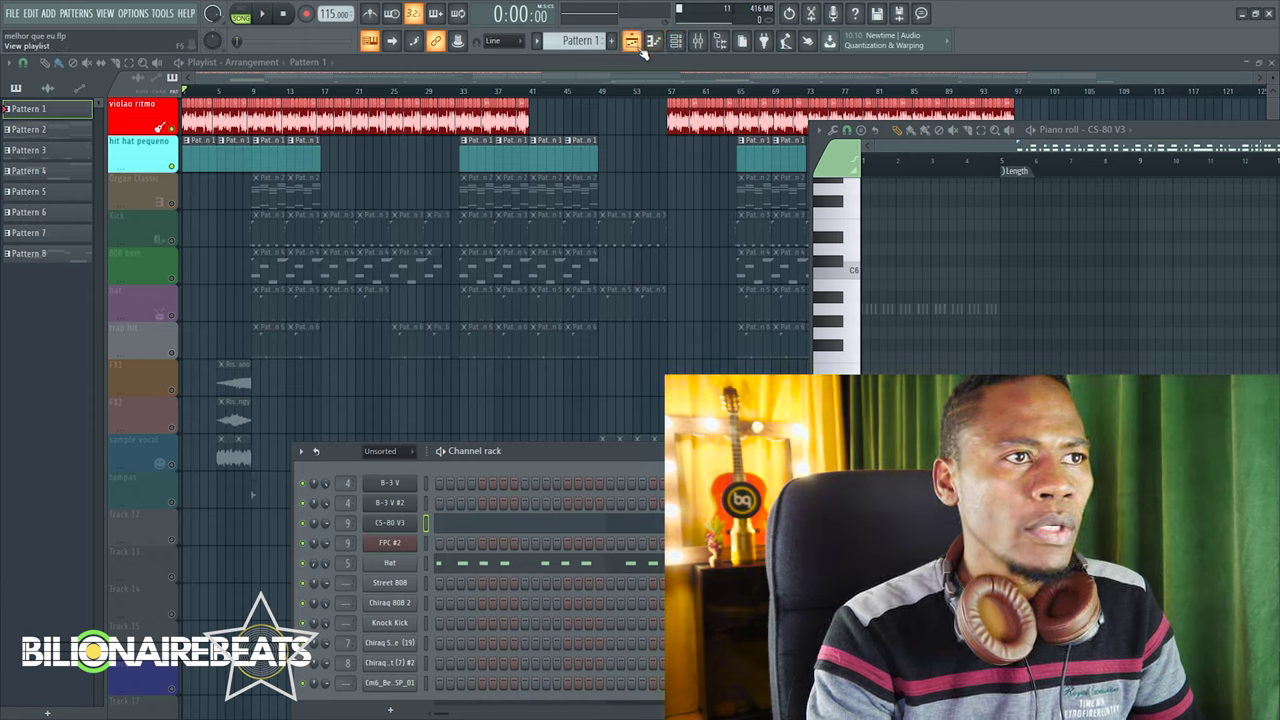
left_click(679, 44)
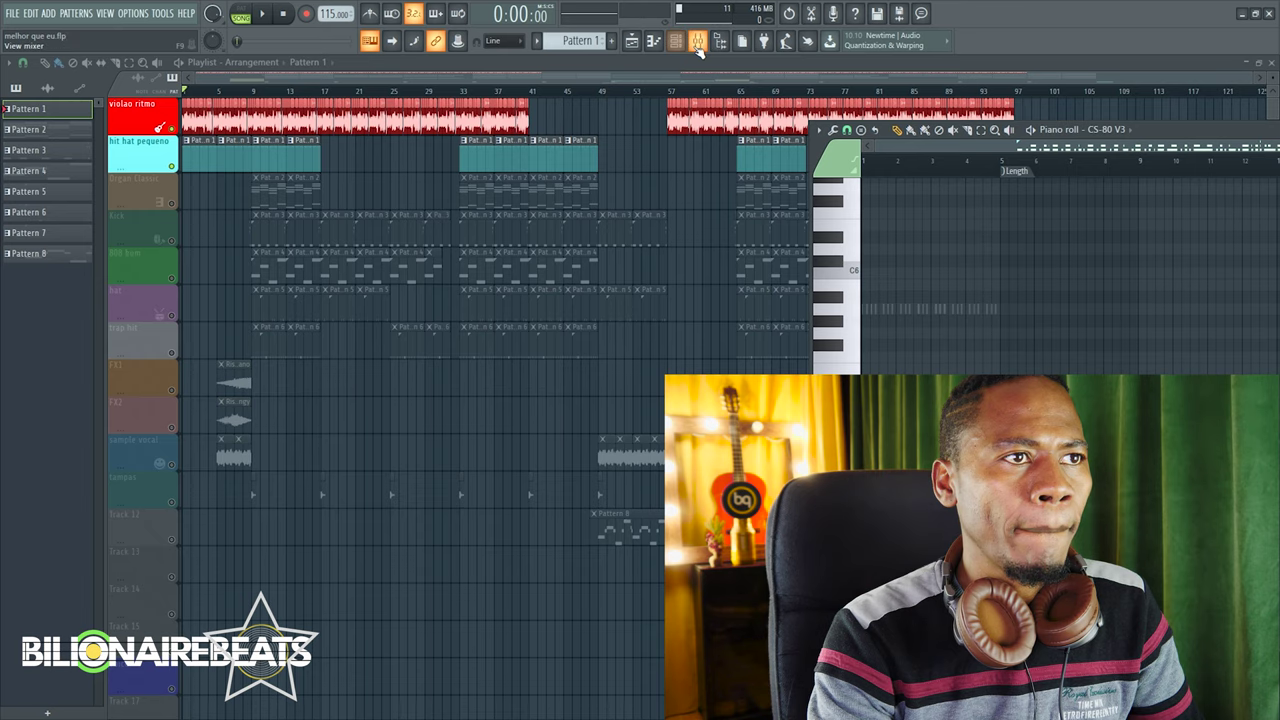
left_click(679, 44)
Play the song and audition the hi-hat on mixer Insert 5 with Classic Reverb bypassed and enabled
left_click(1077, 153)
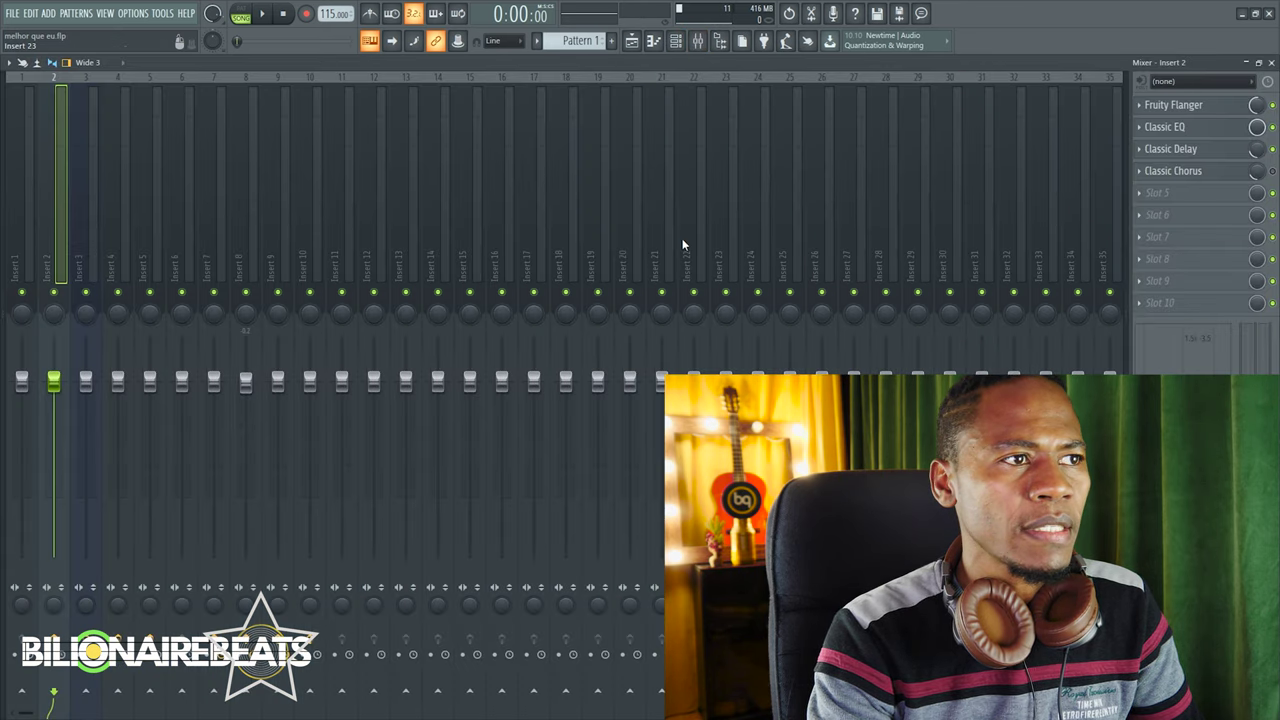
left_click(1257, 63)
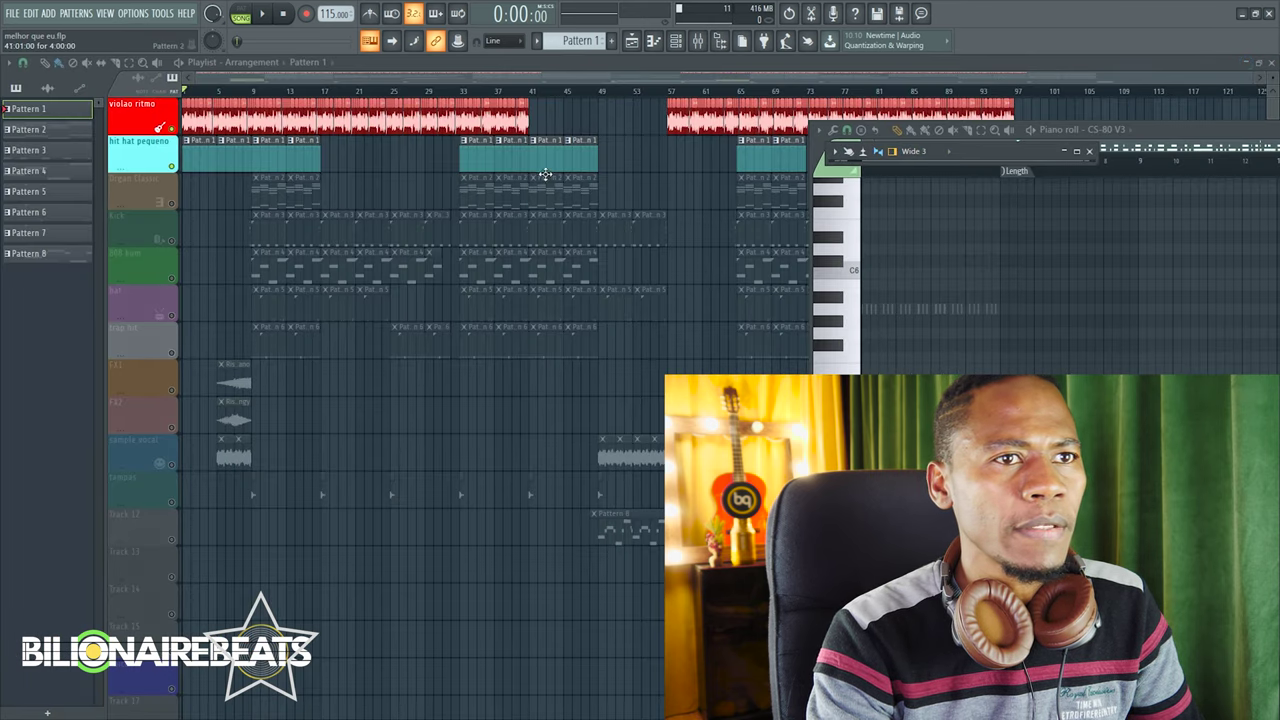
left_click(1083, 155)
key("space")
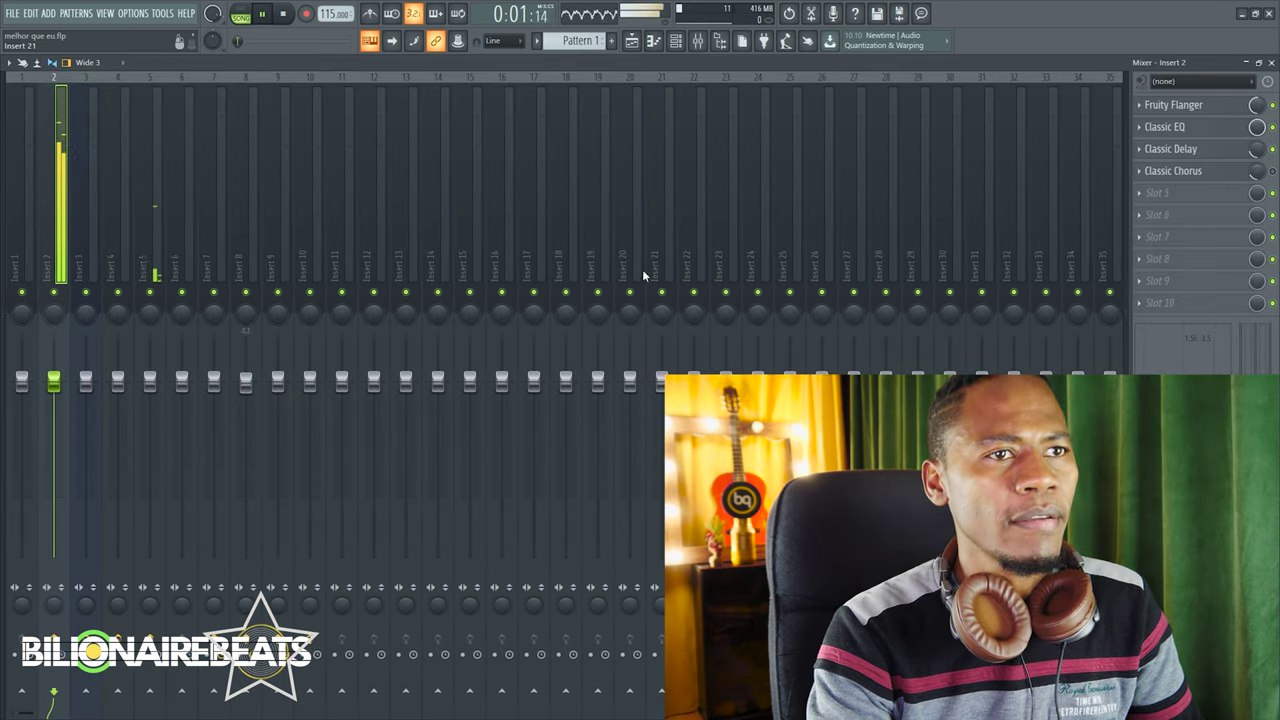
left_click(153, 248)
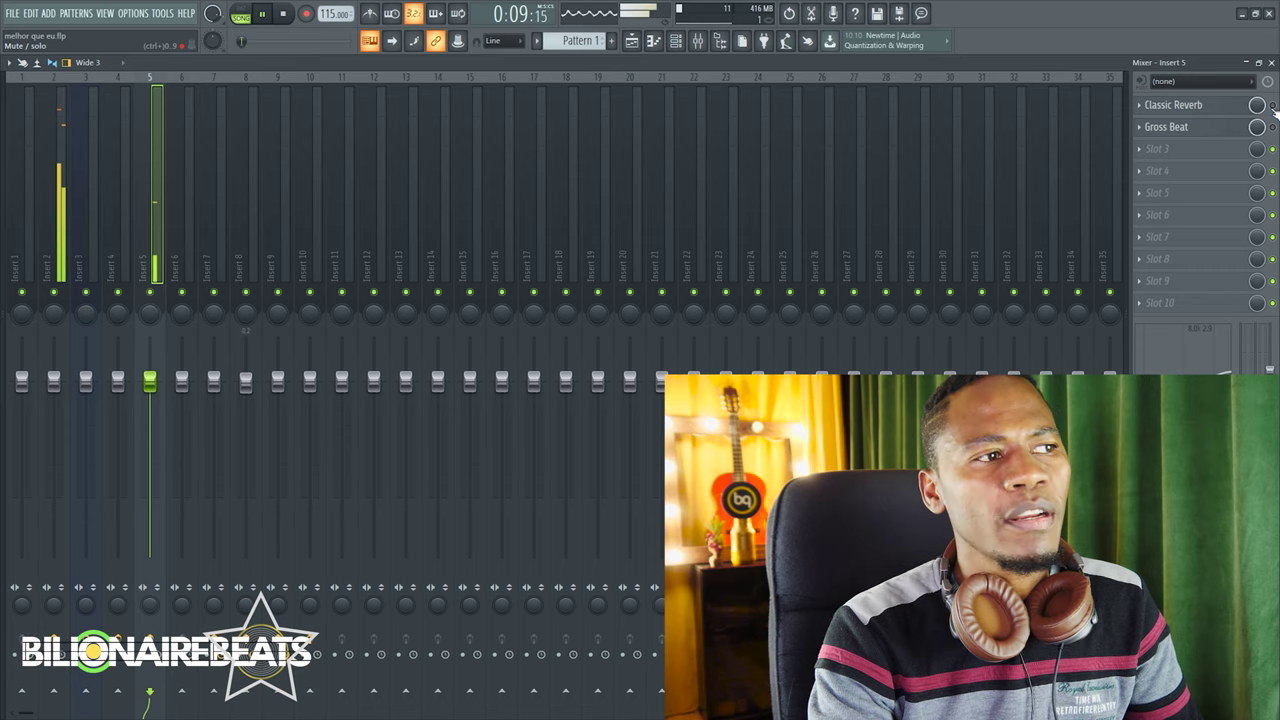
key("space")
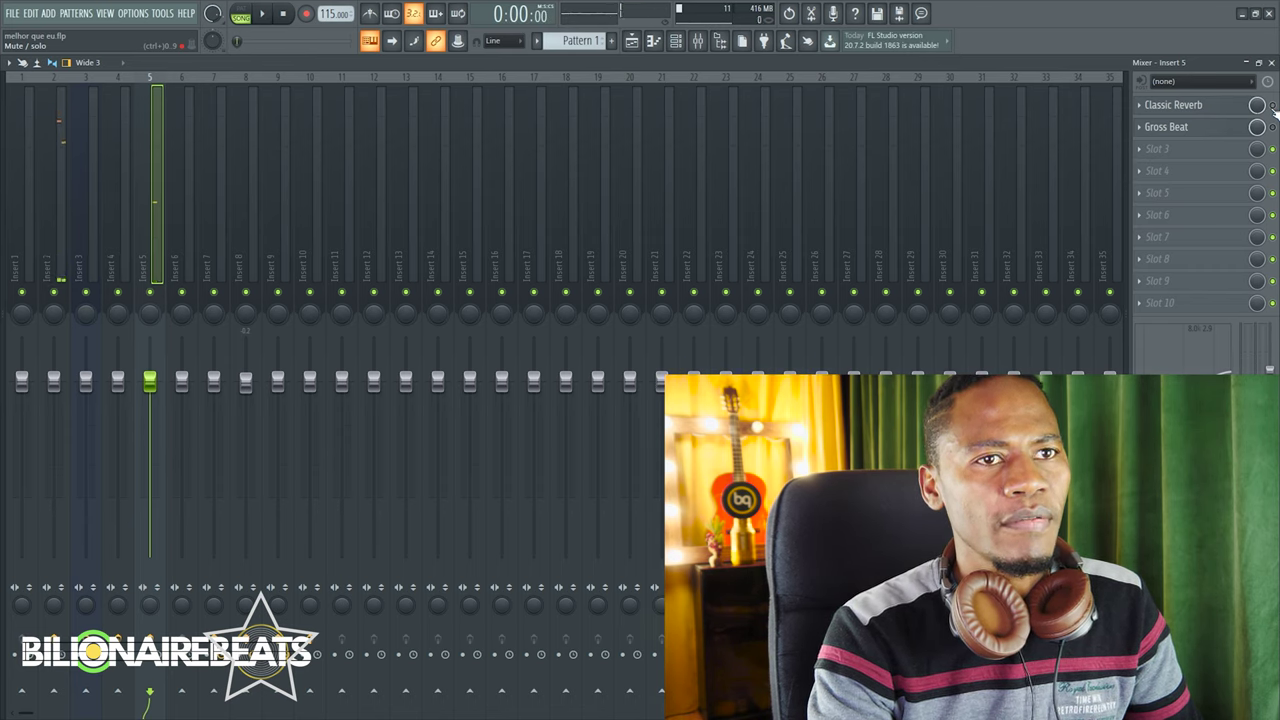
key("space")
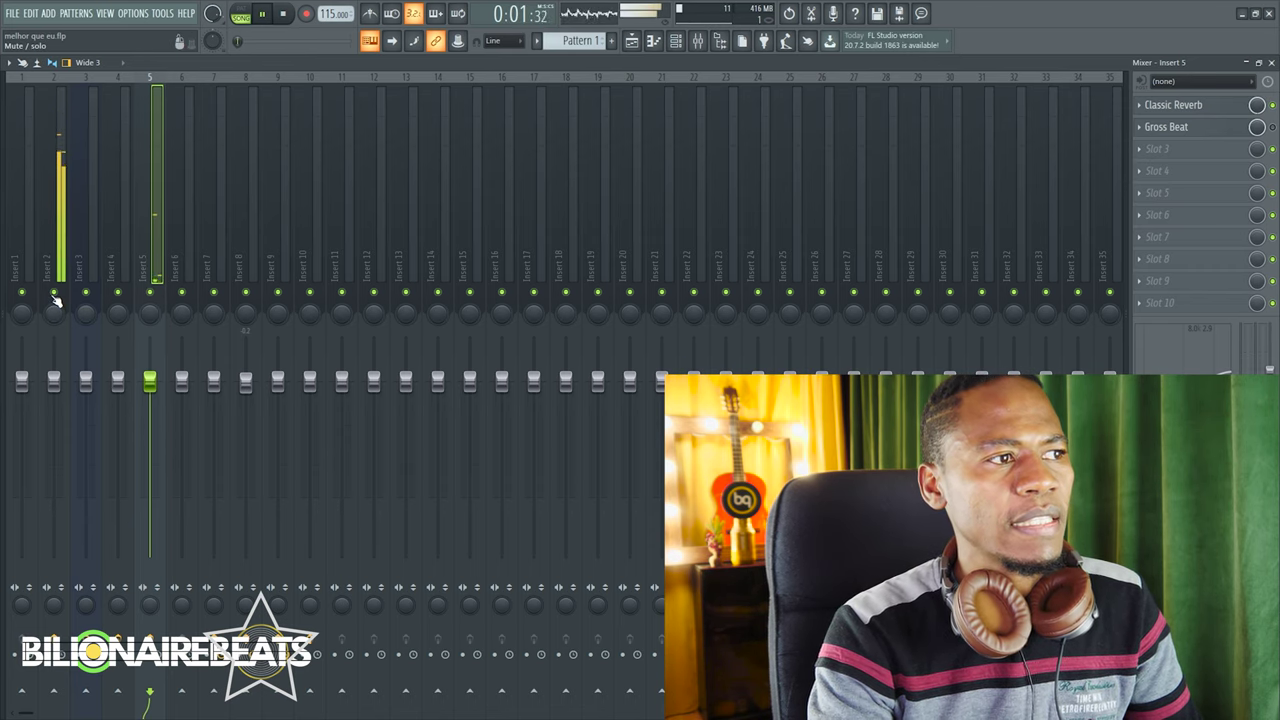
Listen to the guitar and hi-hat against the metronome, turn the metronome off and return to the stopped playlist
left_click(370, 16)
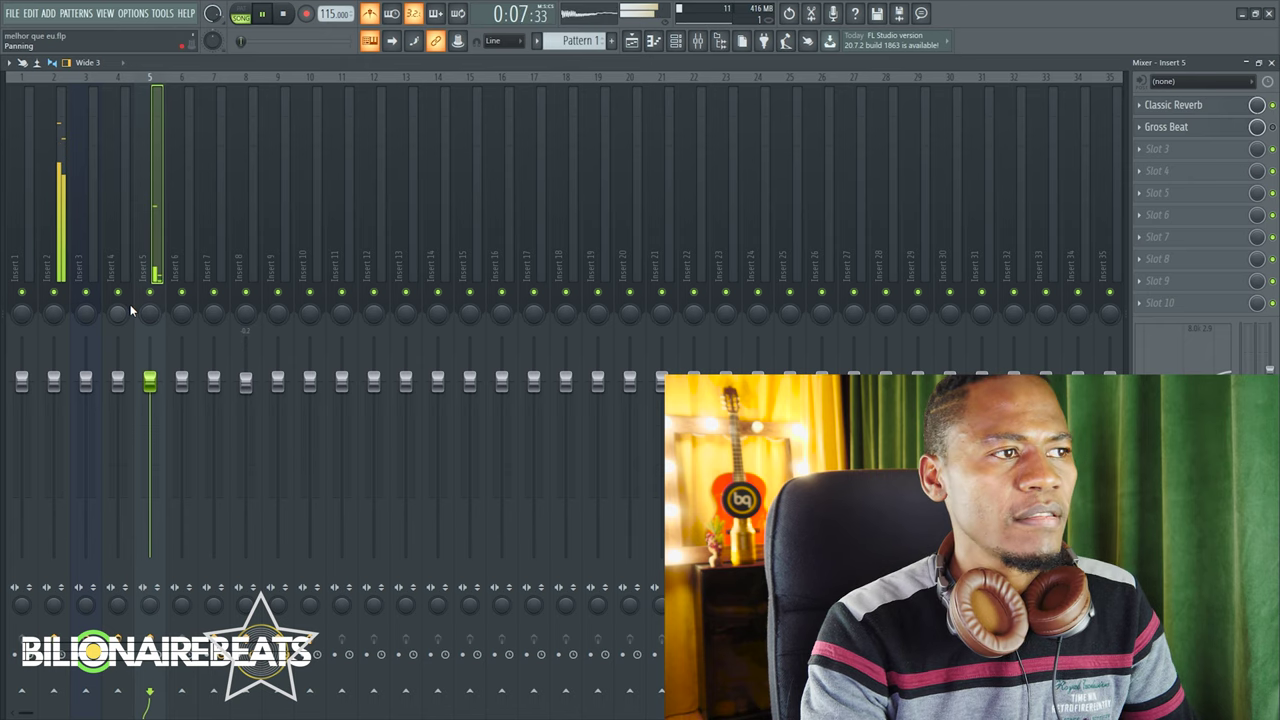
key("space")
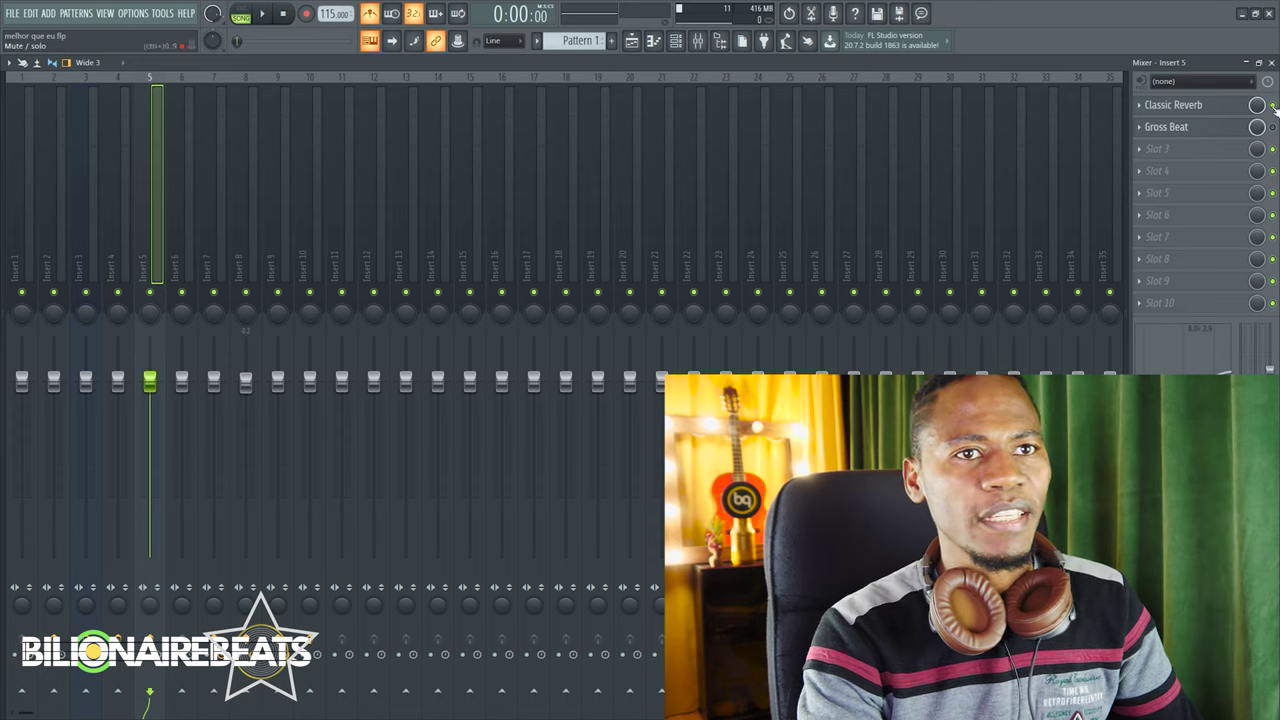
key("space")
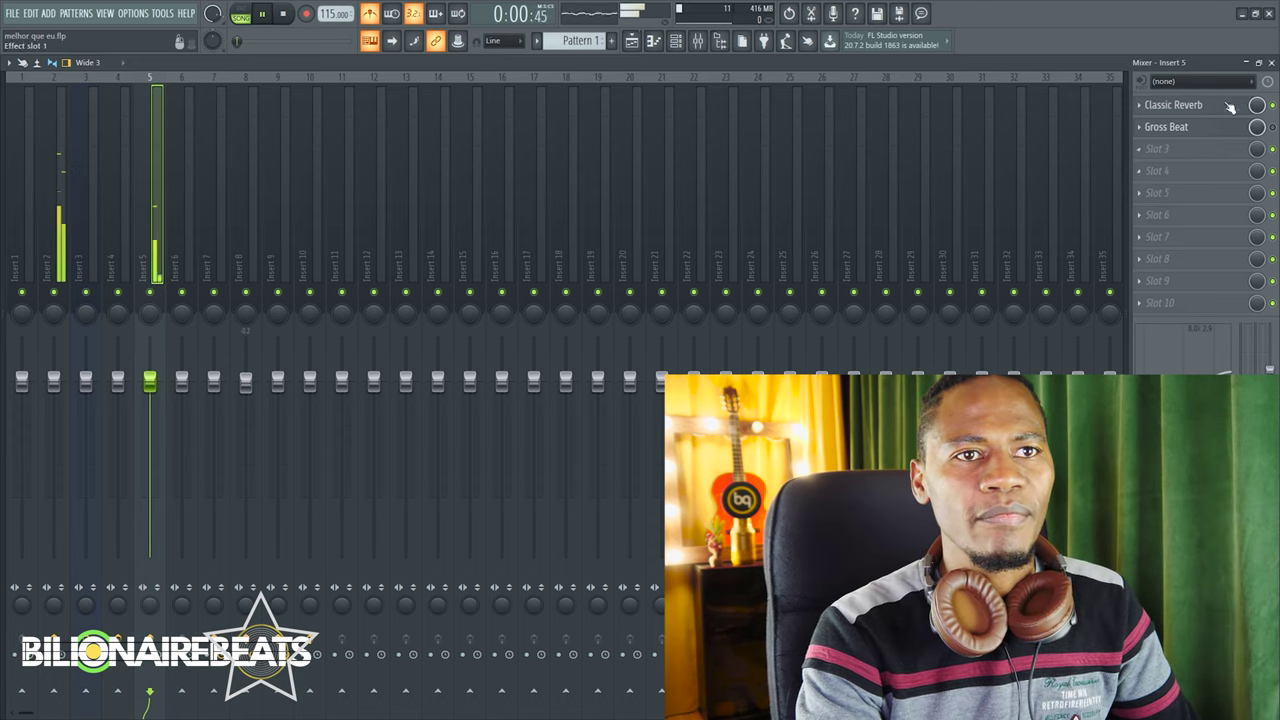
left_click(369, 13)
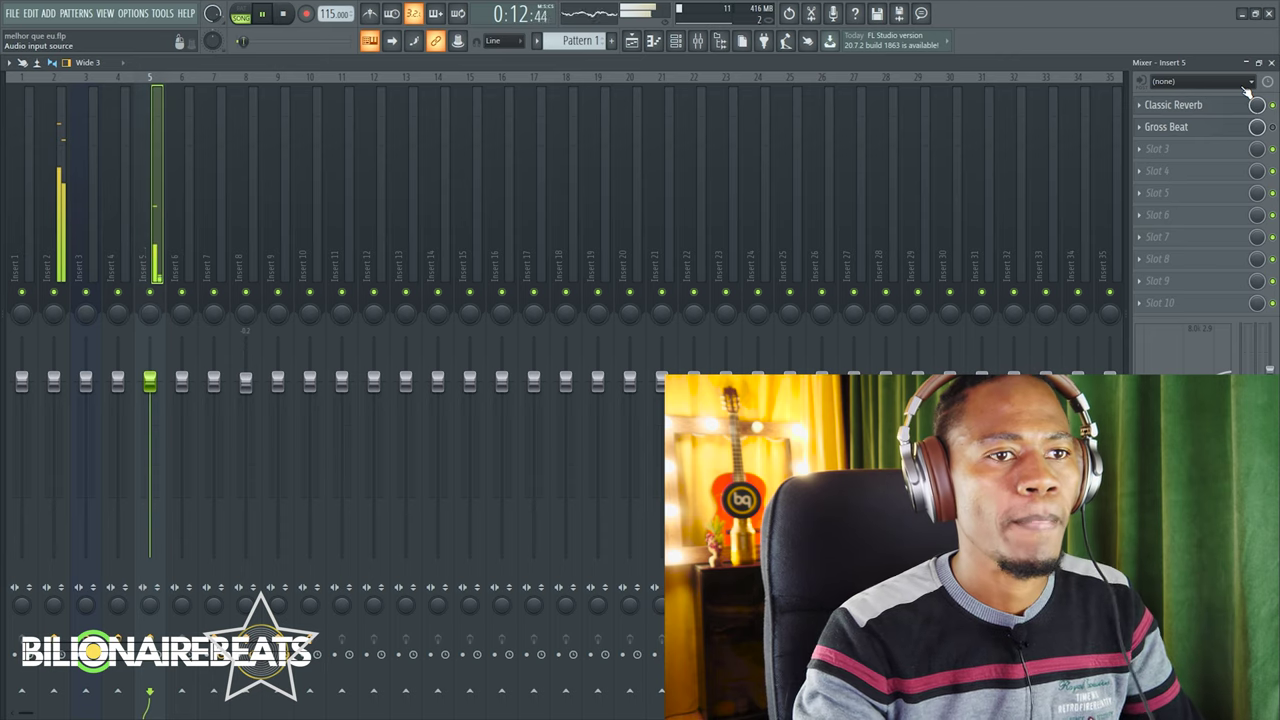
left_click(1245, 62)
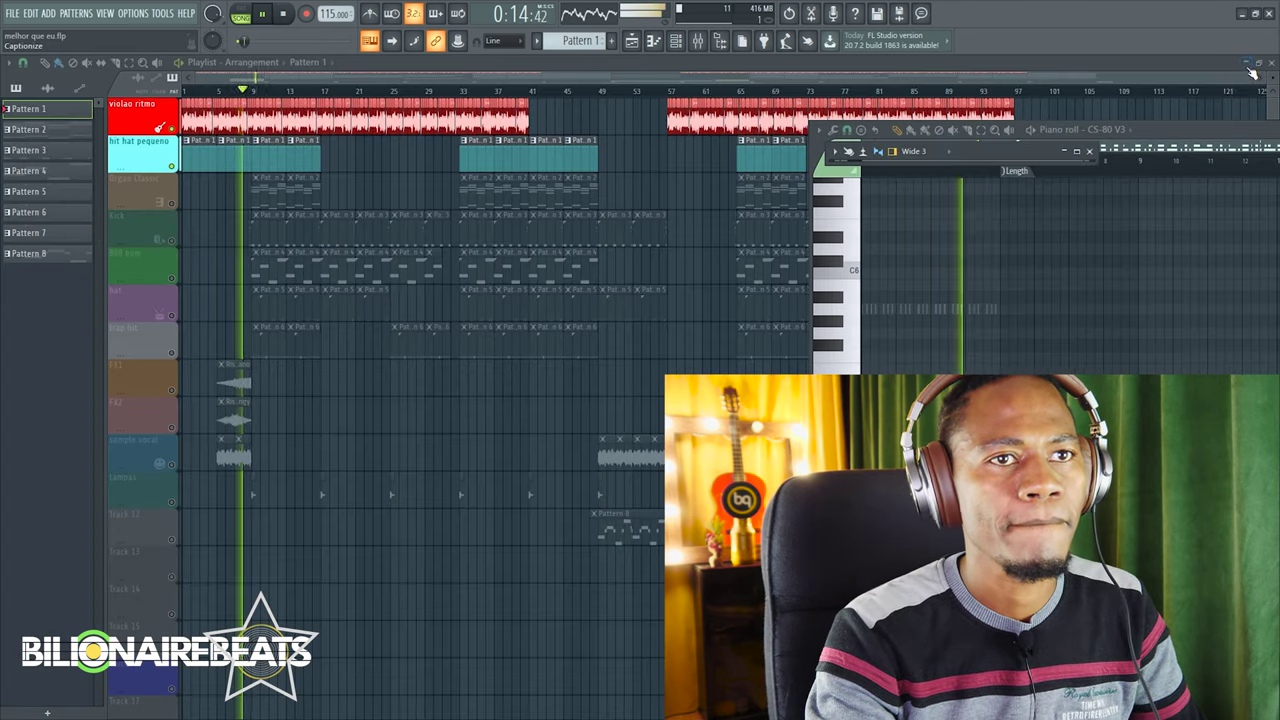
key("space")
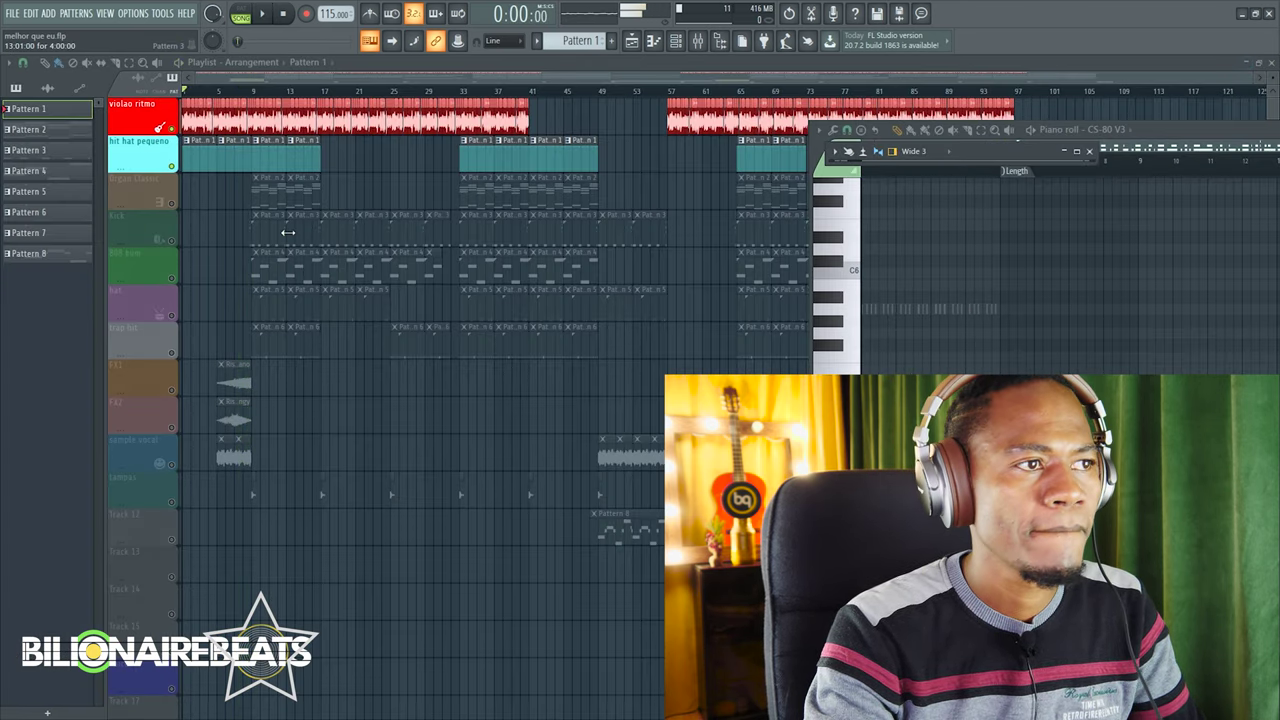
Unmute the Organ Classic track and play the arrangement from the beginning
left_click(241, 92)
left_click(171, 203)
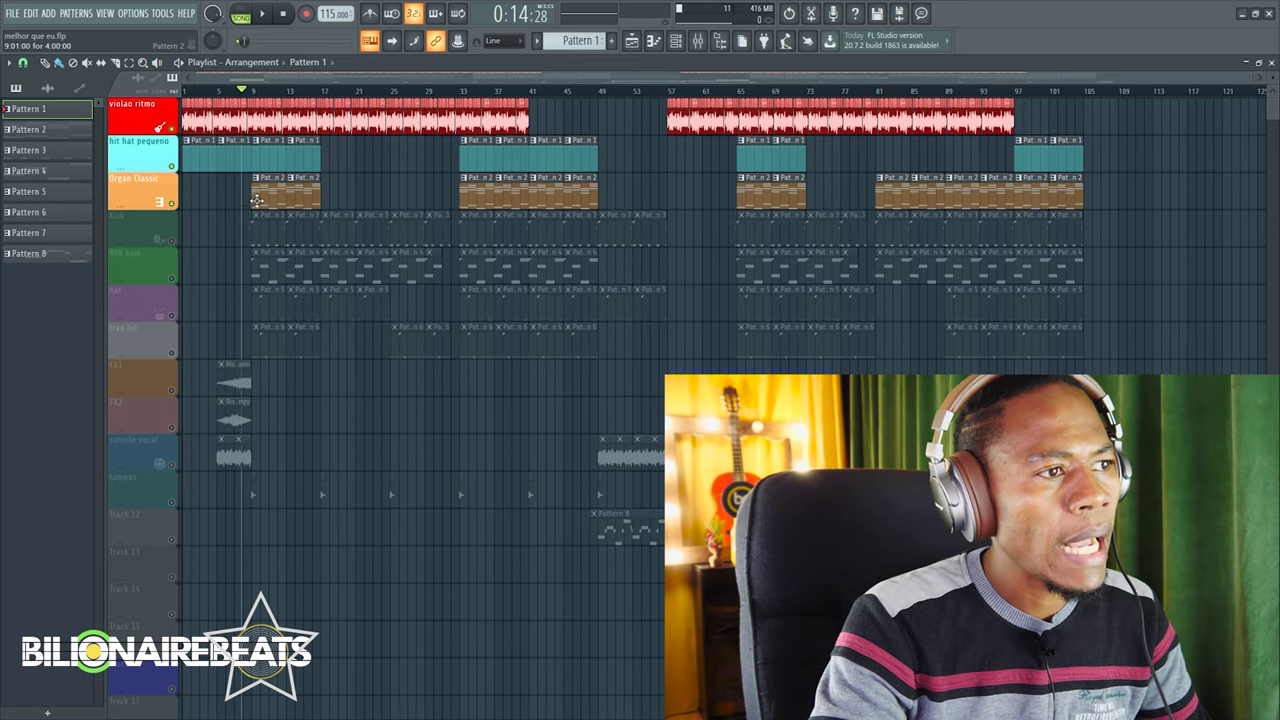
left_click_drag(241, 90, 182, 104)
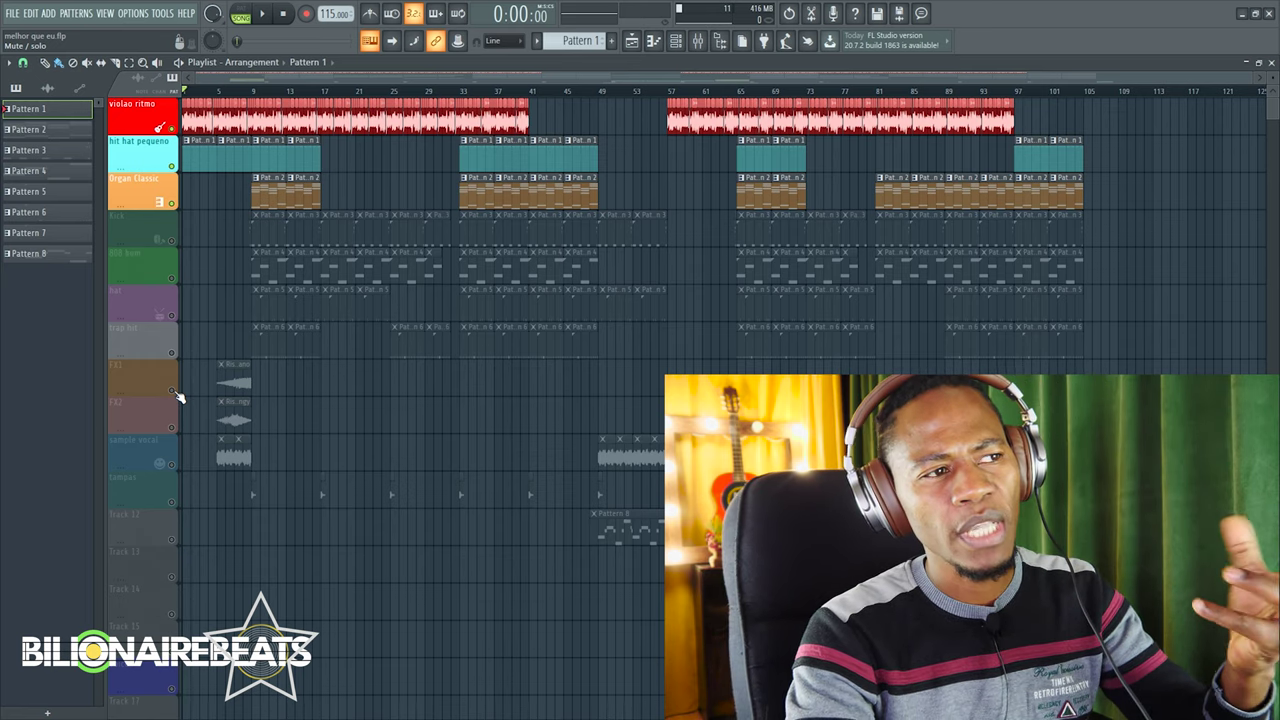
key("space")
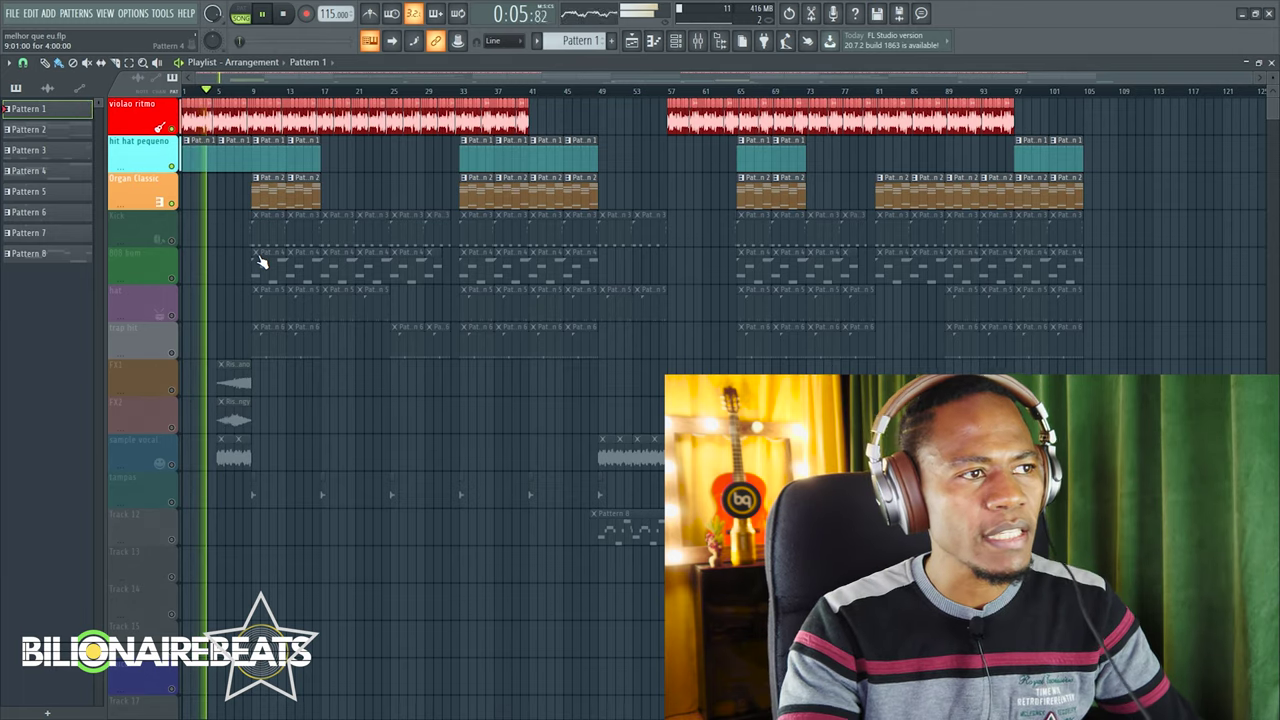
key("space")
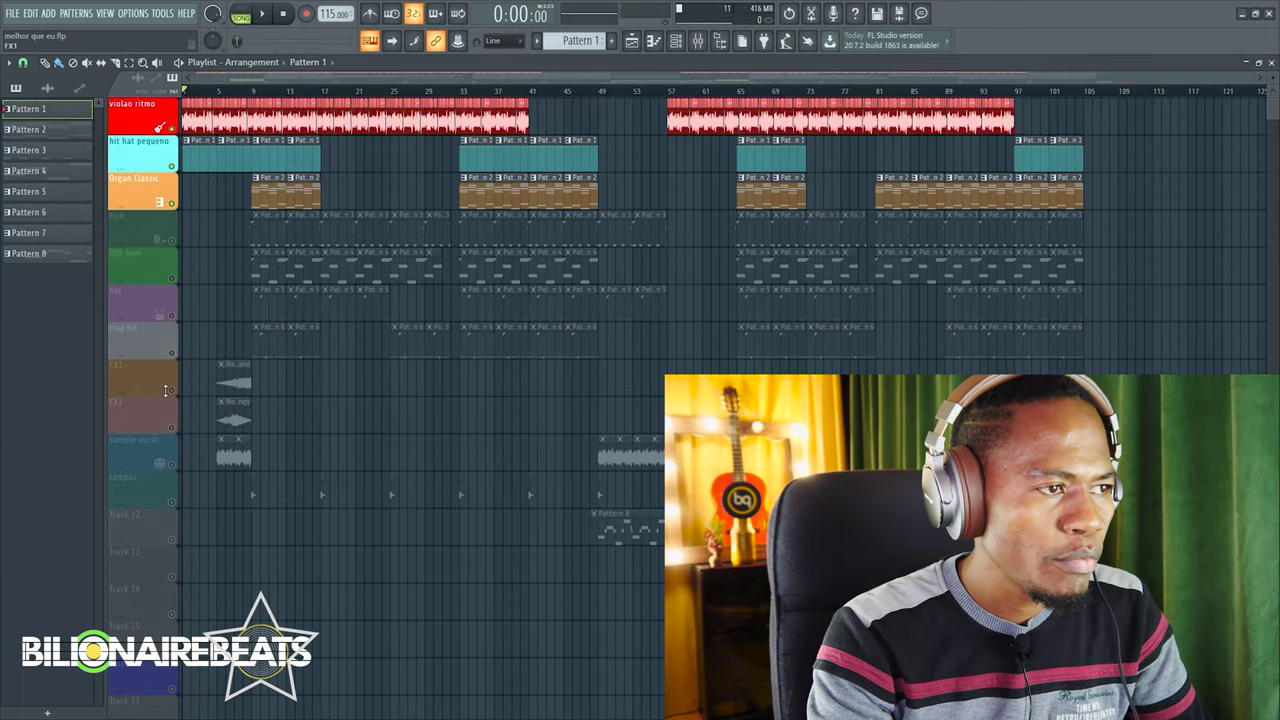
Unmute the FX1 and FX2 tracks, and inspect the channel settings of FX1's Riser Piano sample
left_click(171, 391)
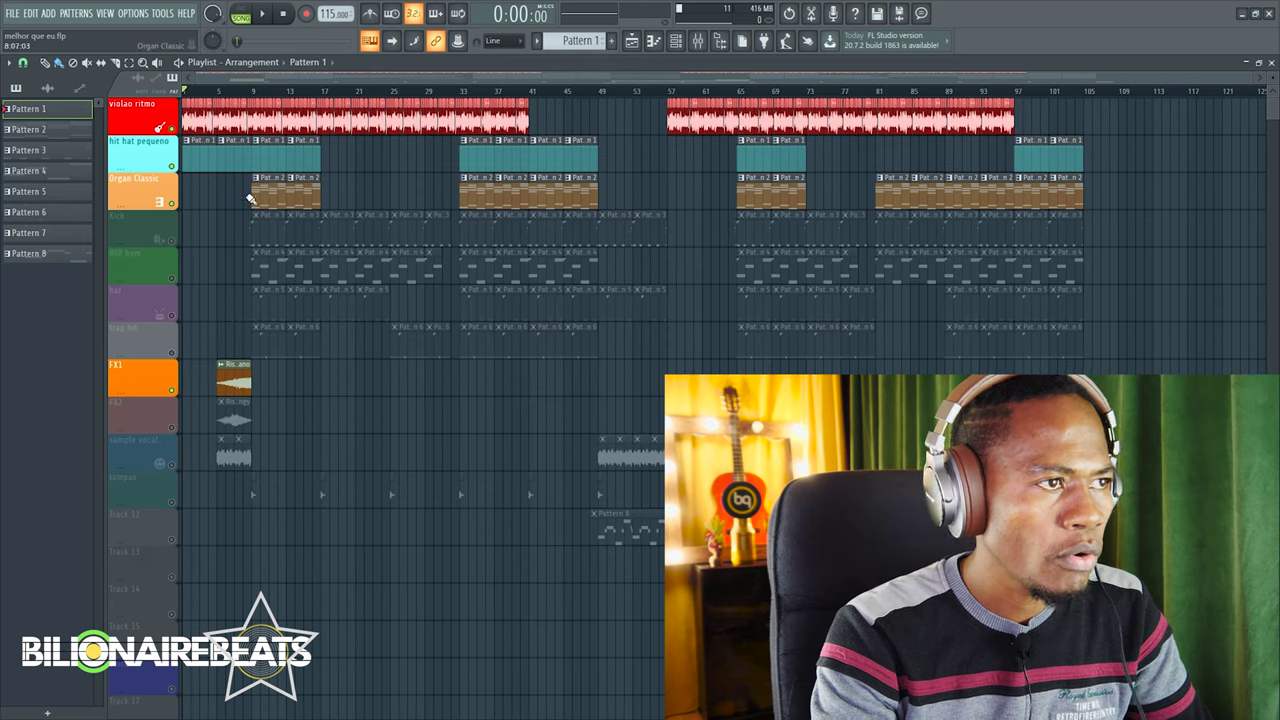
double_click(243, 373)
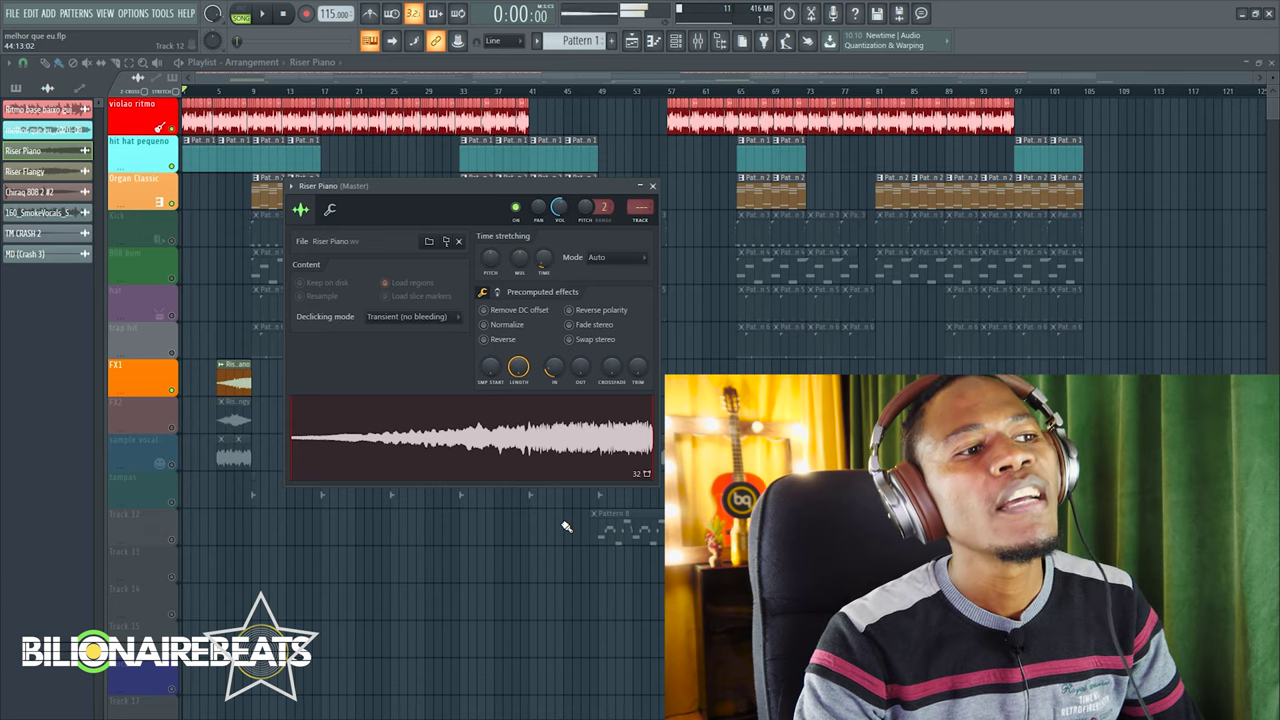
left_click(652, 186)
left_click(171, 427)
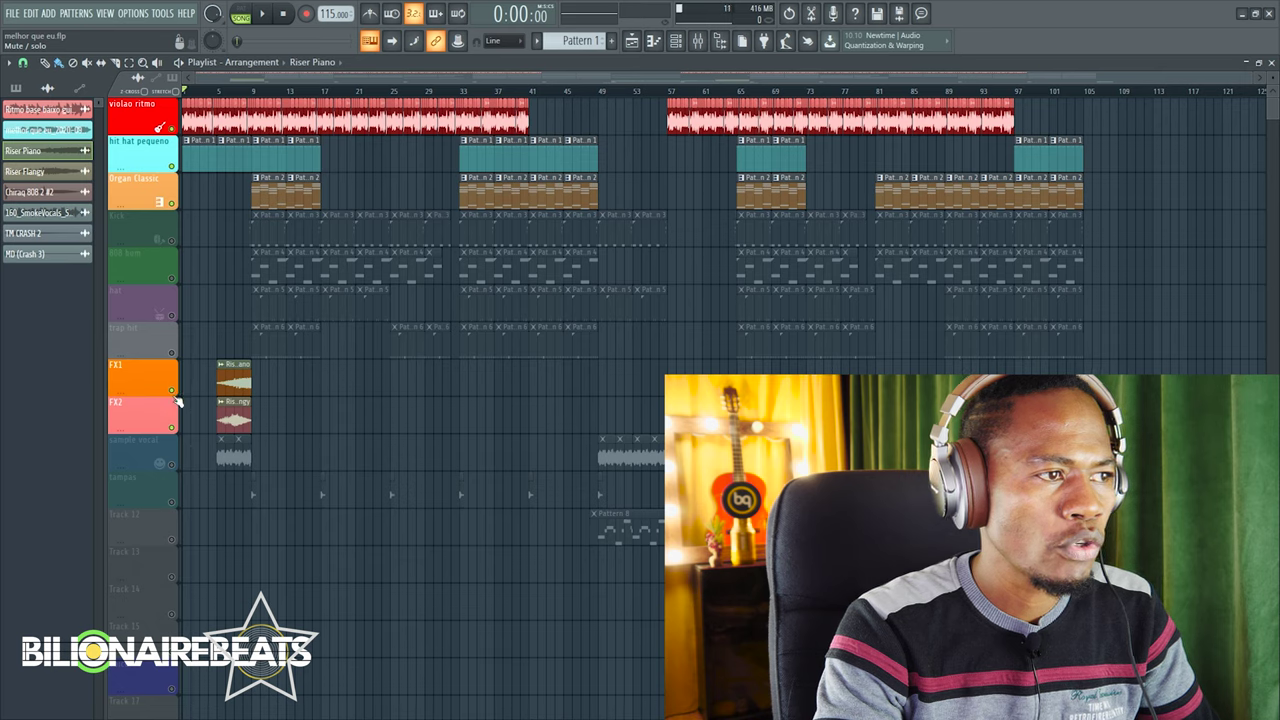
Mute FX1 while inspecting the channel settings of FX2's Riser Flangy sample, and unmute FX1 again
left_click(171, 390)
double_click(229, 410)
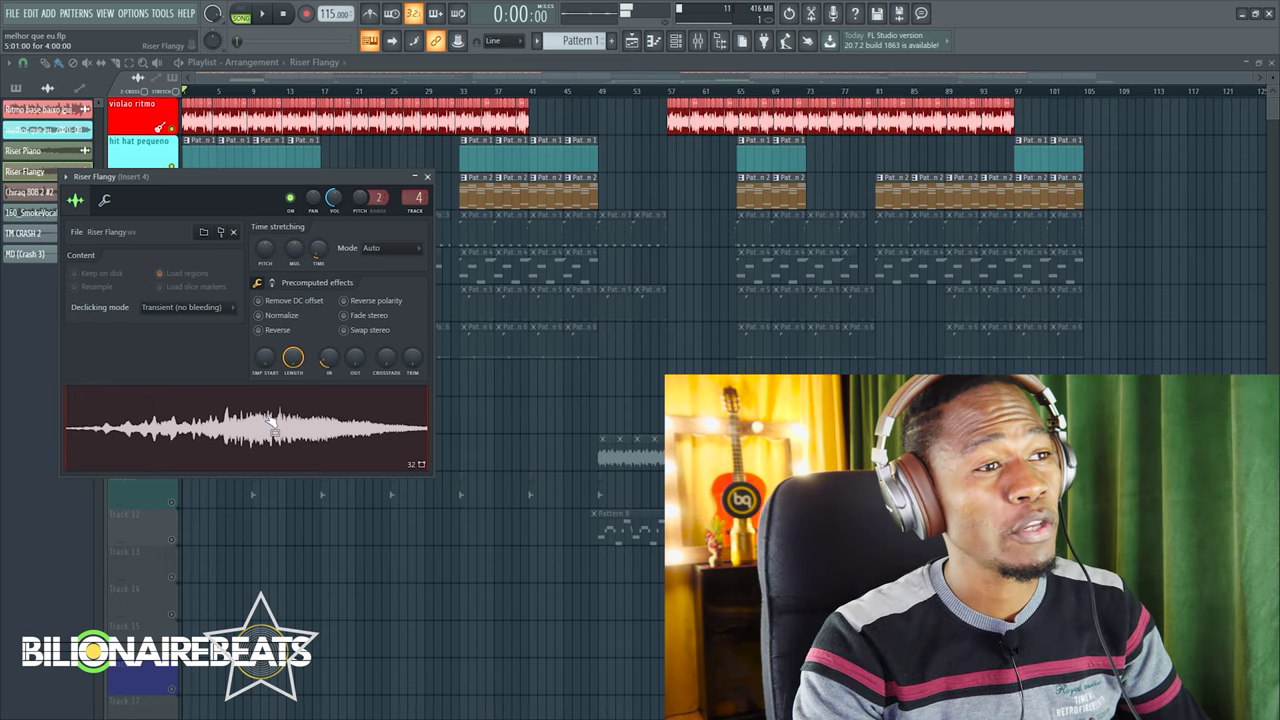
left_click(427, 178)
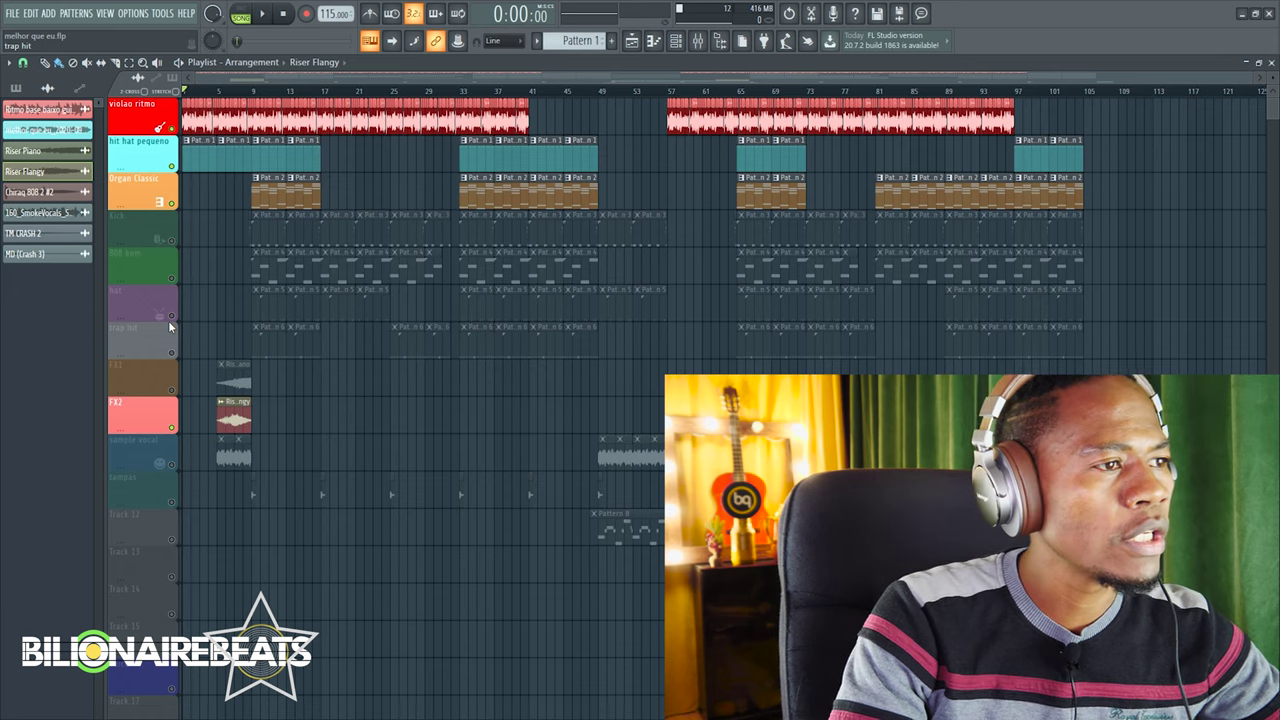
left_click(178, 394)
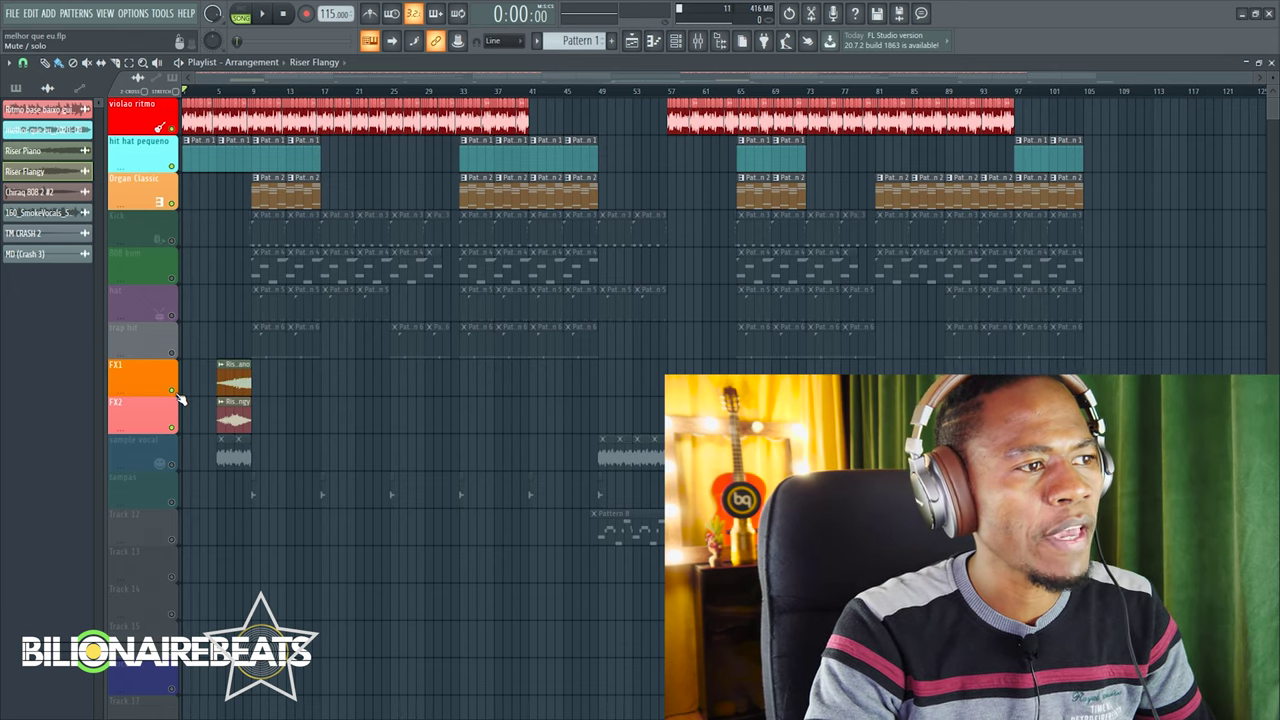
Play the arrangement from the beginning with the risers, mute the Organ Classic track and stop playback
key("space")
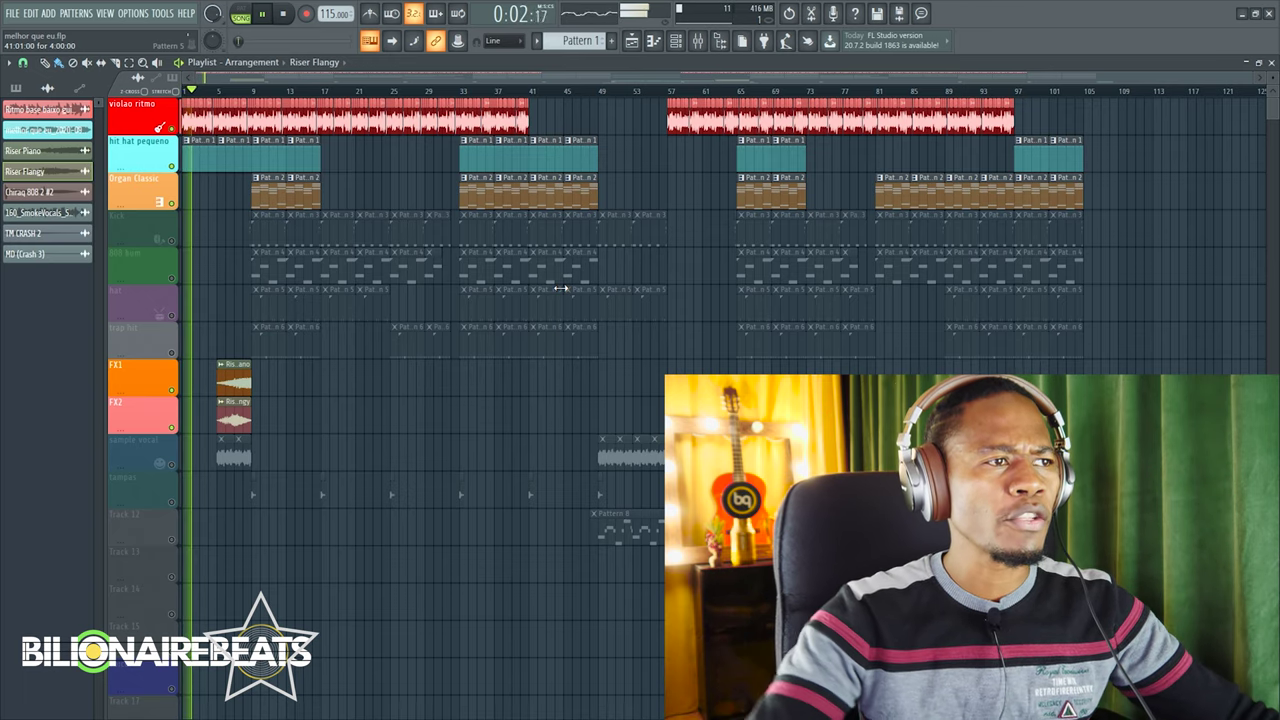
left_click(177, 209)
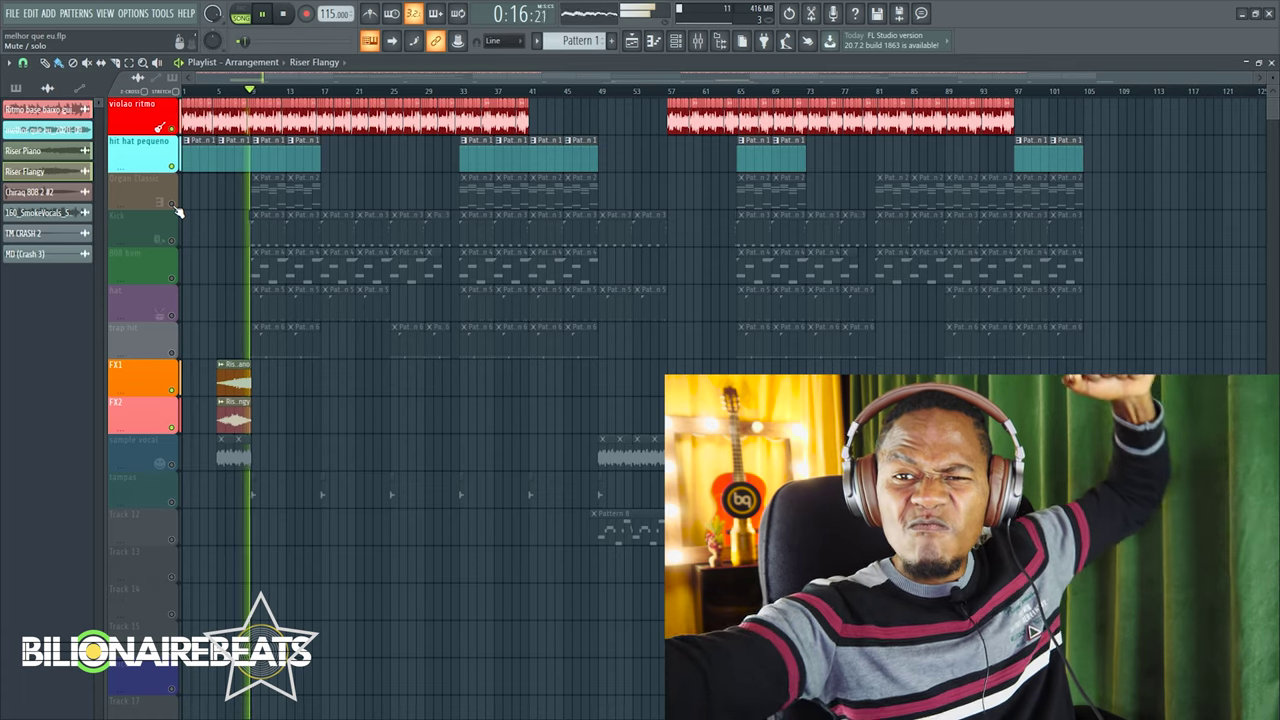
key("space")
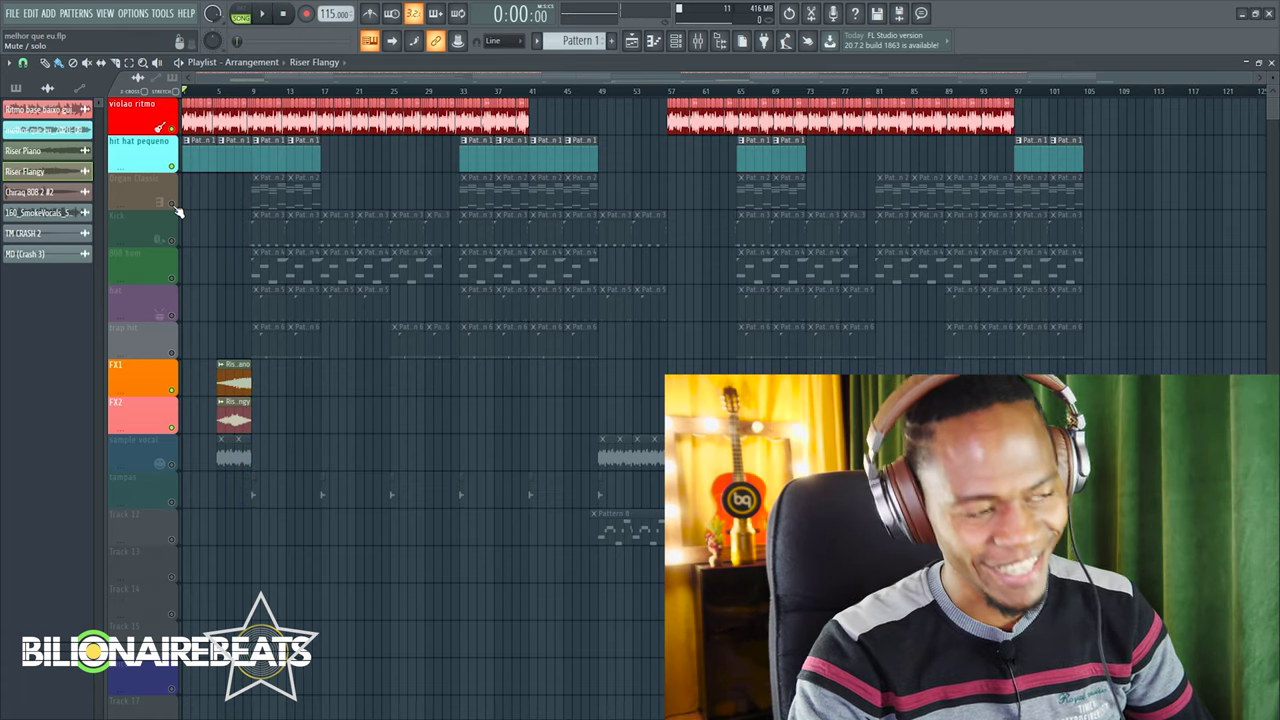
Unmute the sample vocal track and inspect the channel settings of its 160_SmokeVocals_SP_02 sample
left_click(172, 466)
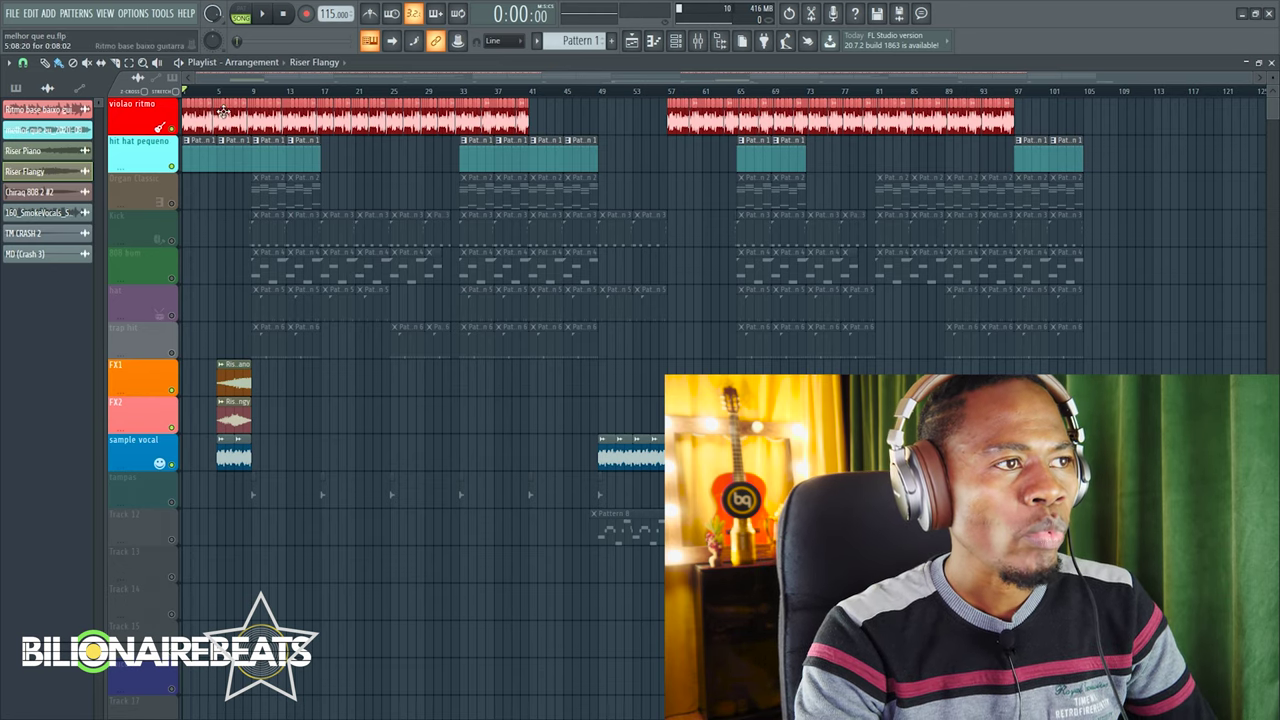
double_click(233, 455)
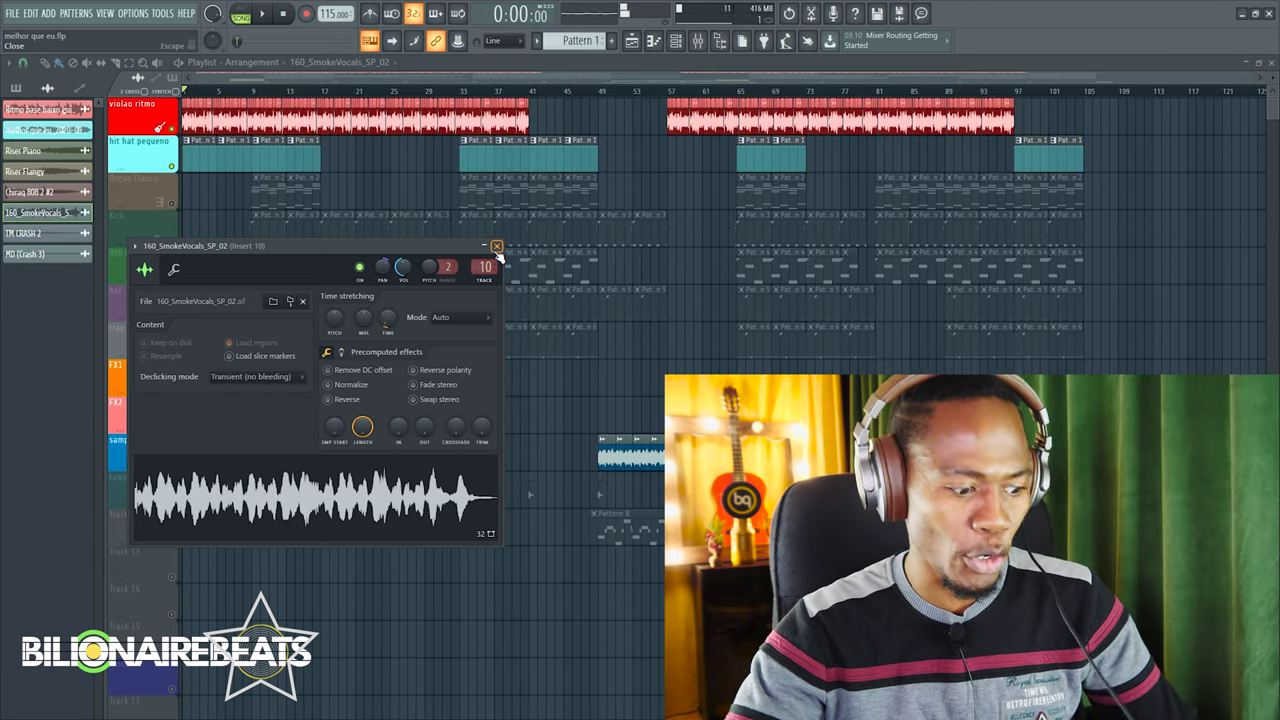
left_click(496, 246)
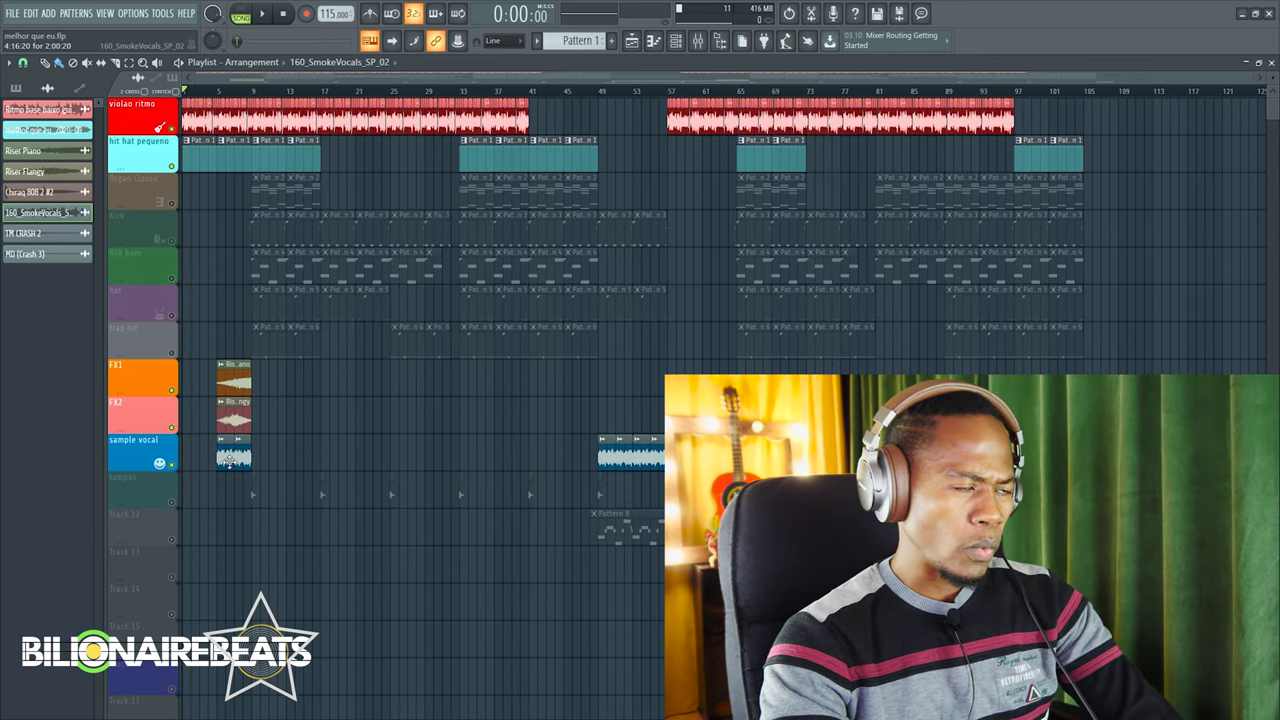
Check the mixer track assignments of the vocal sample and the Riser Piano sample in their channel settings
double_click(229, 460)
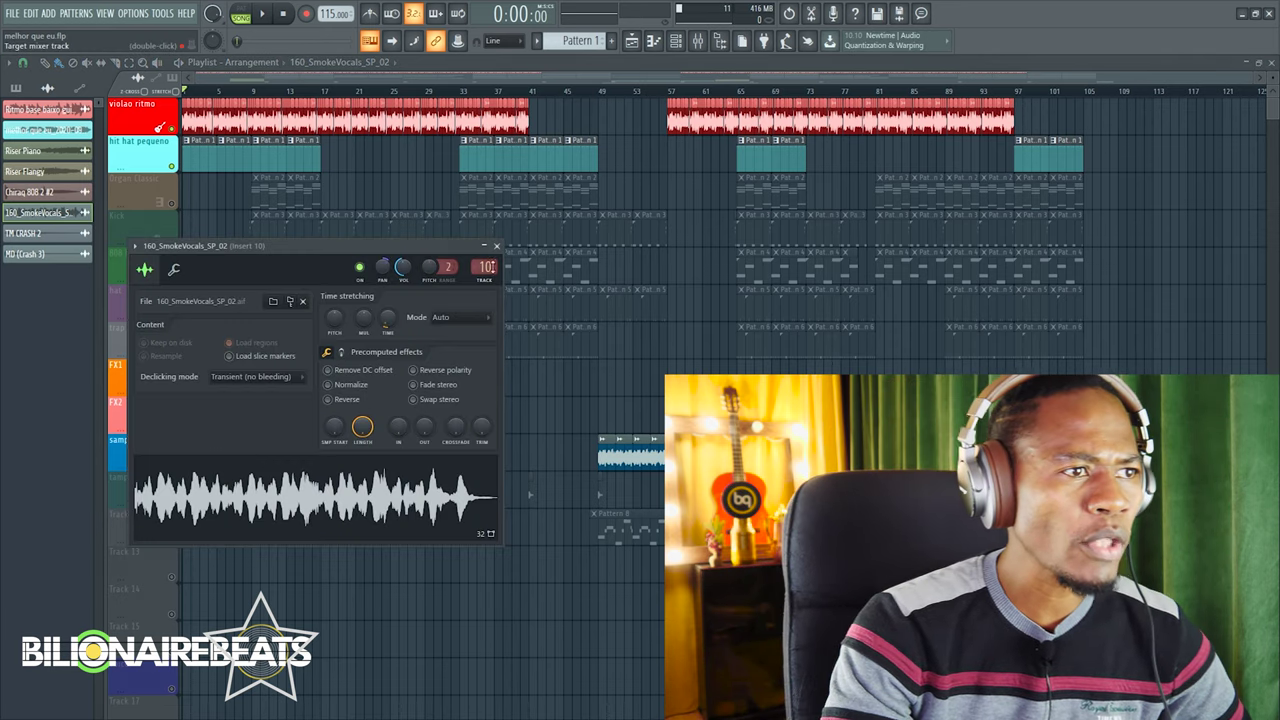
left_click(496, 246)
double_click(233, 381)
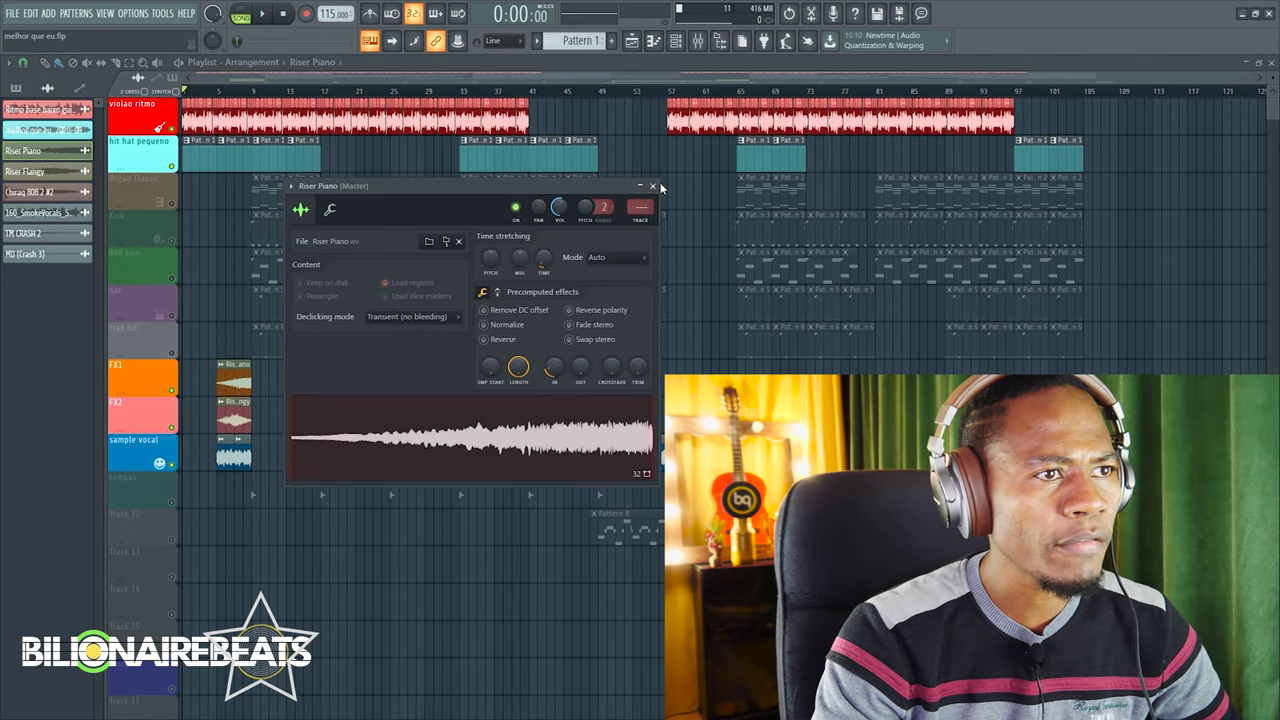
left_click(652, 187)
Inspect the Riser Flangy sample's channel settings and the Fruity Reeverb 2 on its mixer track, Insert 4
double_click(235, 412)
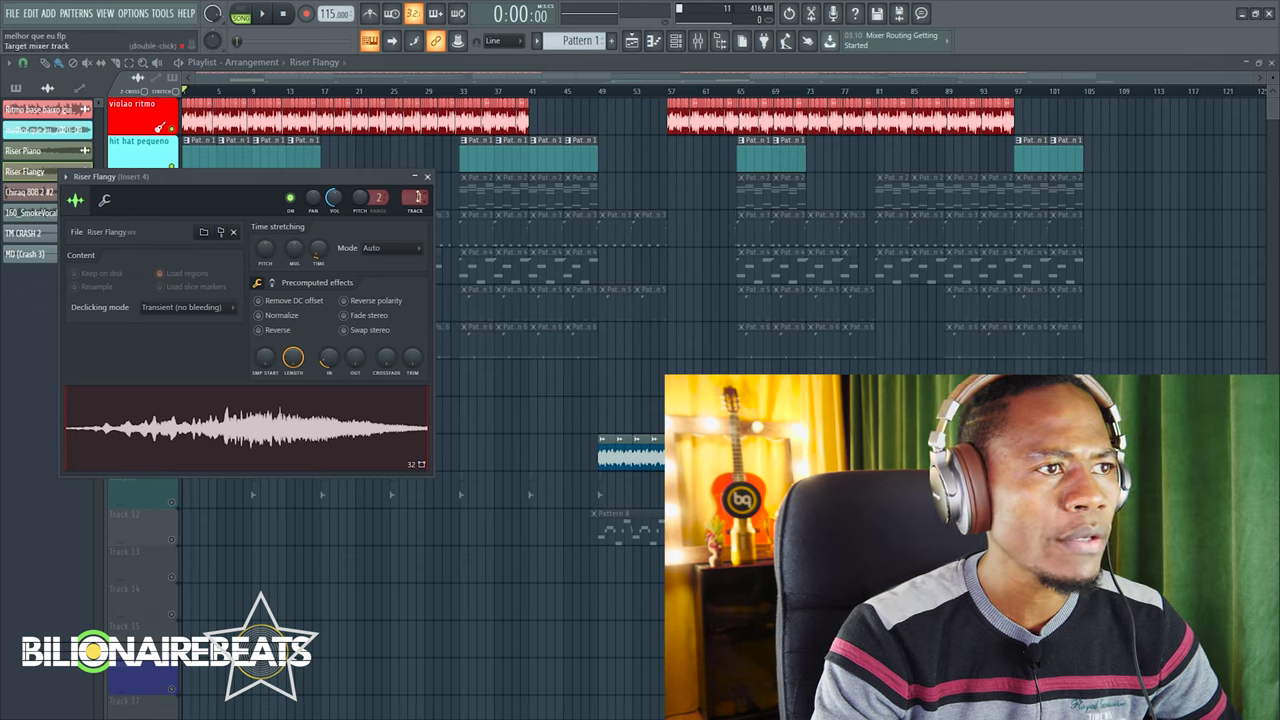
left_click(699, 45)
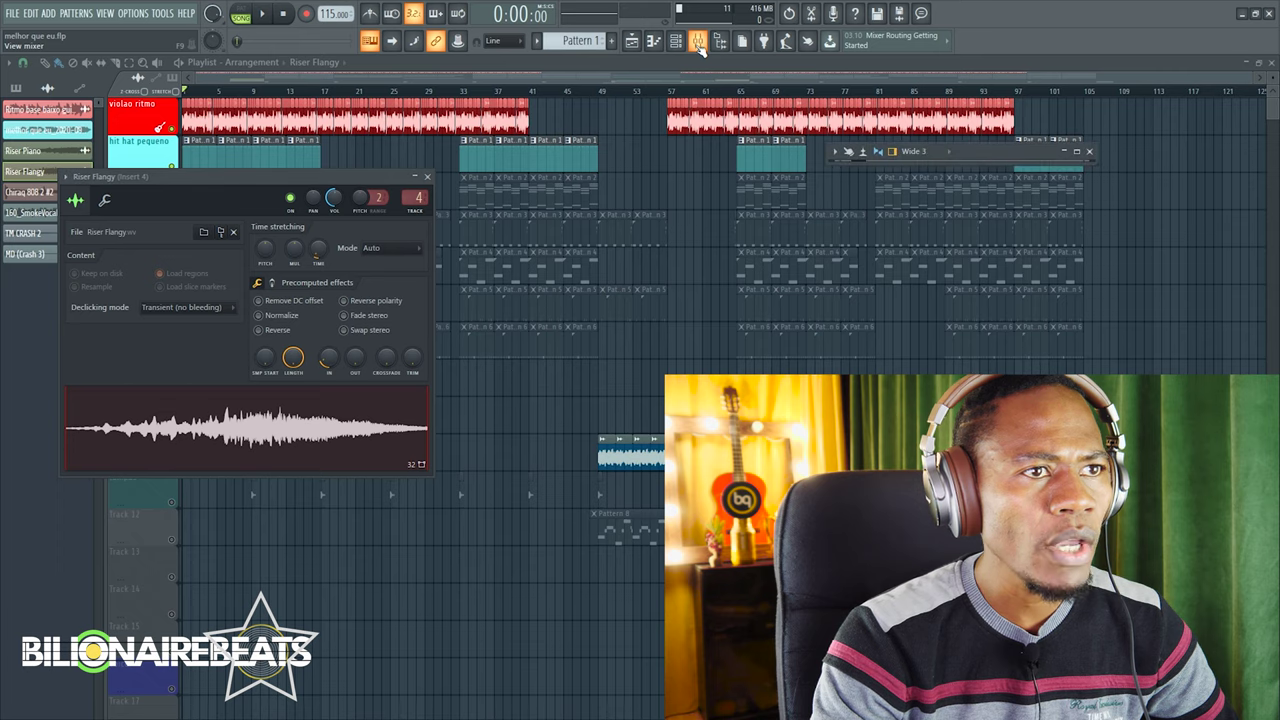
left_click(1077, 152)
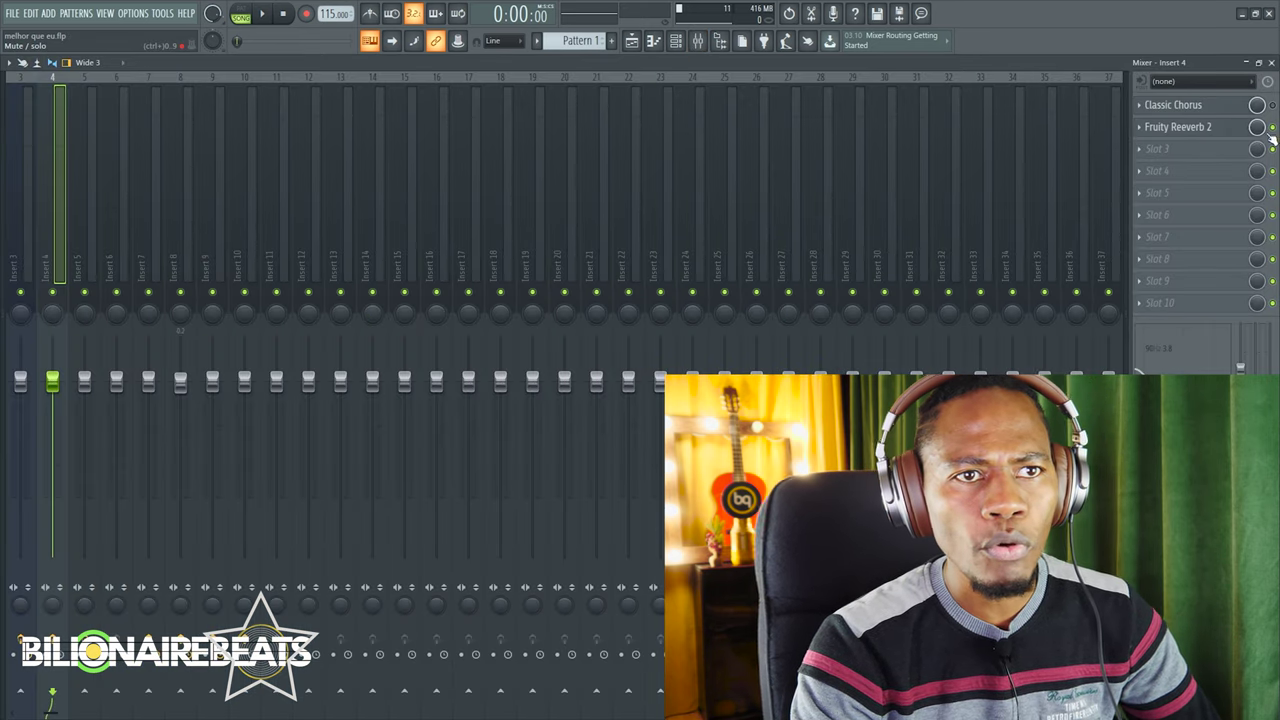
left_click(1225, 127)
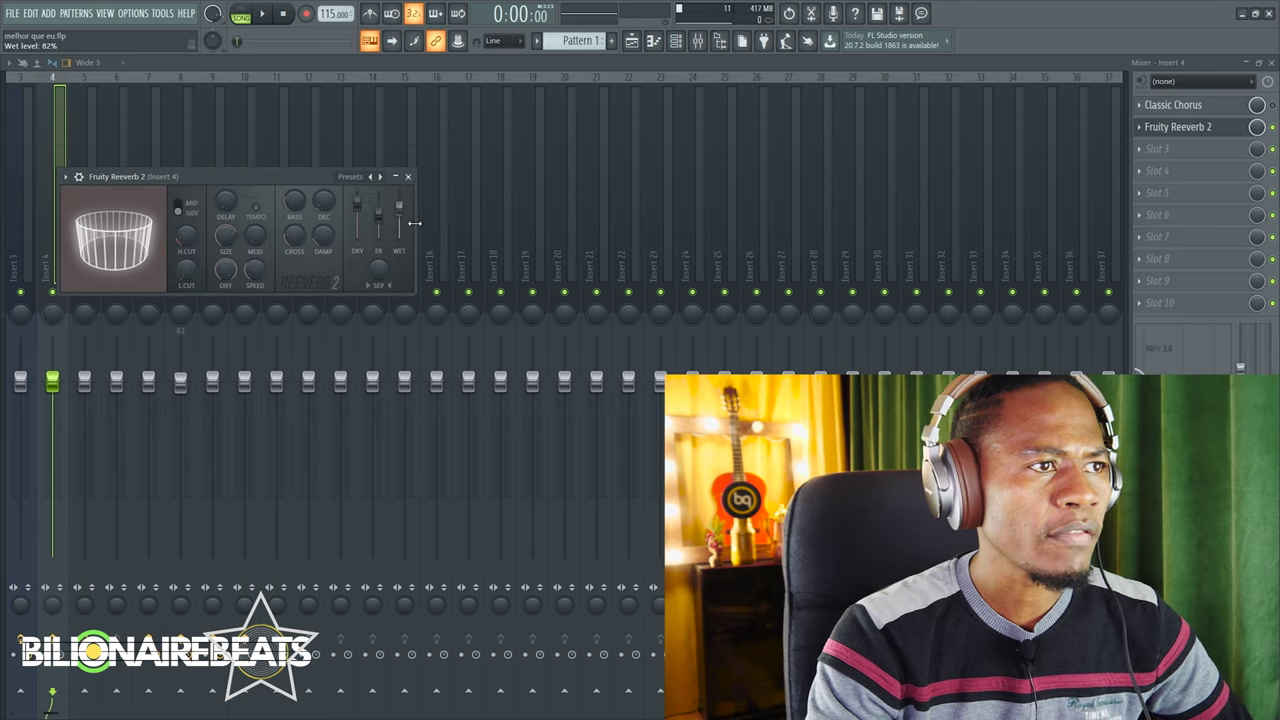
left_click(407, 176)
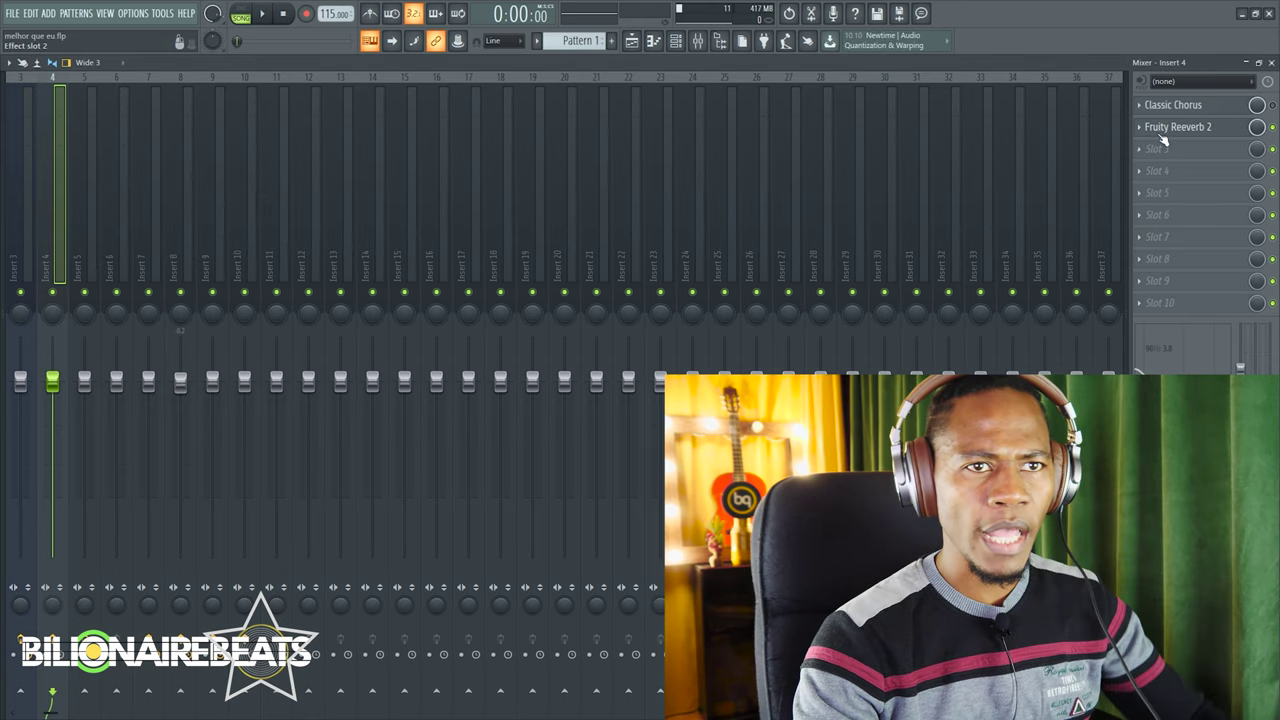
left_click(1271, 63)
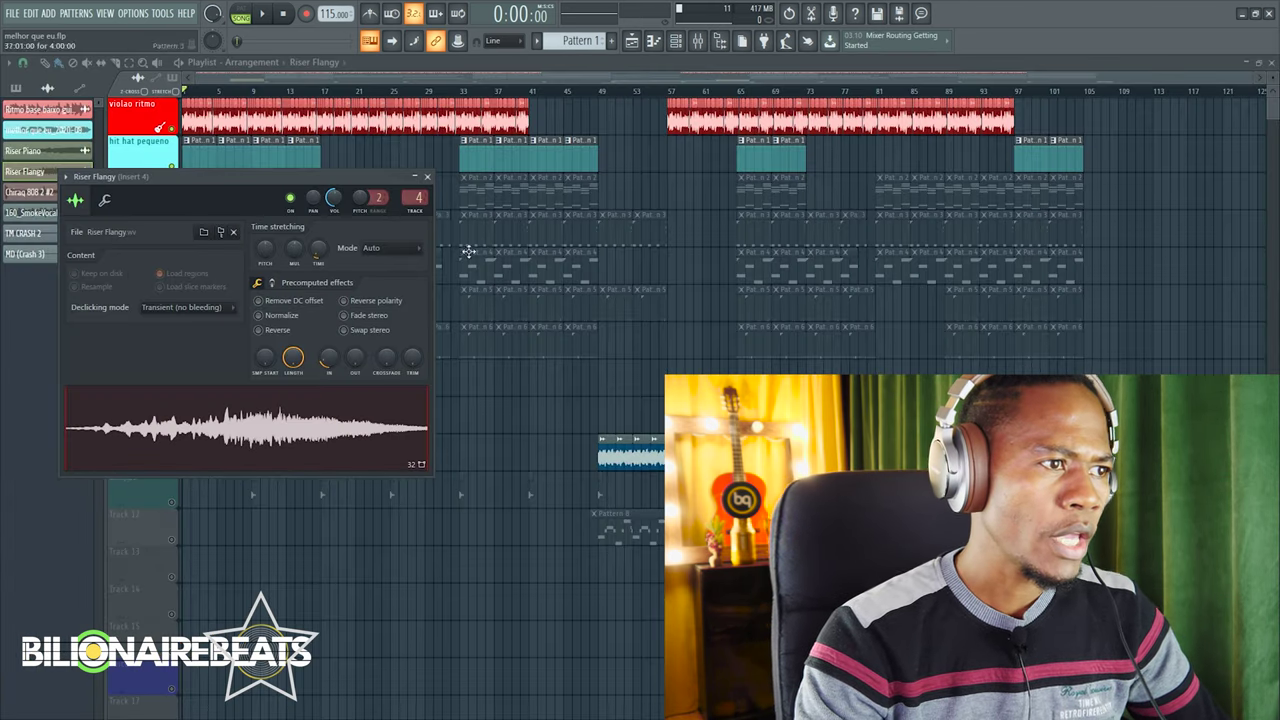
left_click(428, 176)
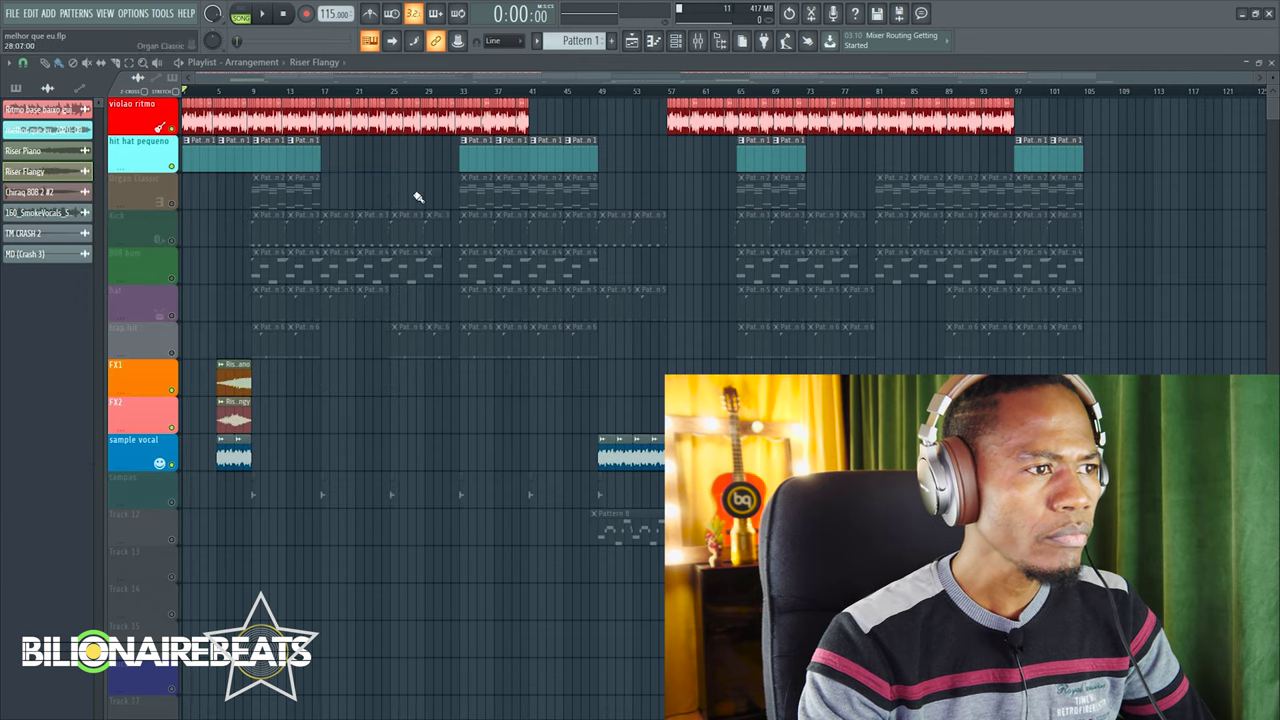
Examine the vocal sample's channel settings and the effect slots of its mixer track, Insert 10
double_click(225, 460)
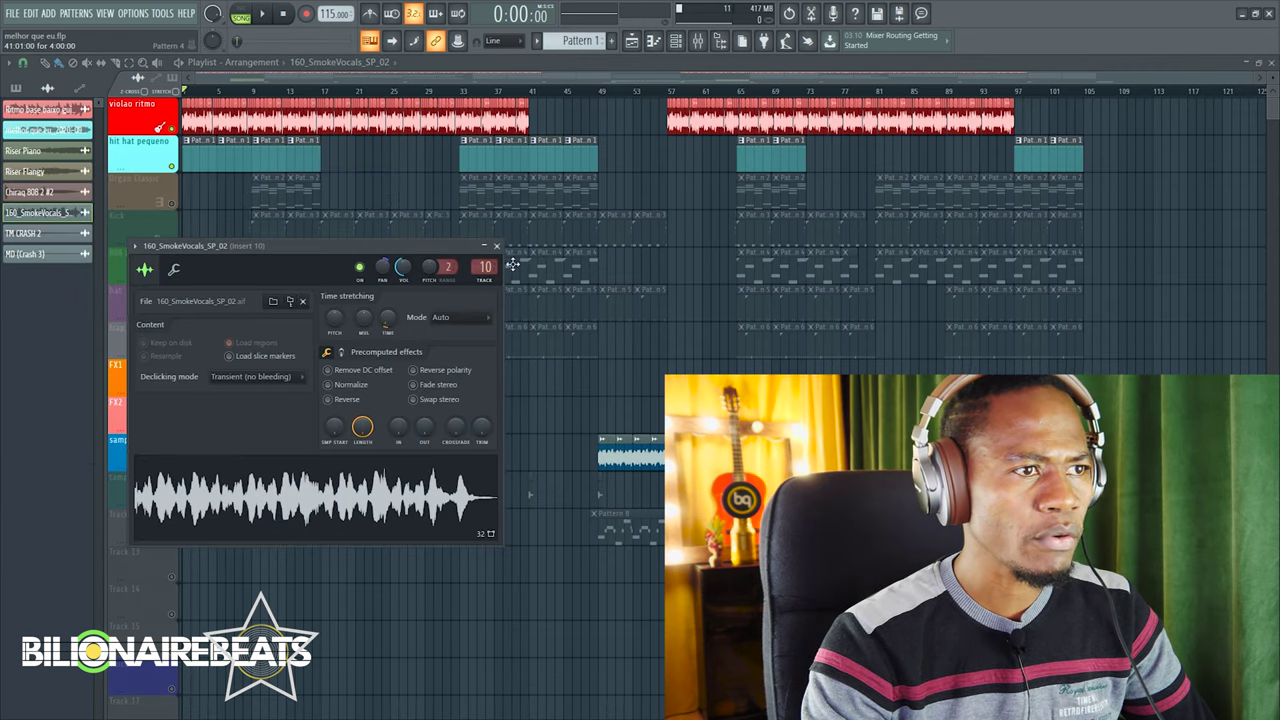
left_click(698, 42)
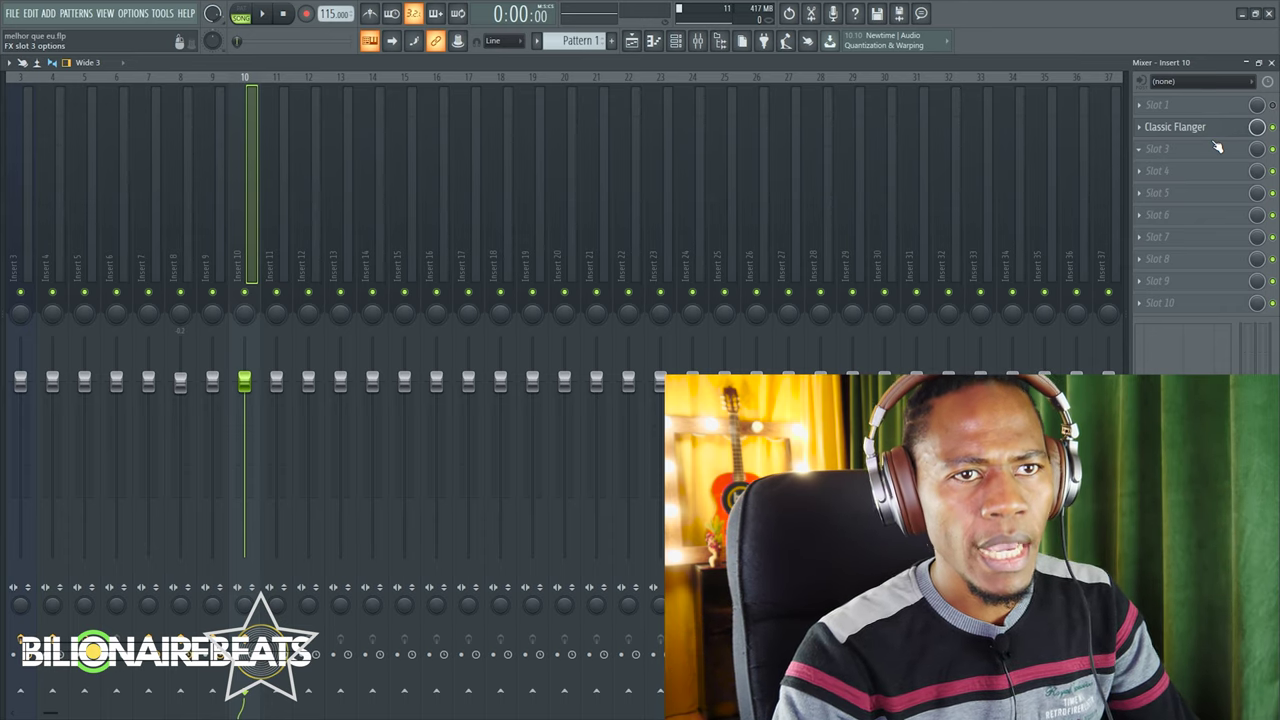
left_click(1243, 63)
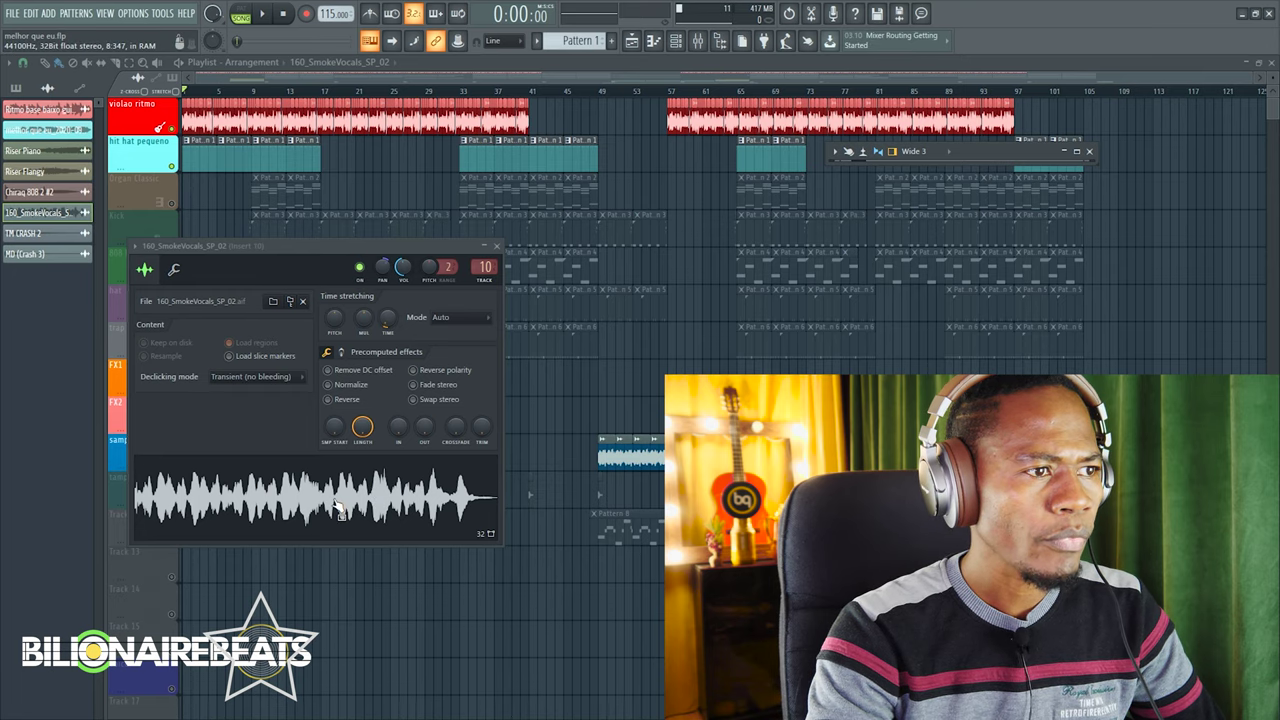
left_click(497, 247)
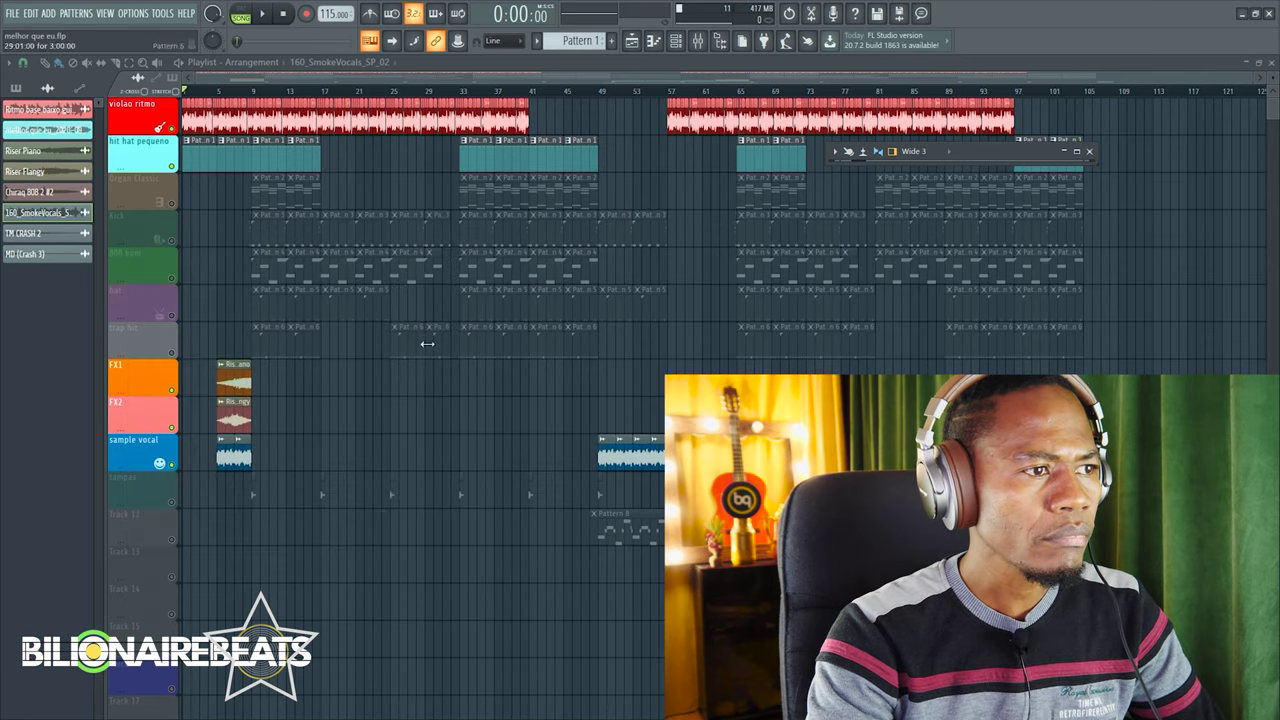
double_click(233, 452)
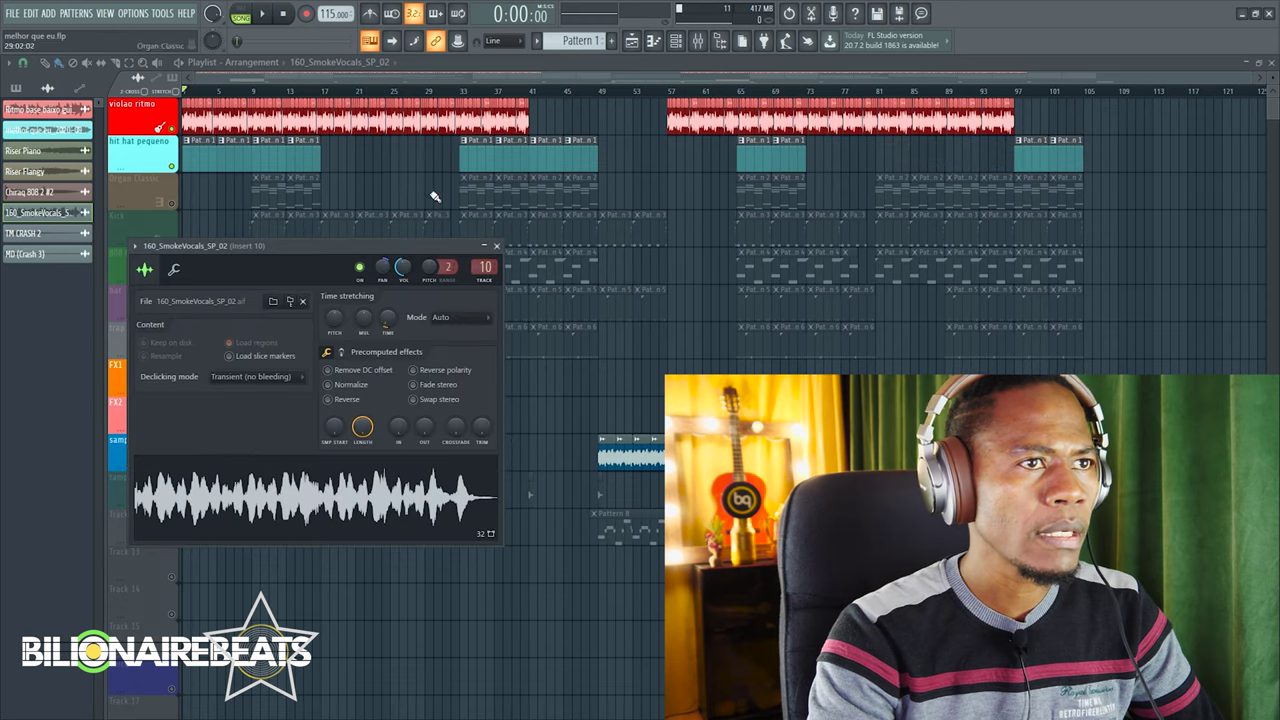
left_click(697, 42)
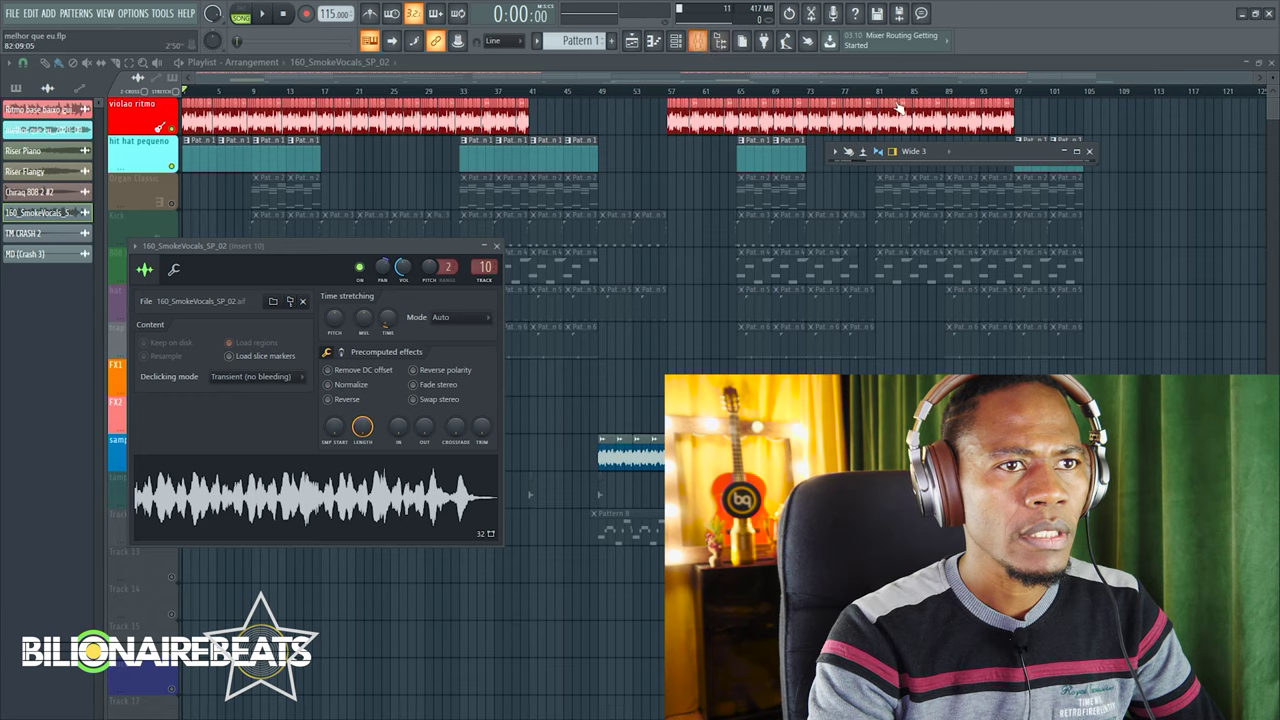
left_click(1077, 154)
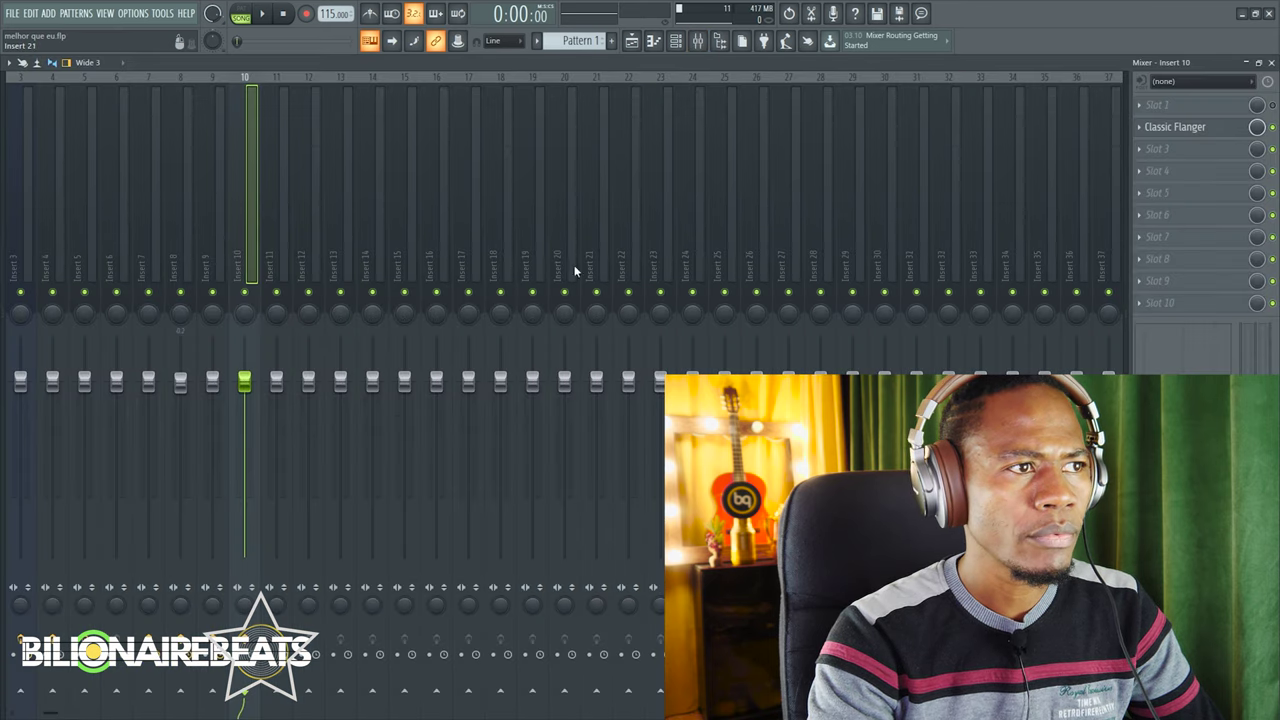
left_click(1246, 63)
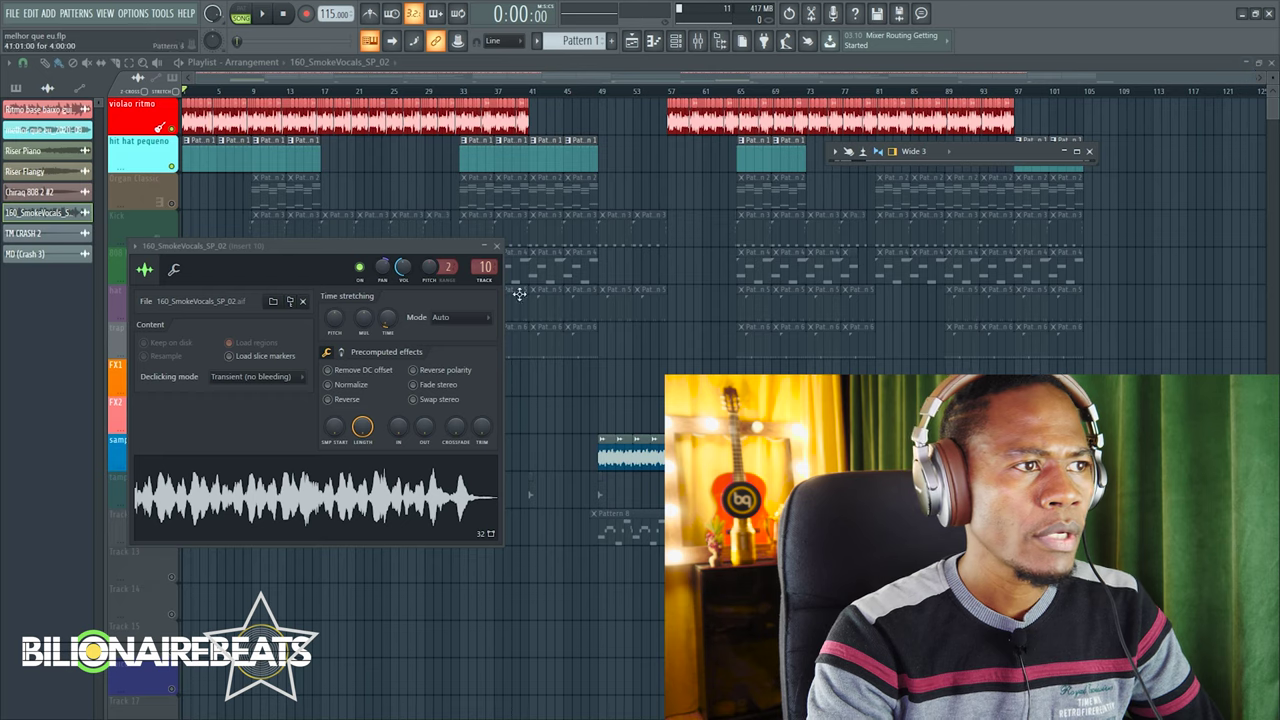
left_click(499, 246)
Solo the sample vocal track, audition it from bar 5 with mixer Insert 10 in view, and end the solo
right_click(172, 466)
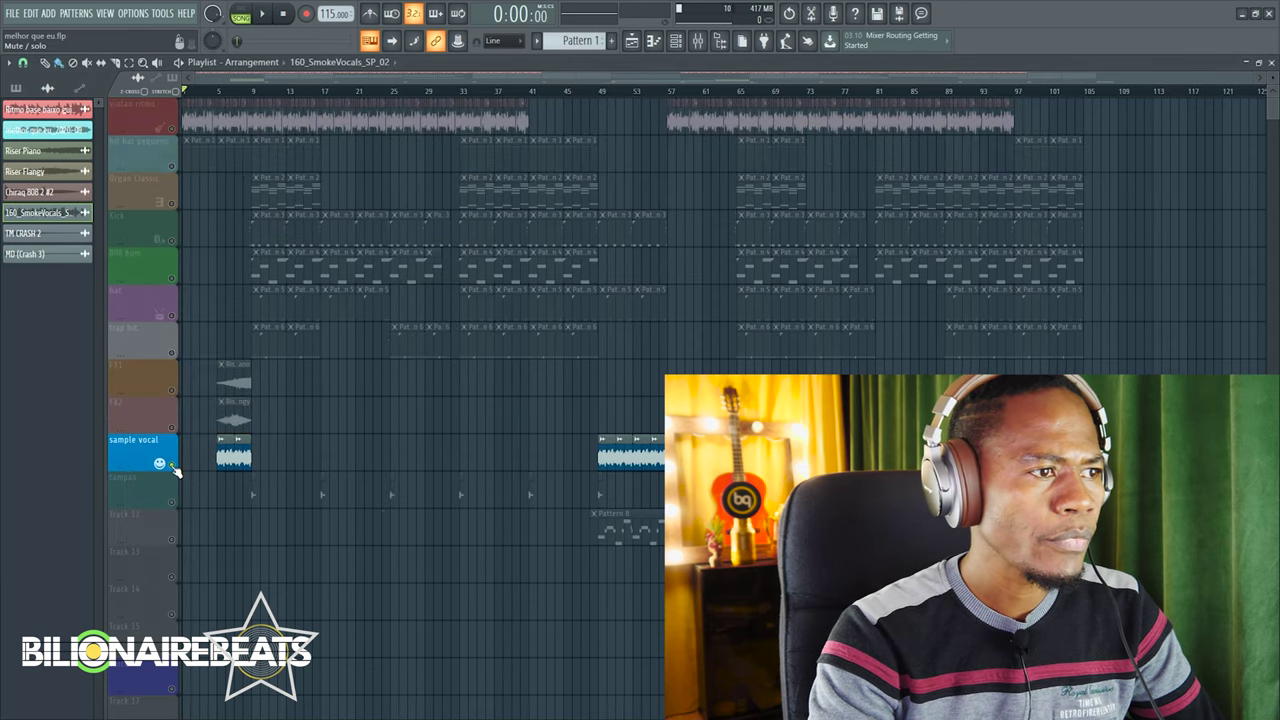
left_click(226, 91)
key("space")
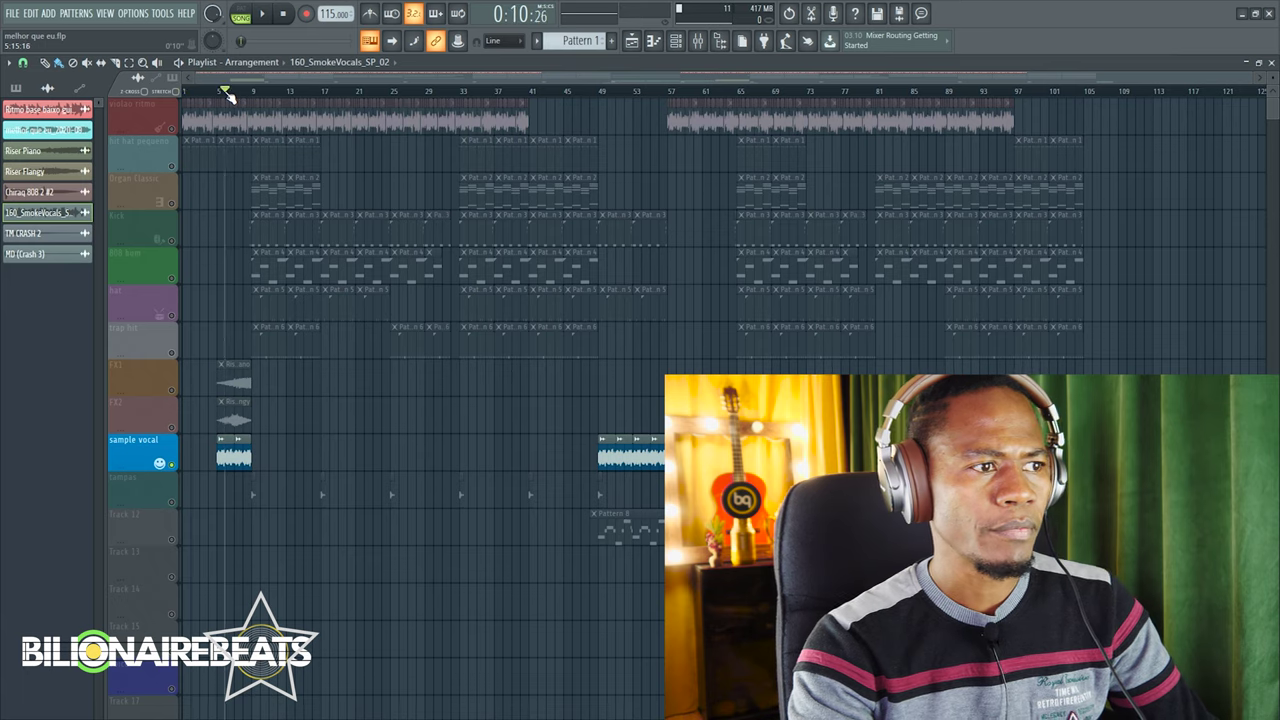
left_click(697, 40)
left_click(1076, 151)
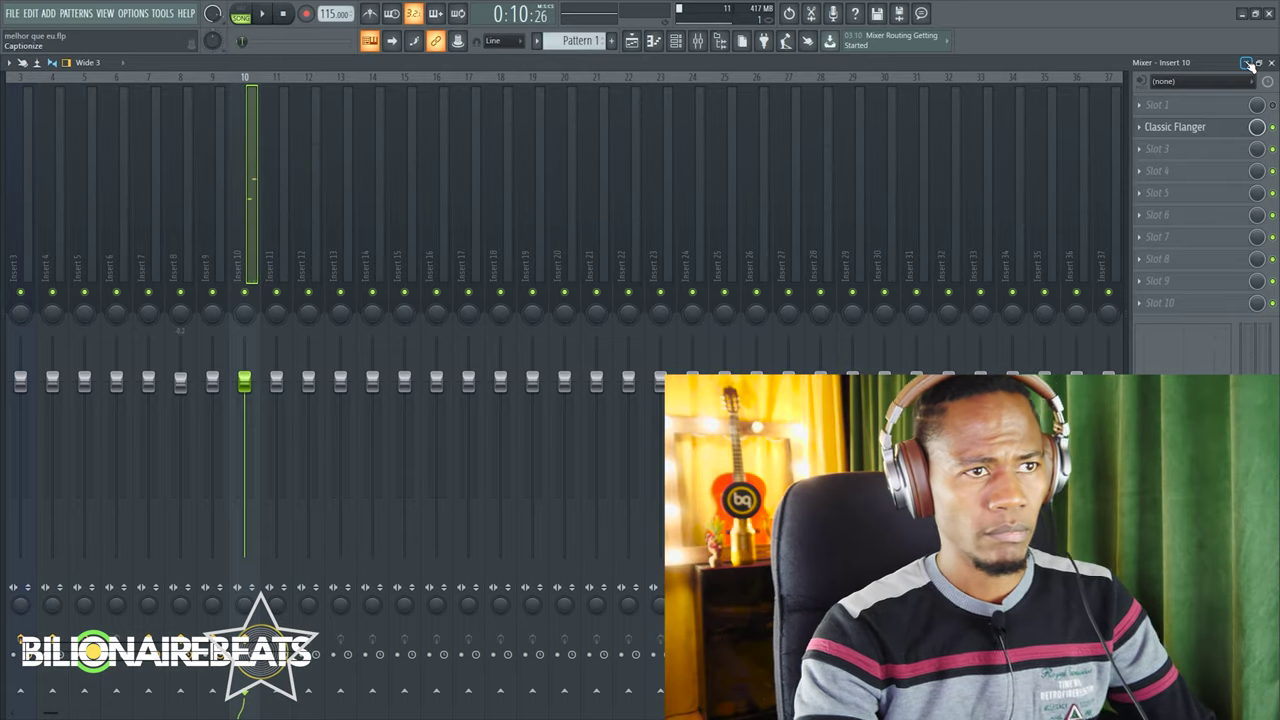
left_click(1247, 63)
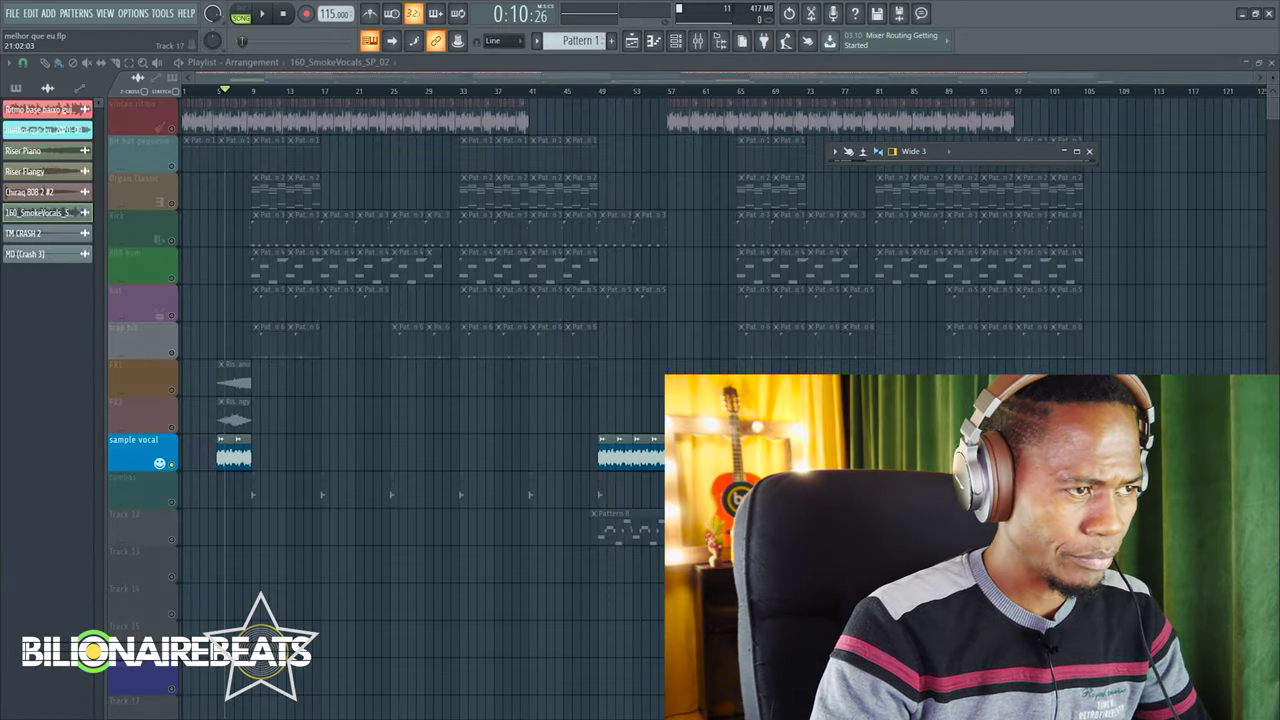
right_click(172, 467)
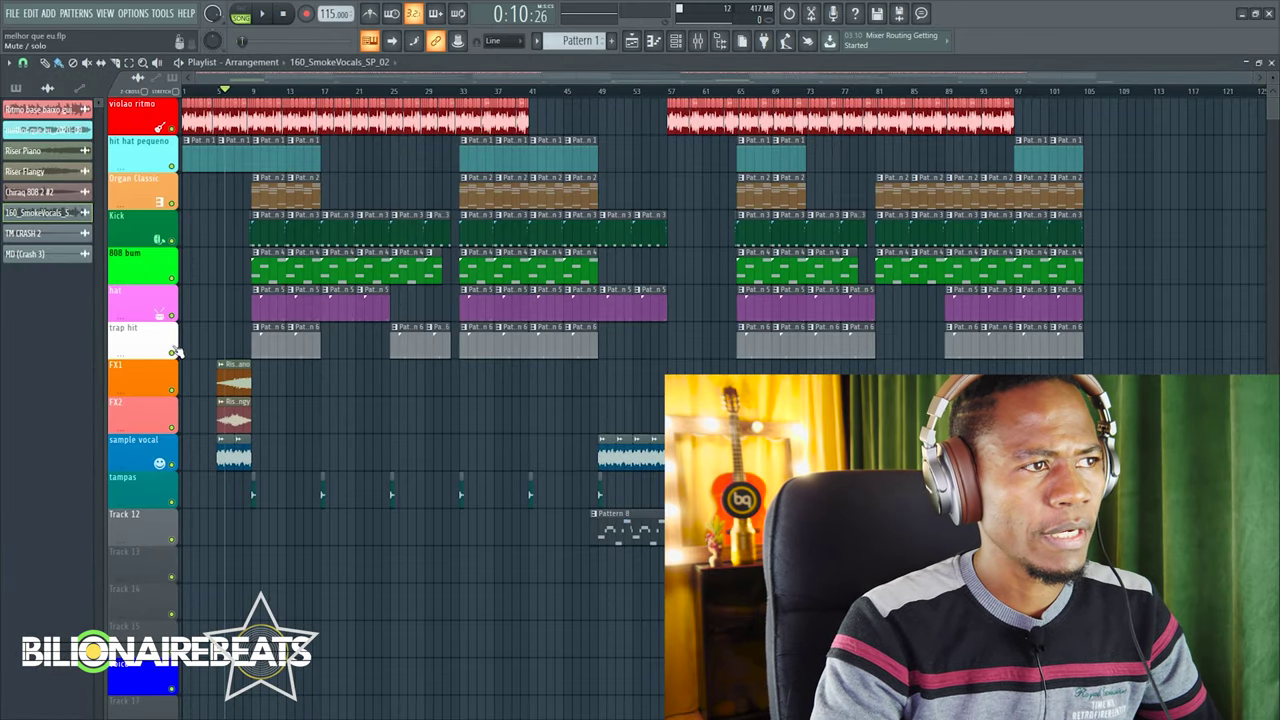
Mute the Organ Classic, Kick, 808 bum, hat and trap hit tracks and play the arrangement from the beginning
left_click(183, 92)
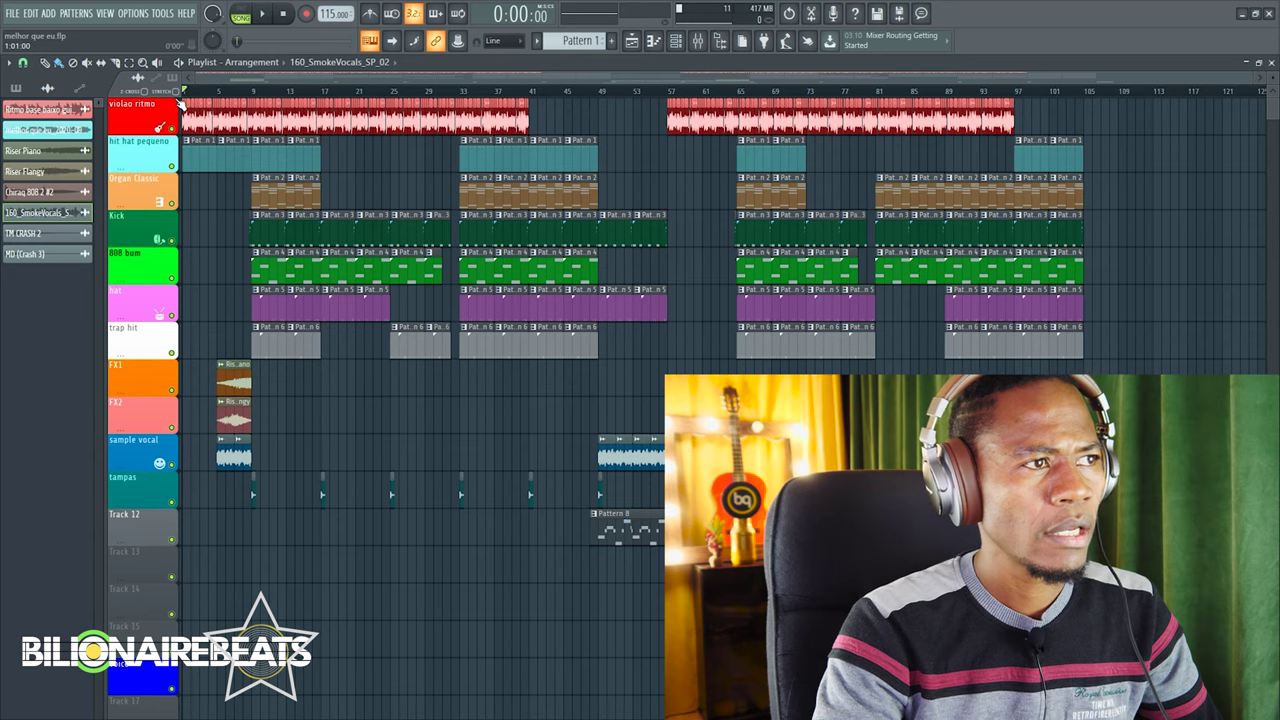
left_click(172, 203)
left_click(172, 240)
left_click(172, 277)
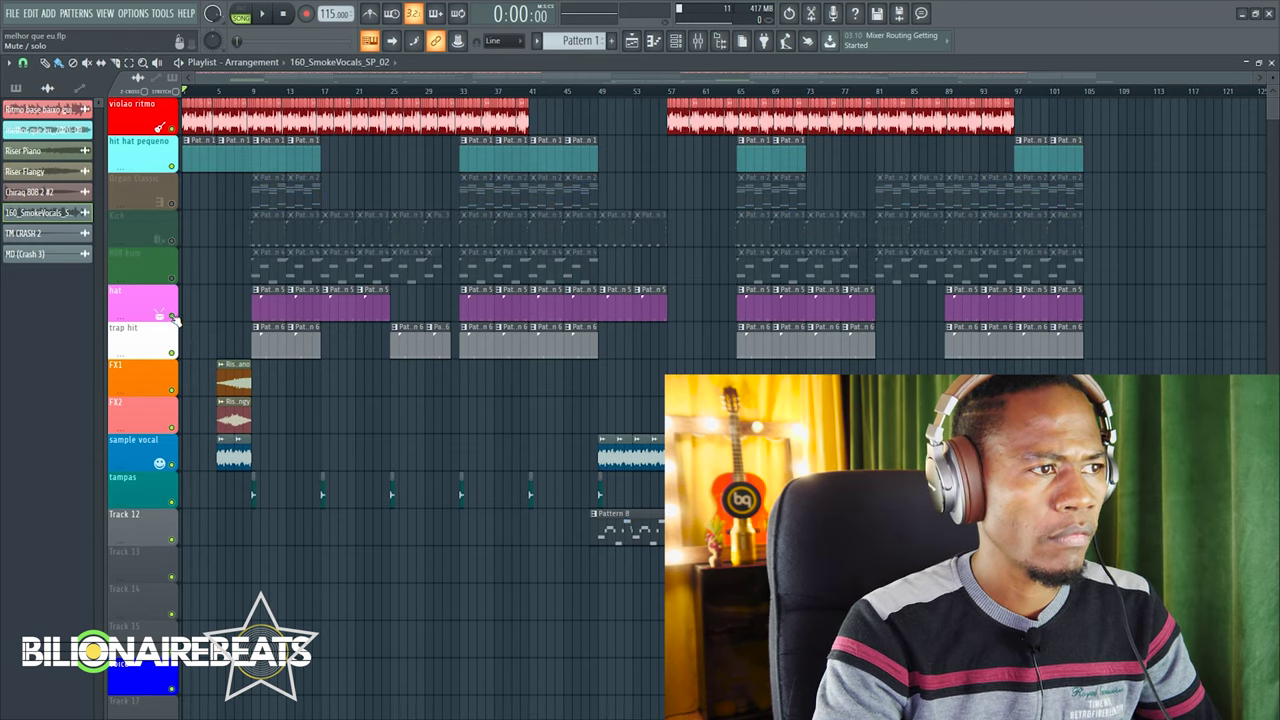
left_click(172, 315)
left_click(172, 352)
key("space")
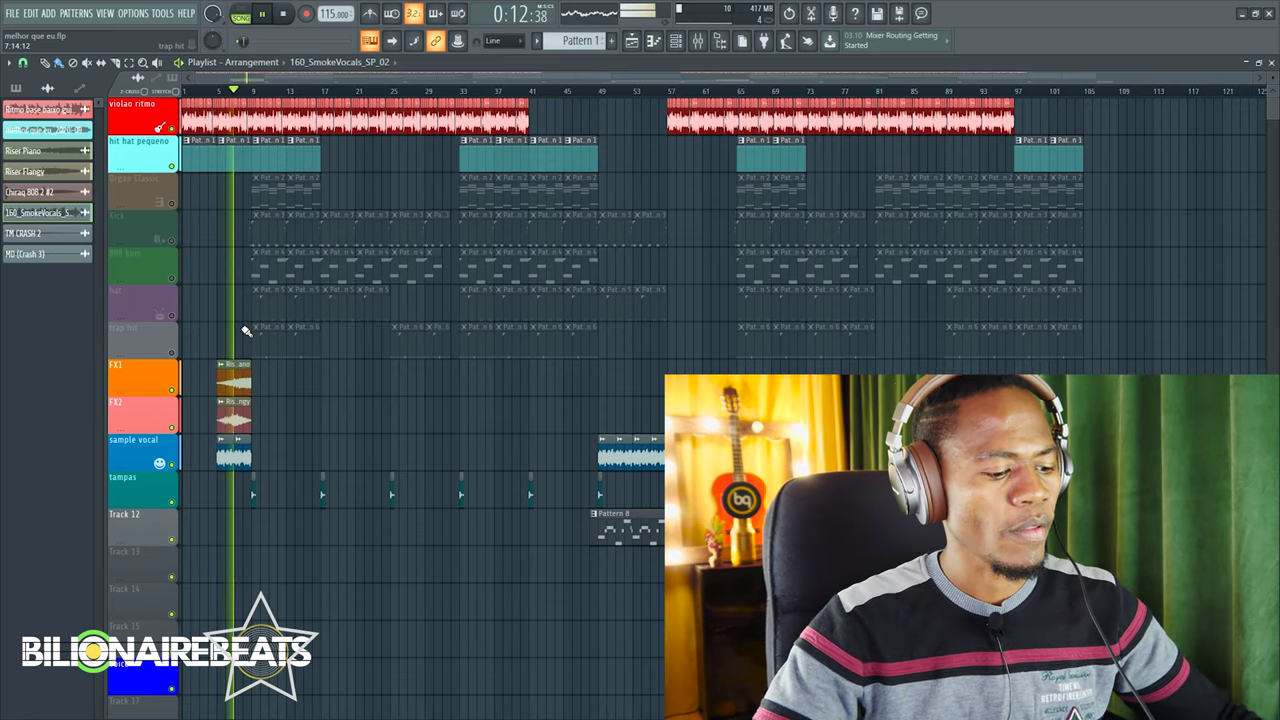
key("space")
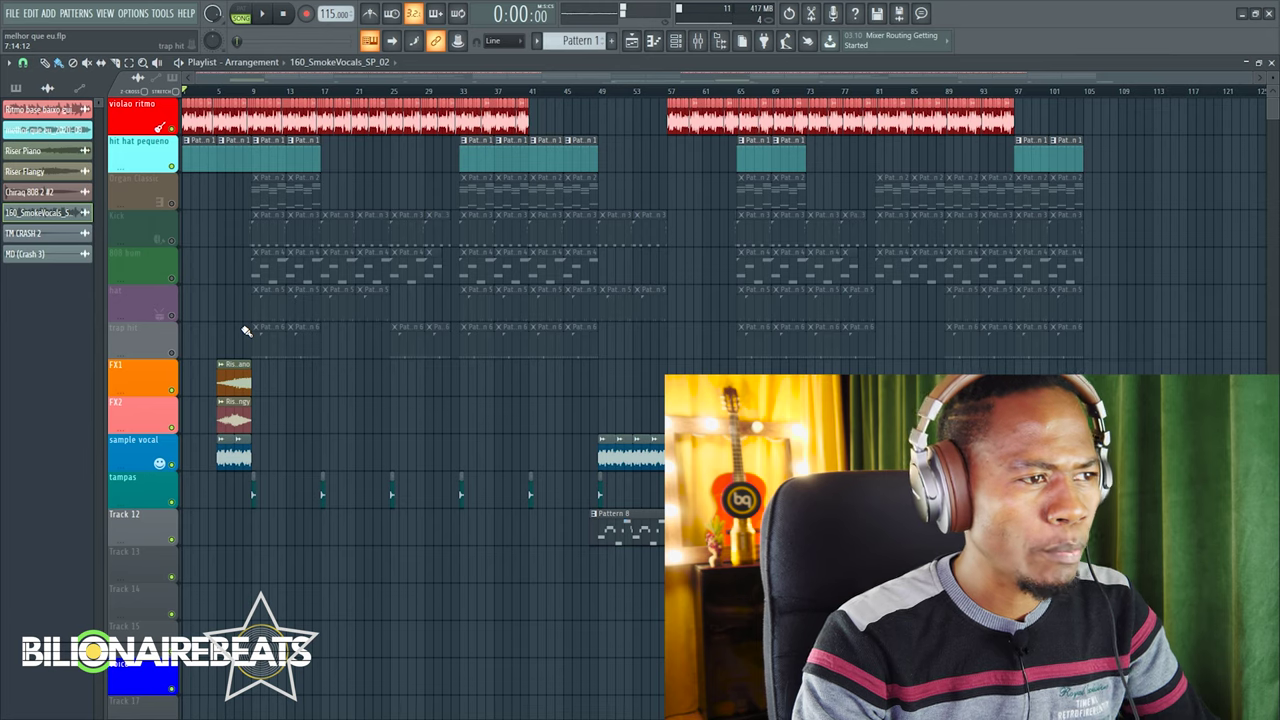
Adjust the panning of the 160_SmokeVocals_SP_02 channel and play the arrangement from the beginning through the vocal section
double_click(226, 458)
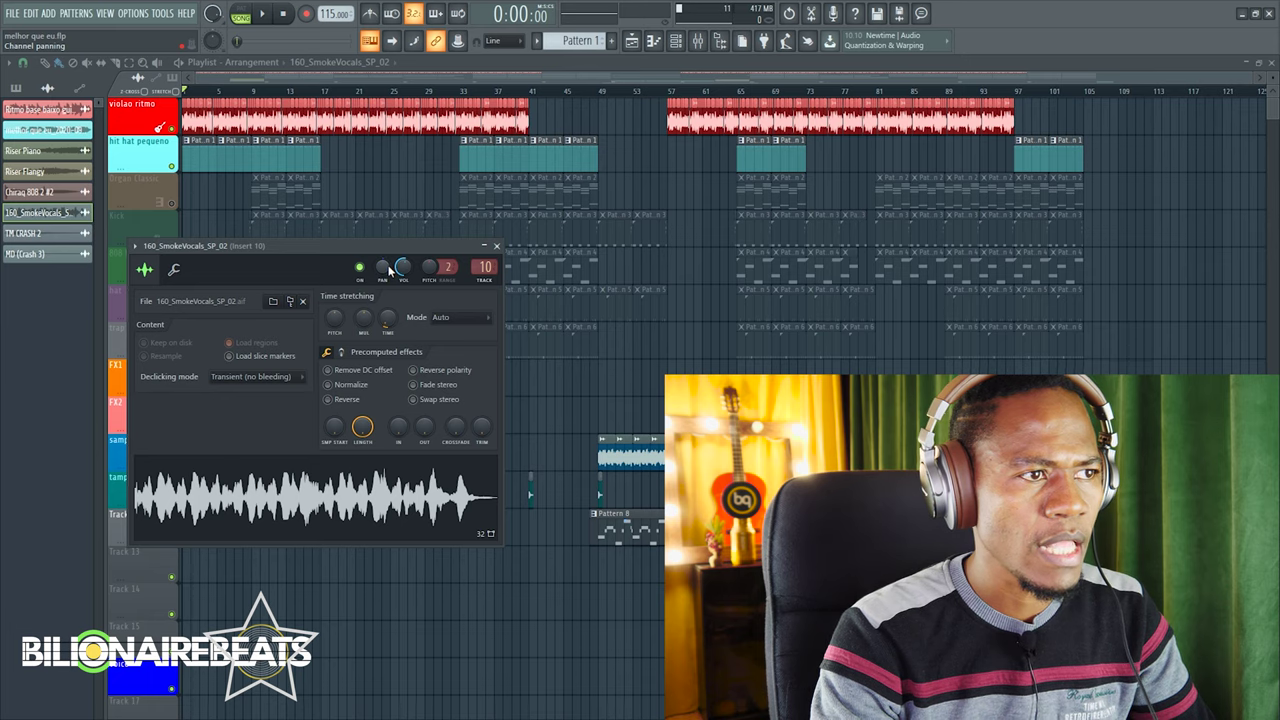
left_click_drag(386, 273, 386, 262)
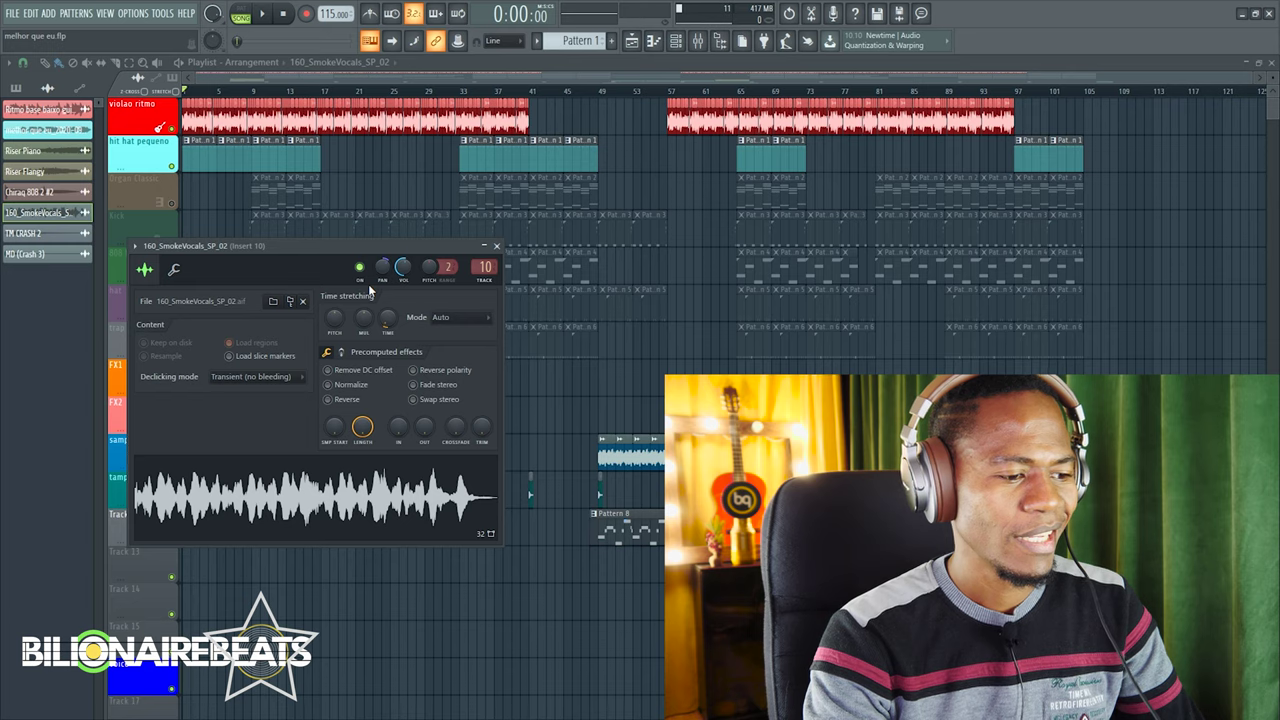
key("space")
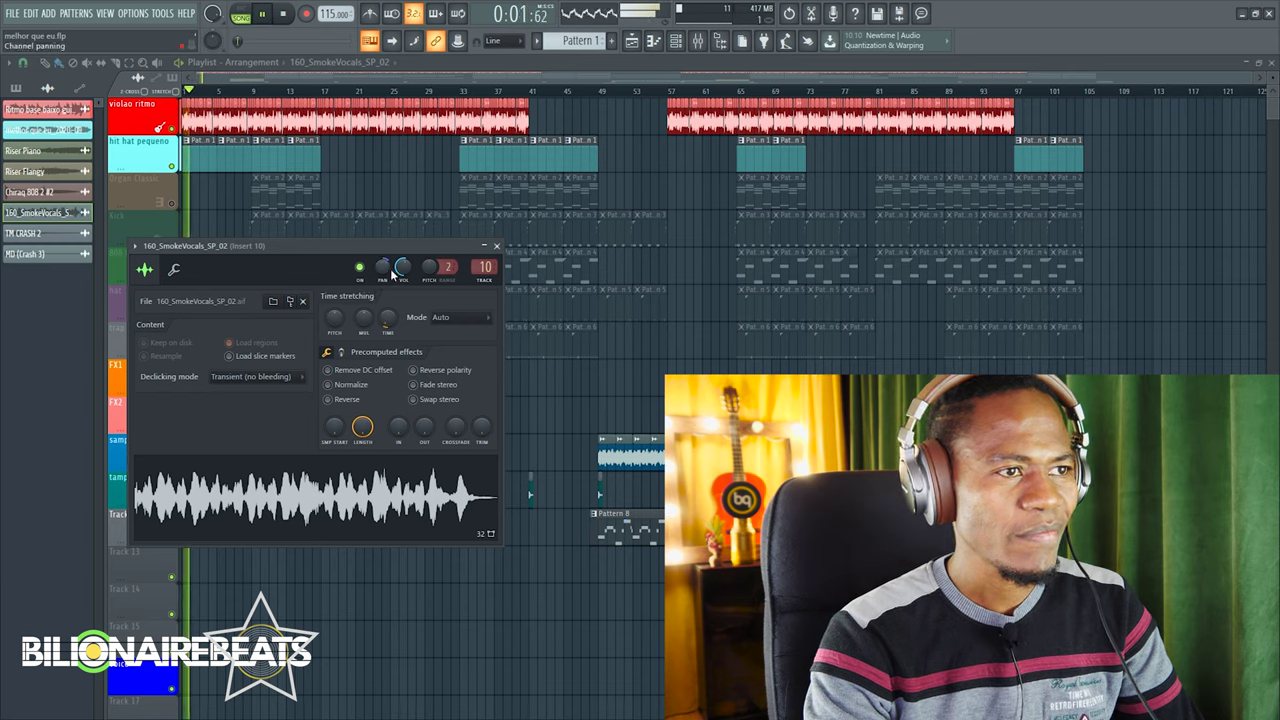
left_click(496, 245)
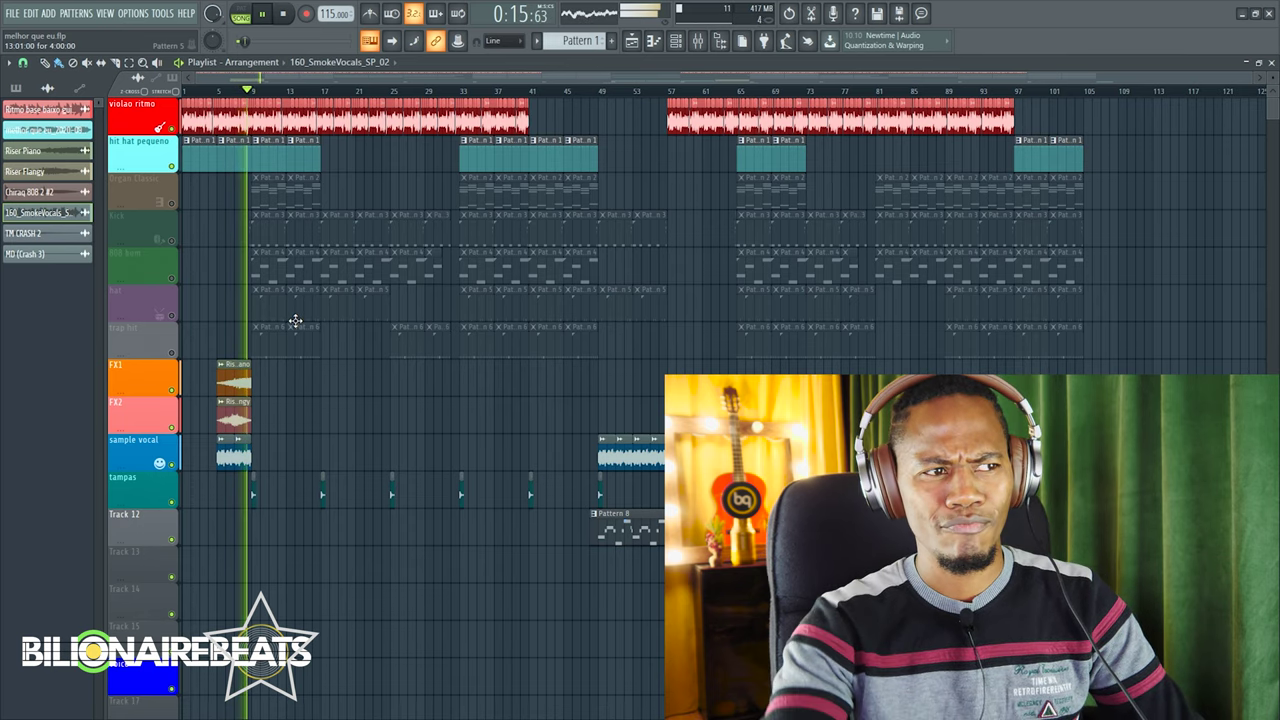
key("space")
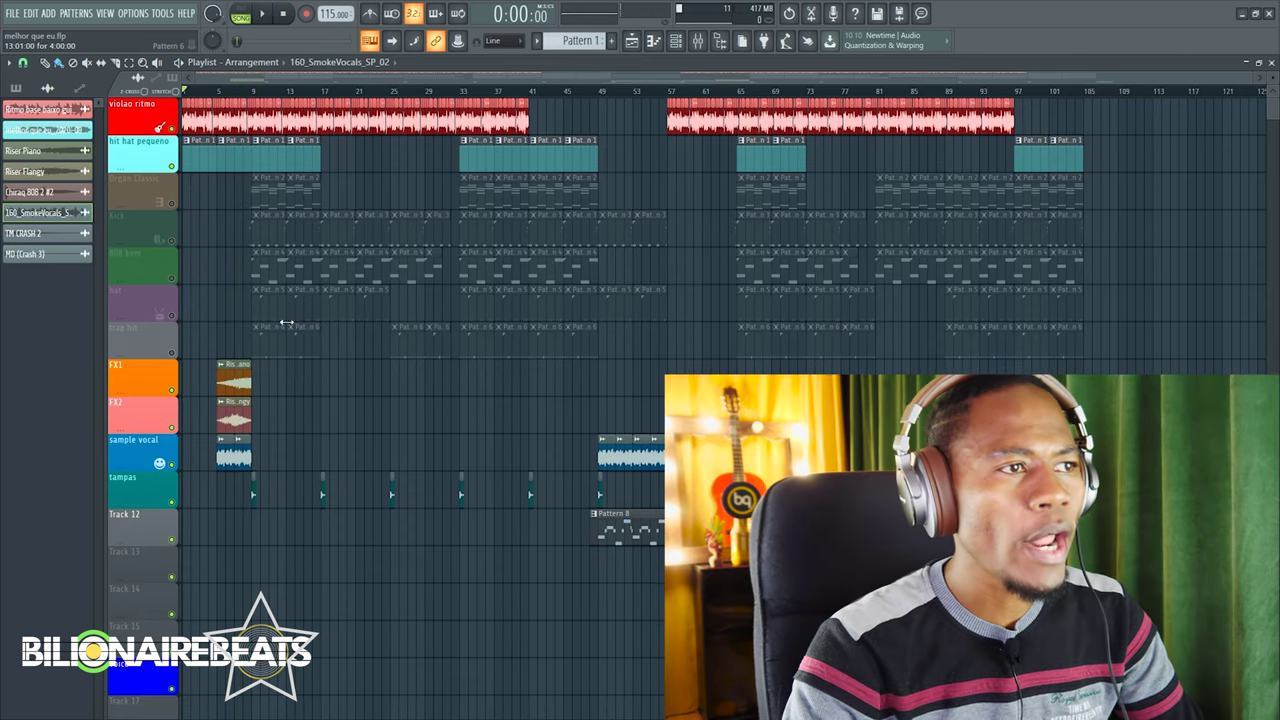
Unmute the Kick and Organ Classic tracks and set the playback position just before bar 9
left_click(174, 242)
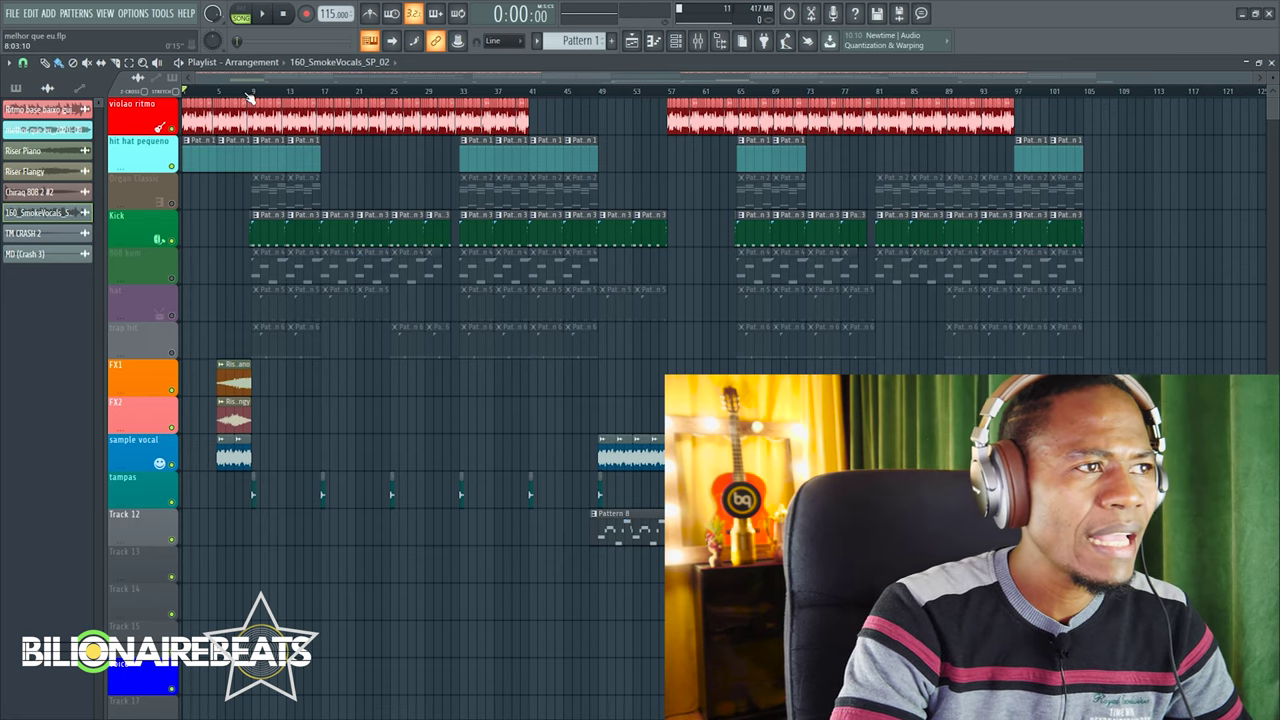
left_click(246, 92)
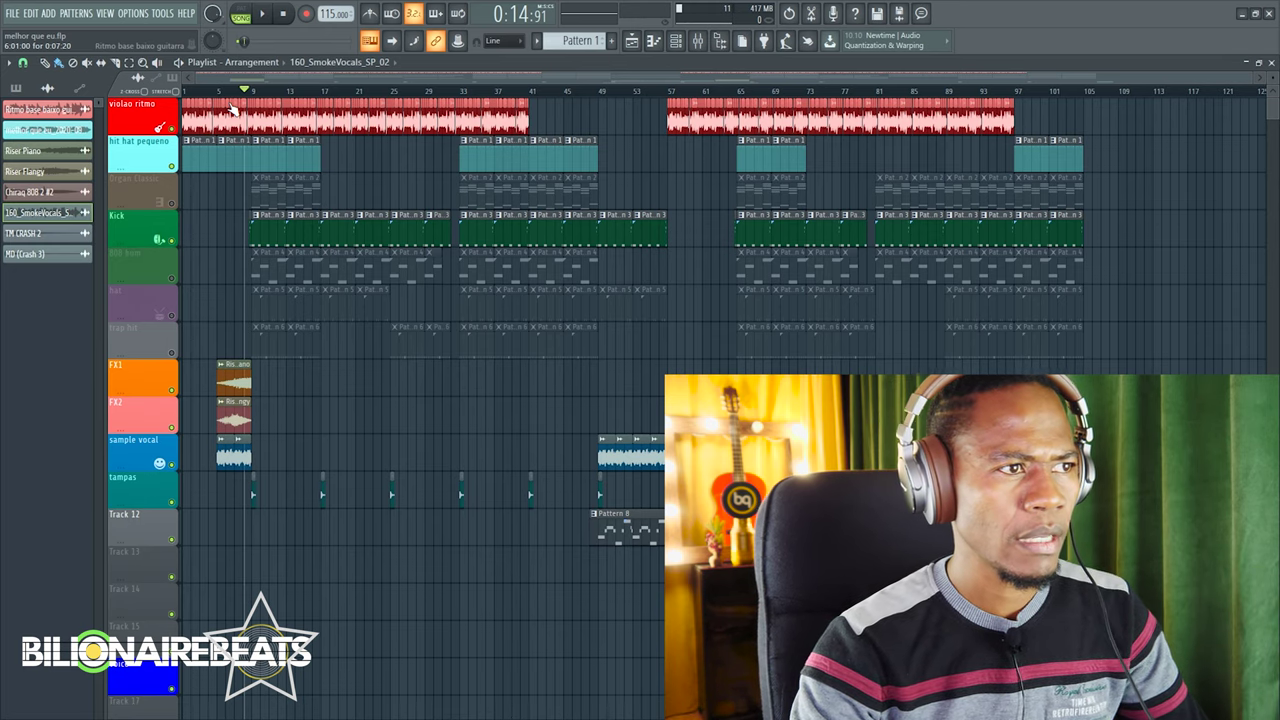
left_click(178, 204)
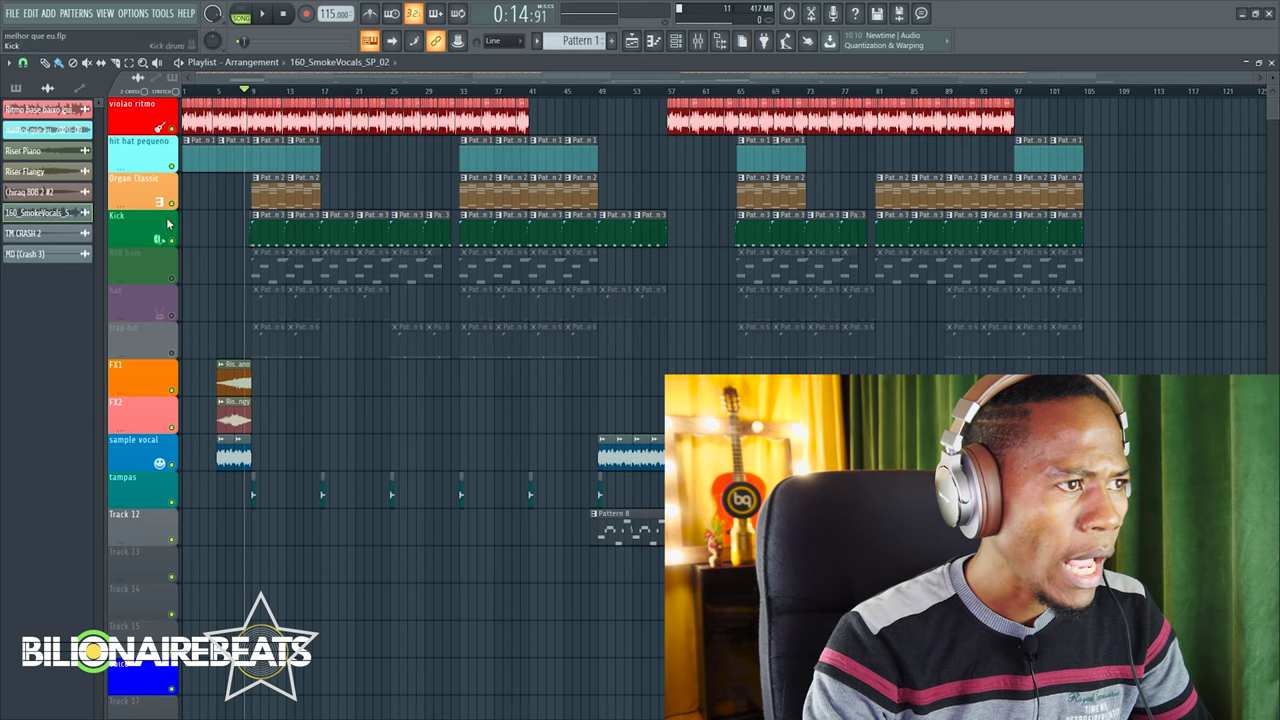
left_click(172, 203)
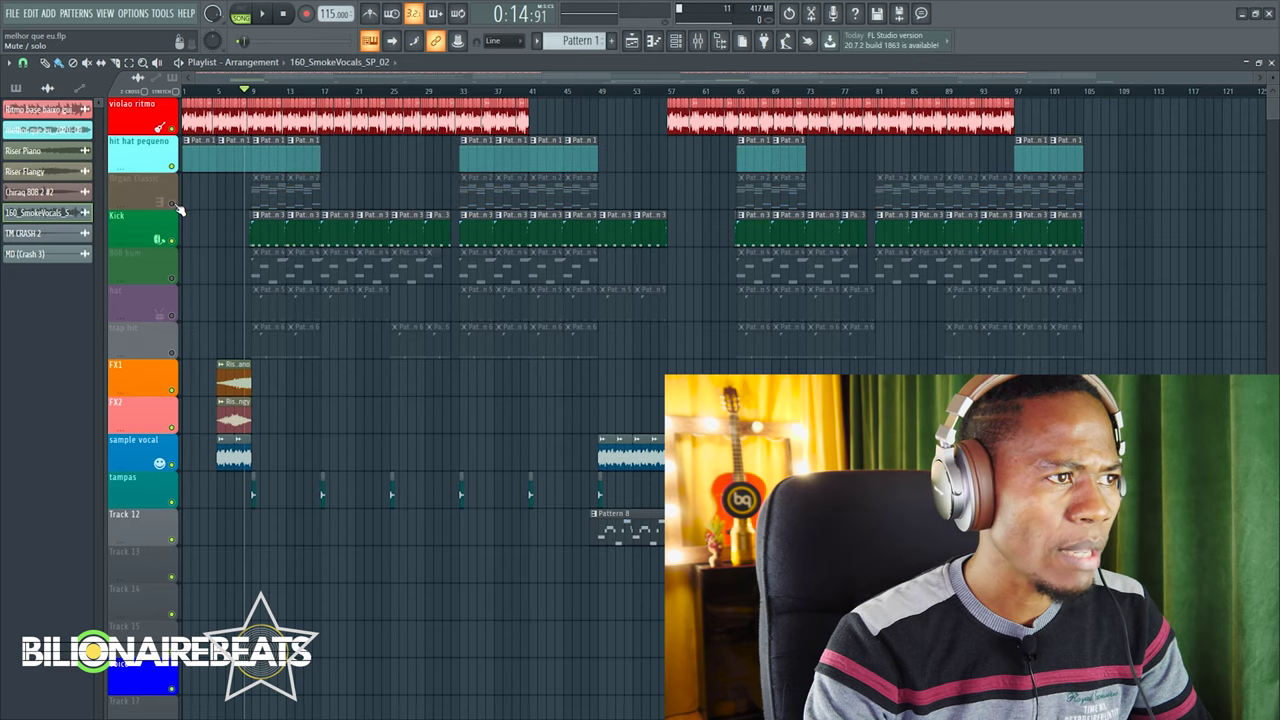
left_click(176, 204)
View the notes of the Organ Classic track's Pattern 2, solo that track and audition it
double_click(270, 190)
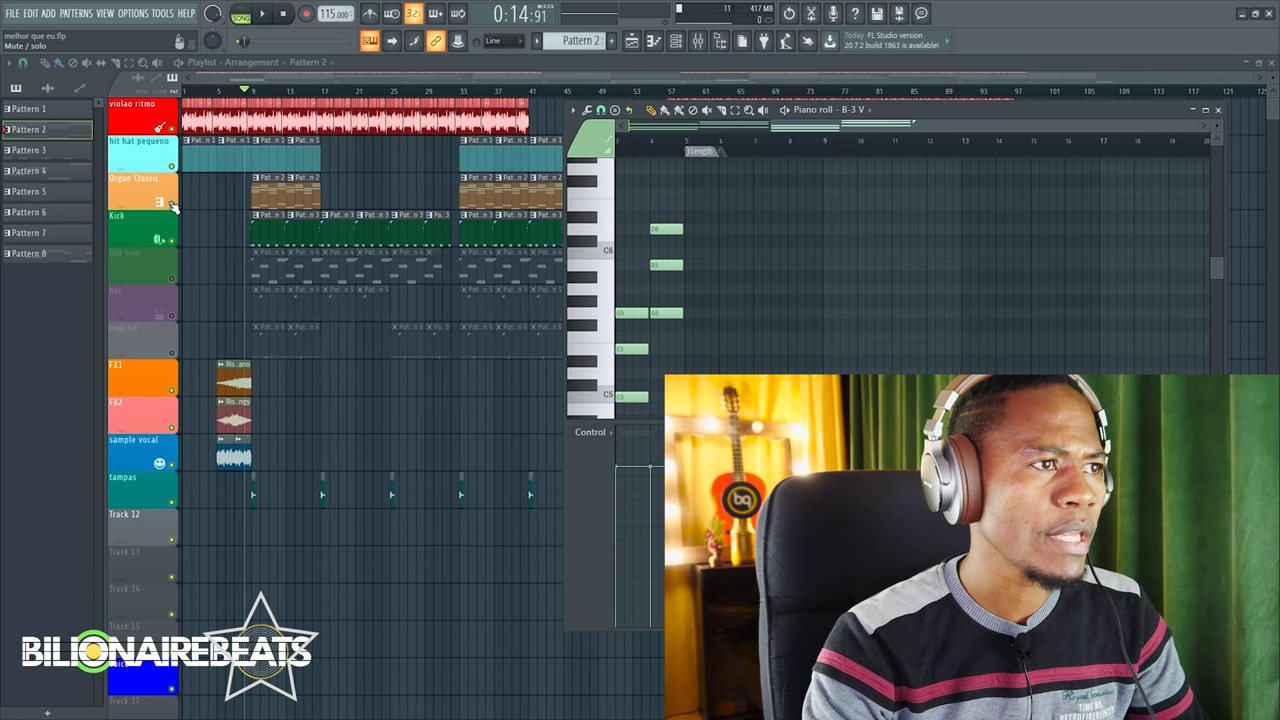
right_click(172, 203)
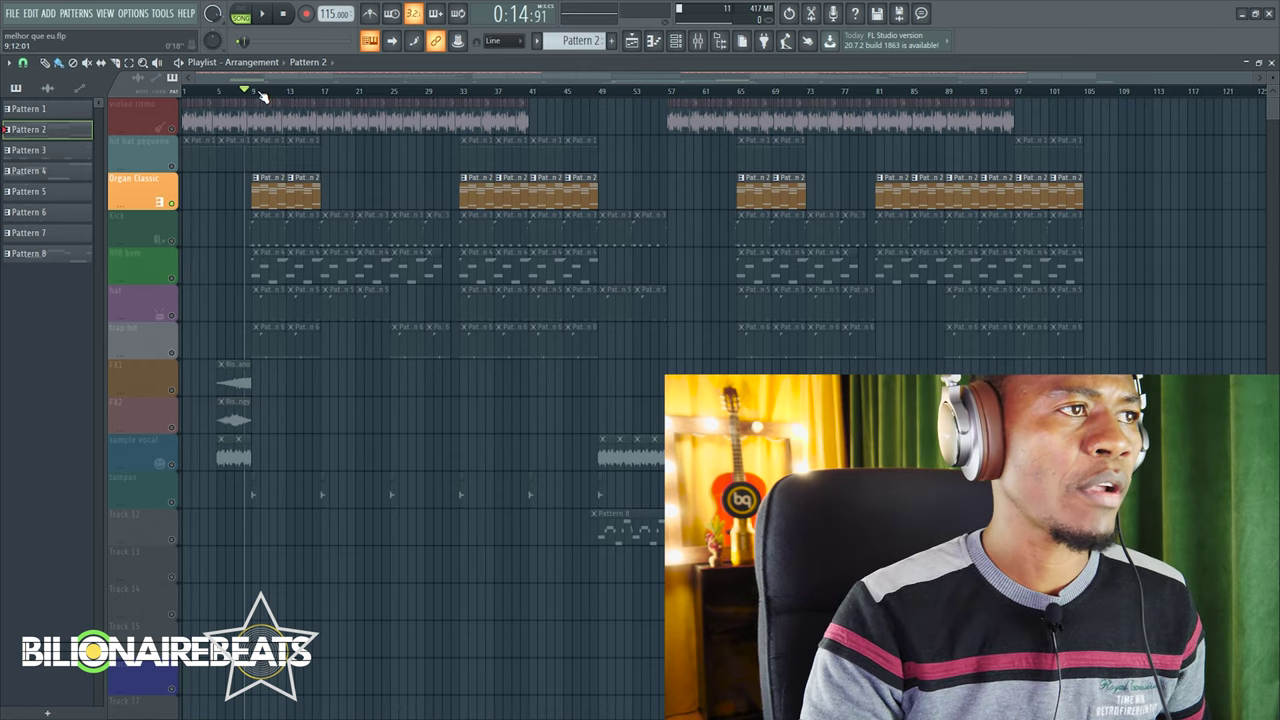
key("space")
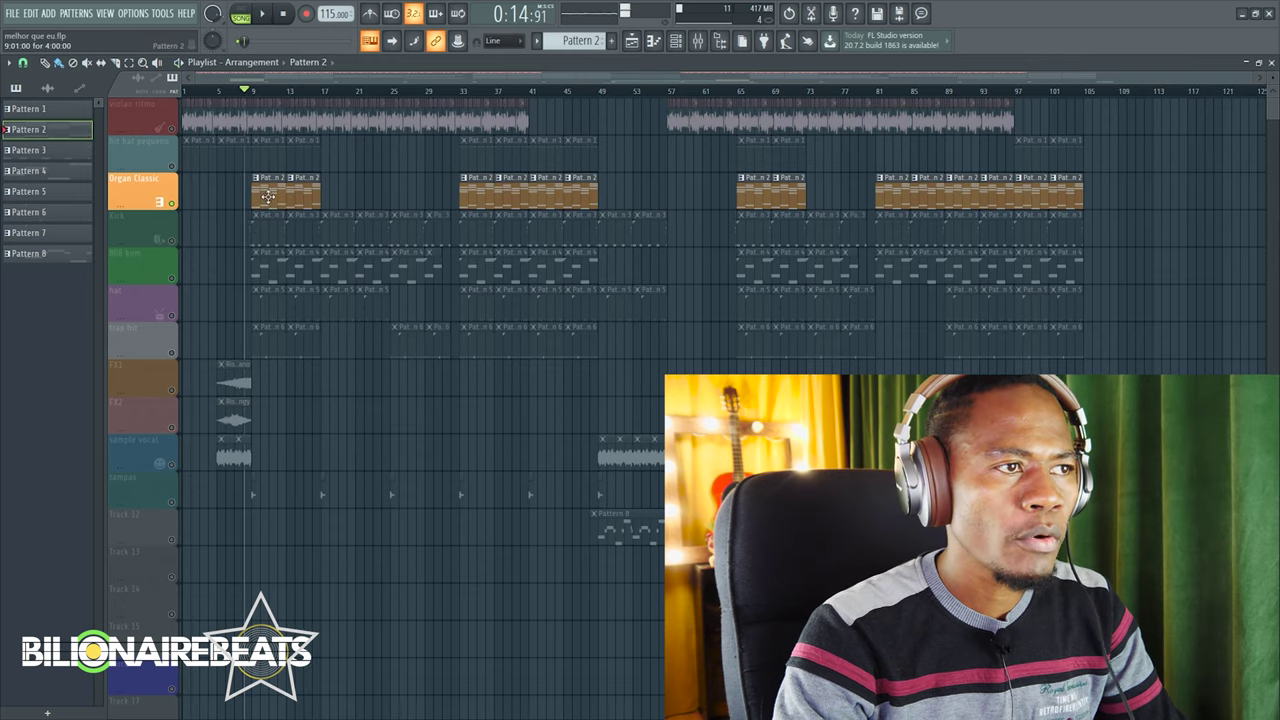
Show Pattern 2's B-3 V chords in a maximized piano roll from bar 1 and play them
key("F7")
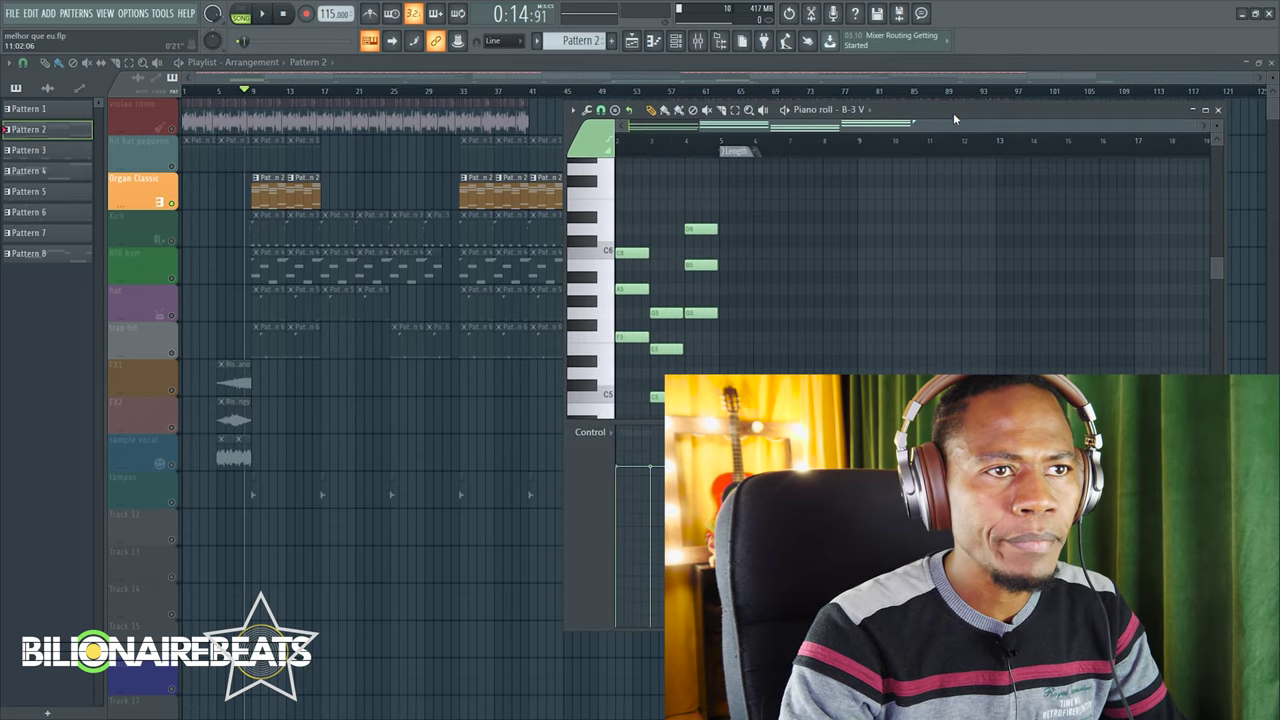
left_click_drag(954, 117, 852, 121)
left_click(1100, 115)
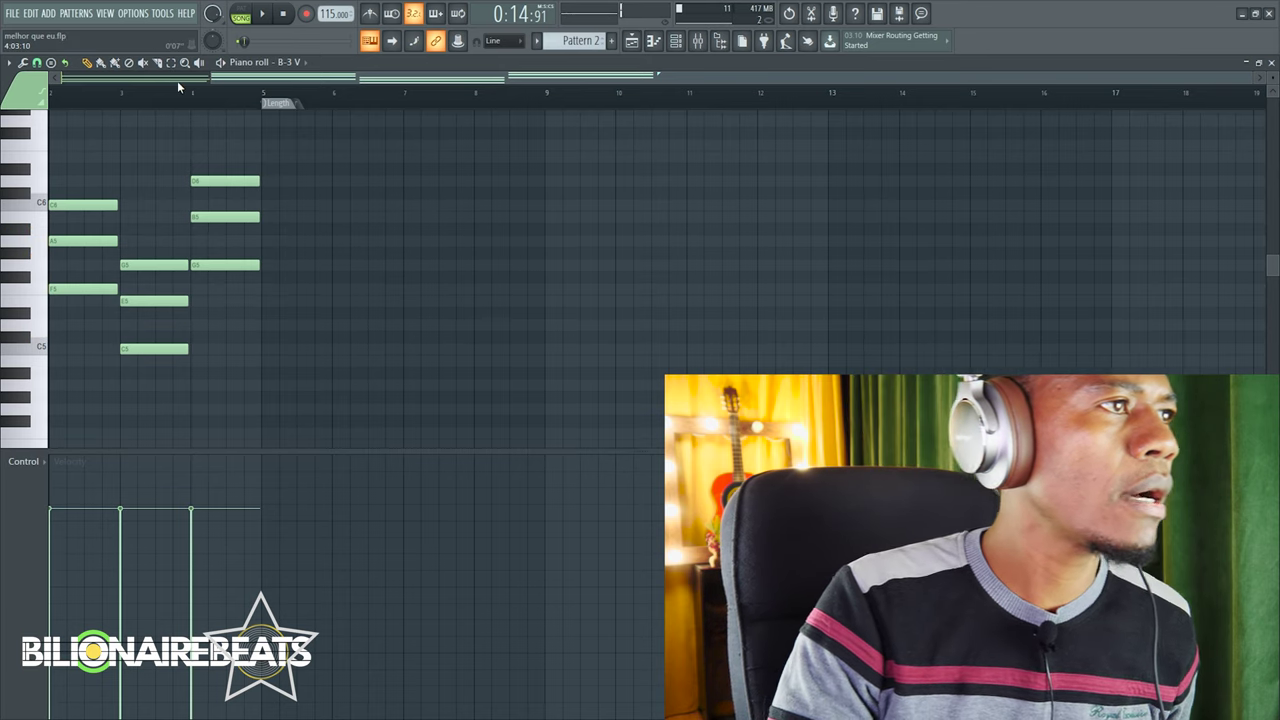
left_click_drag(222, 78, 160, 78)
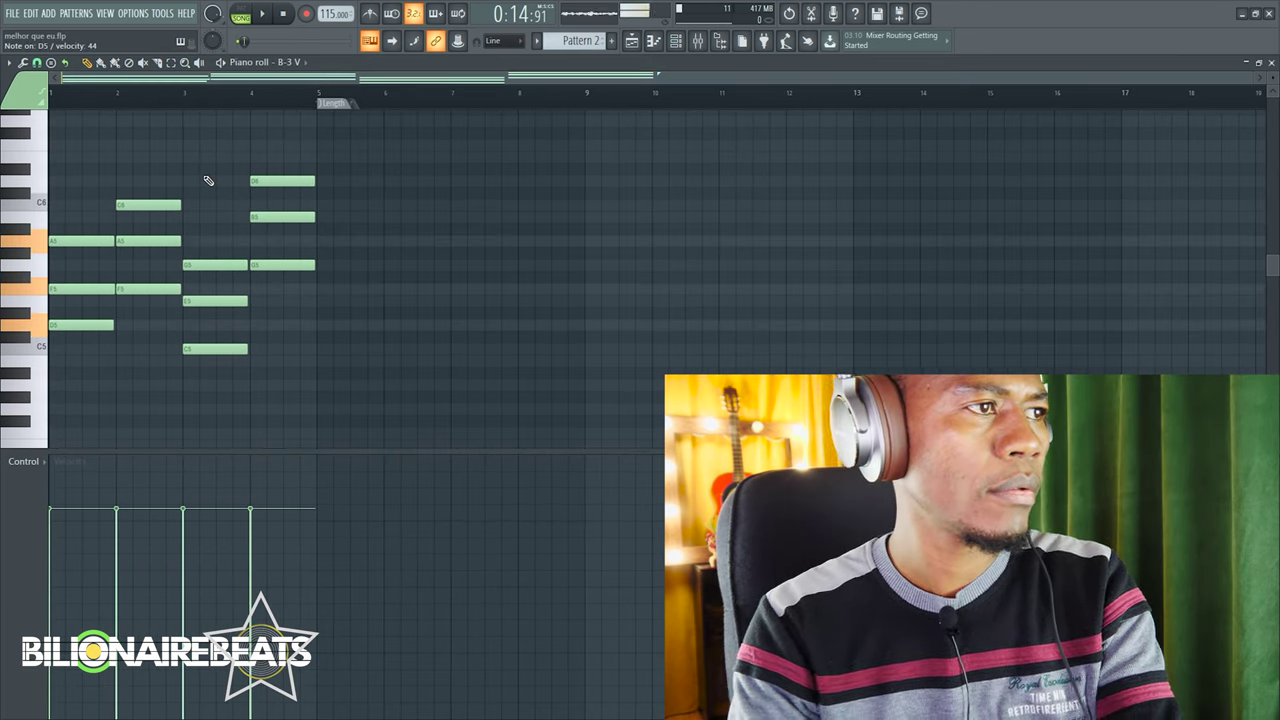
key("space")
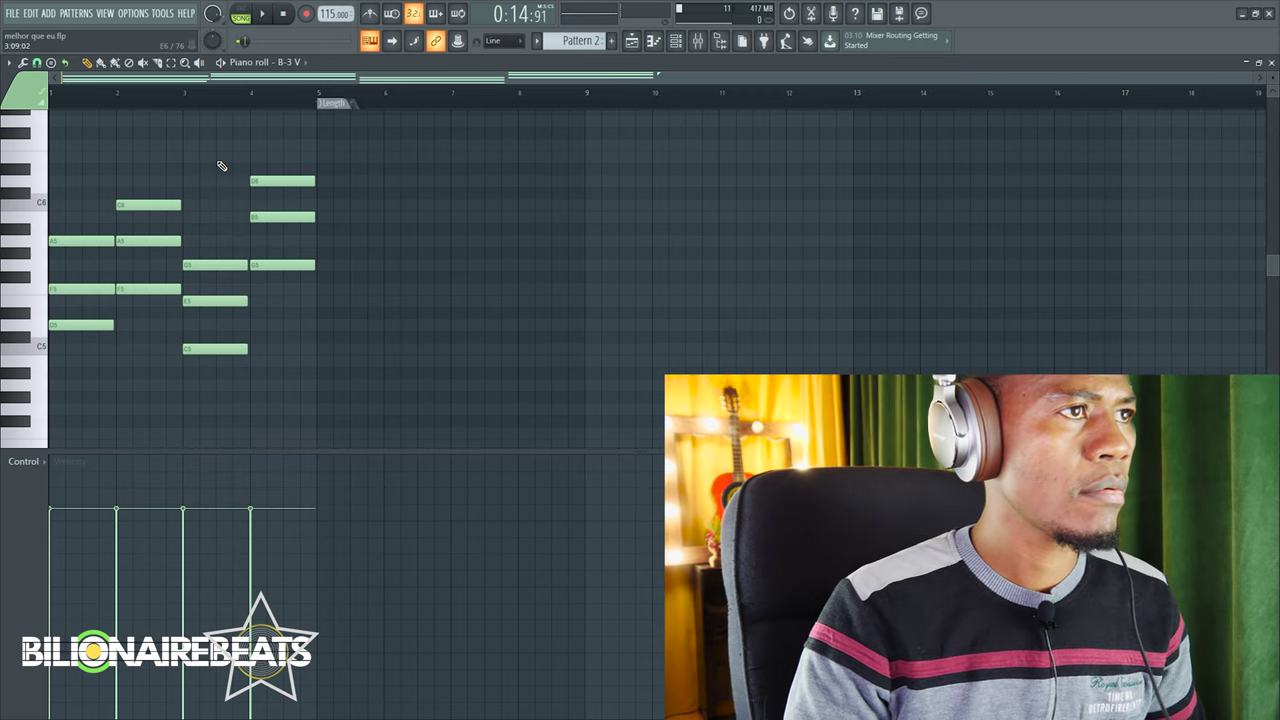
Switch playback to pattern mode and audition Pattern 2 while examining the B-3 V notes across the octaves
left_click(240, 9)
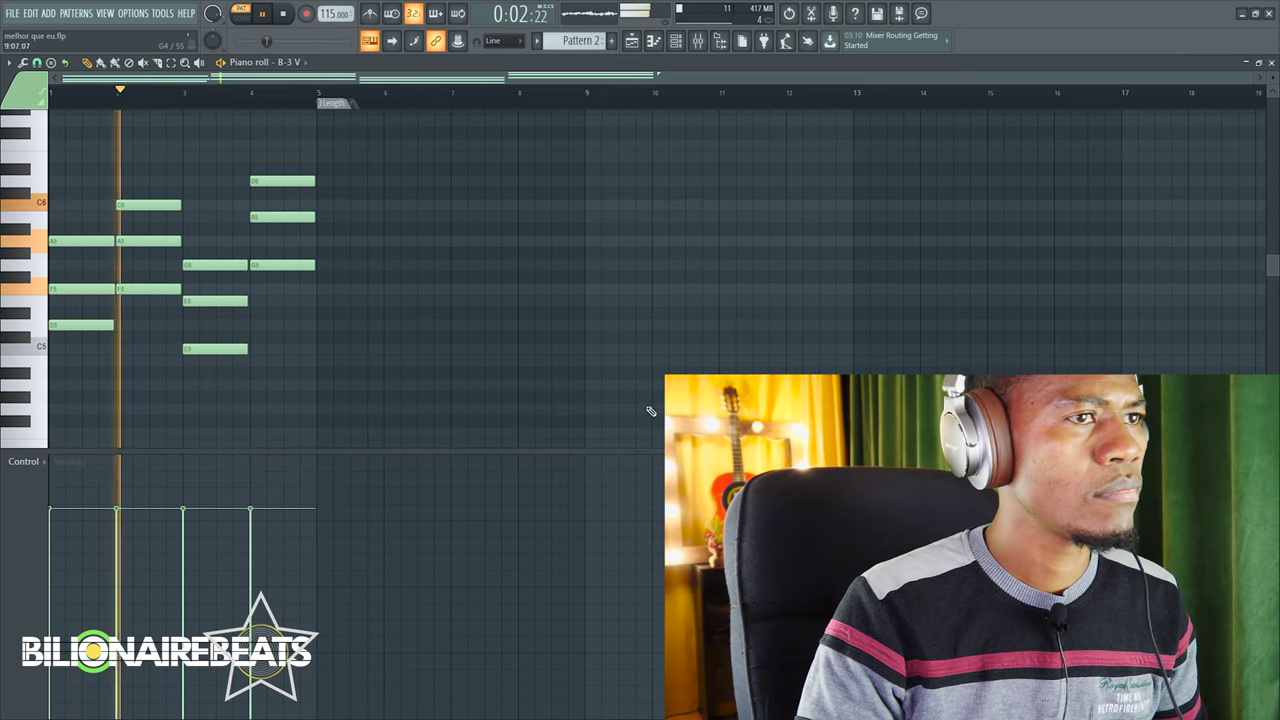
scroll(650, 411, "down", 5)
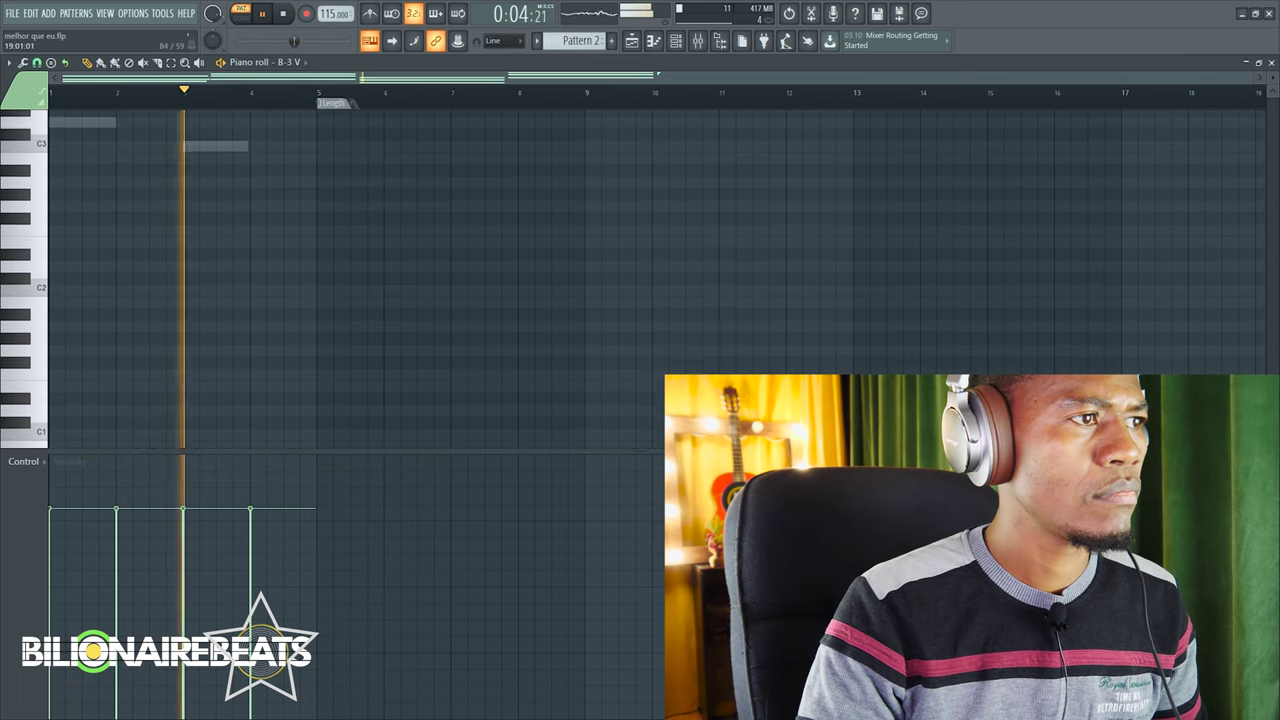
scroll(1275, 284, "up", 5)
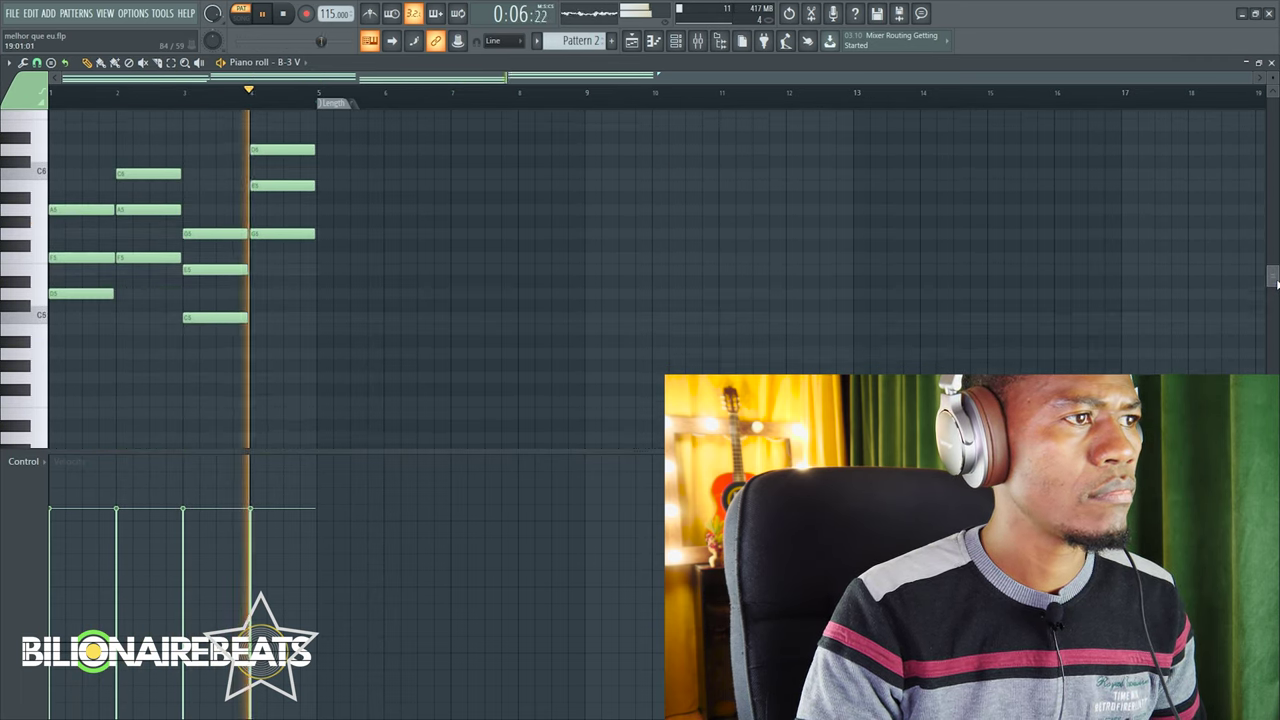
key("space")
left_click_drag(1275, 284, 1274, 268)
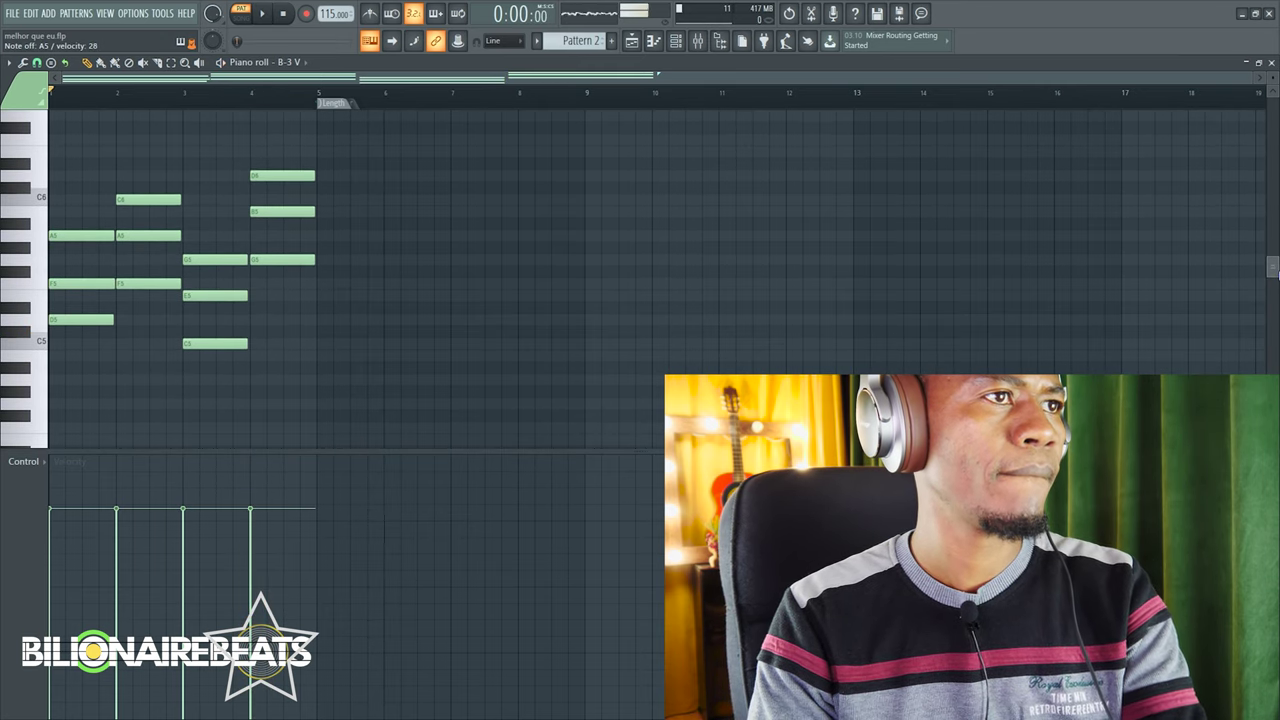
key("space")
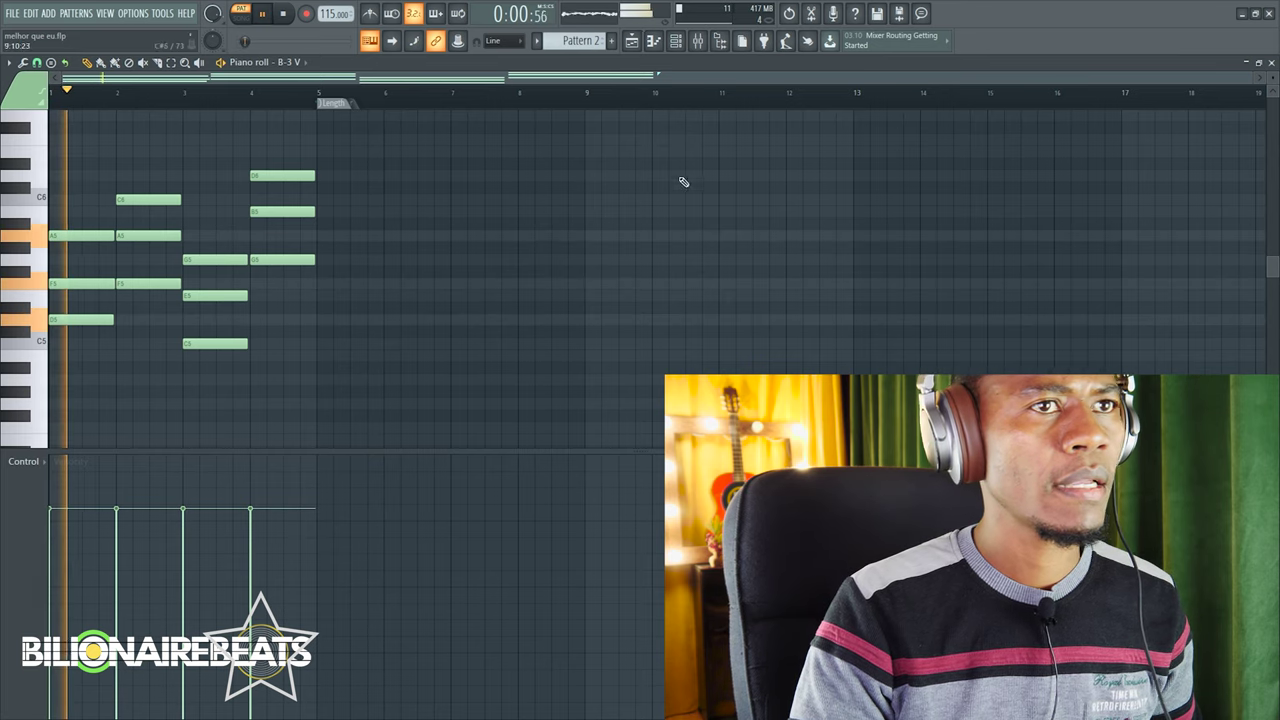
key("space")
Return to the playlist, show the channel rack in its upper area and audition Pattern 2 with B-3 V muted
left_click(1245, 63)
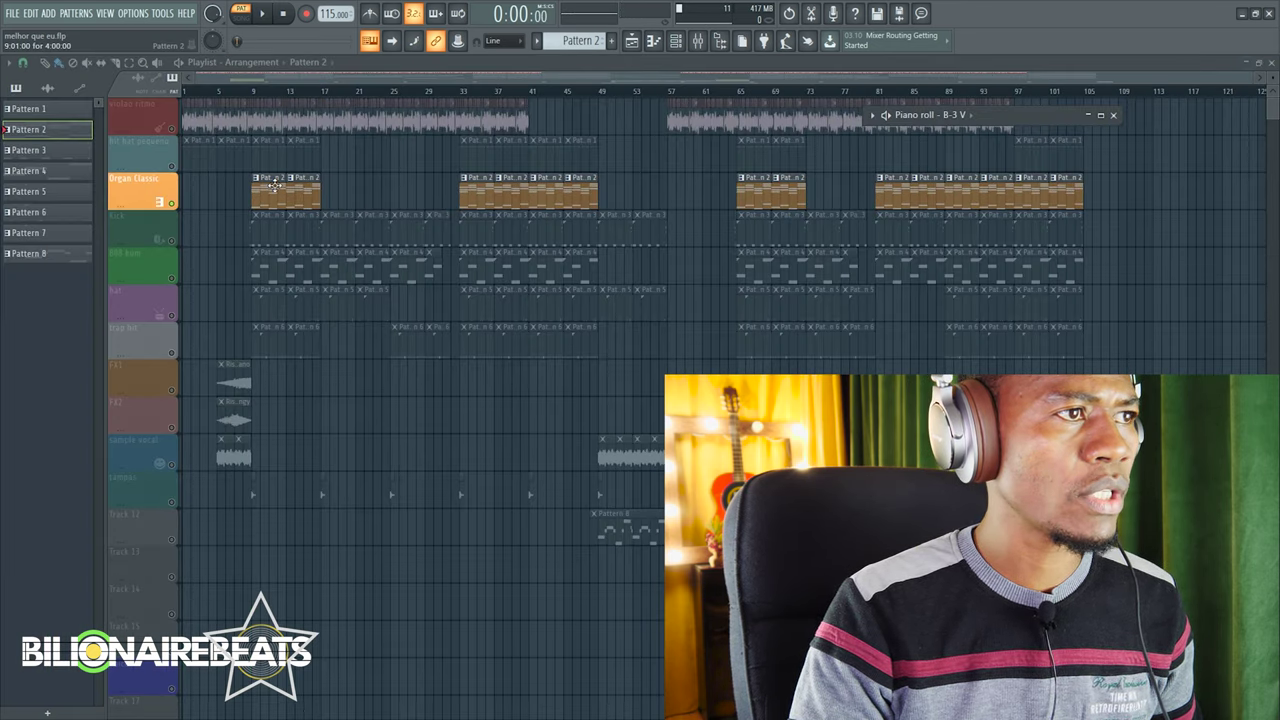
key("space")
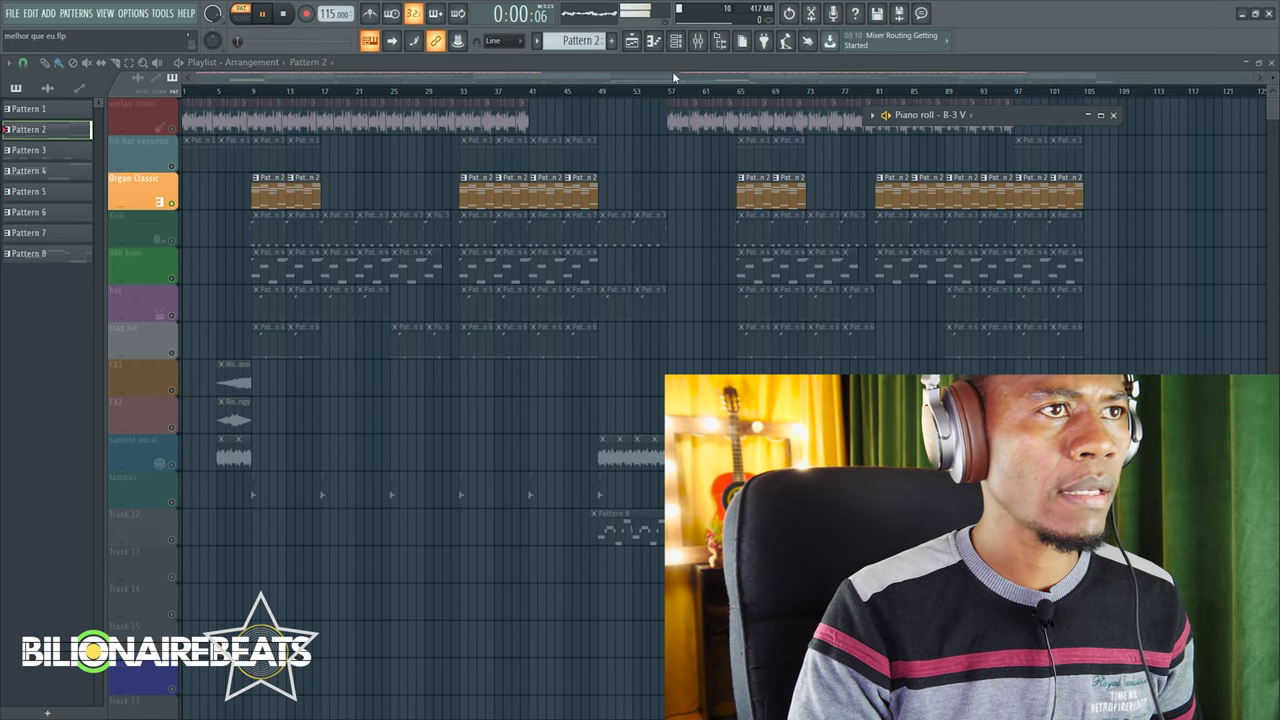
left_click(677, 42)
key("space")
left_click_drag(543, 455, 551, 270)
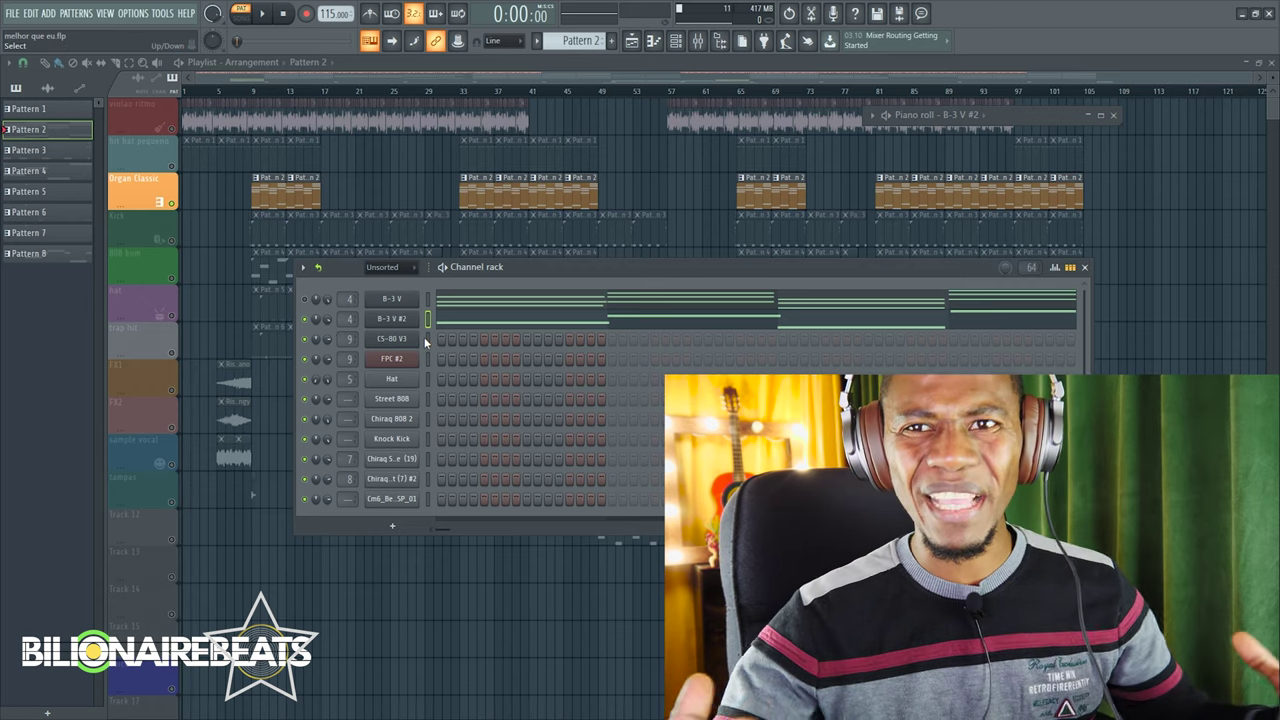
key("space")
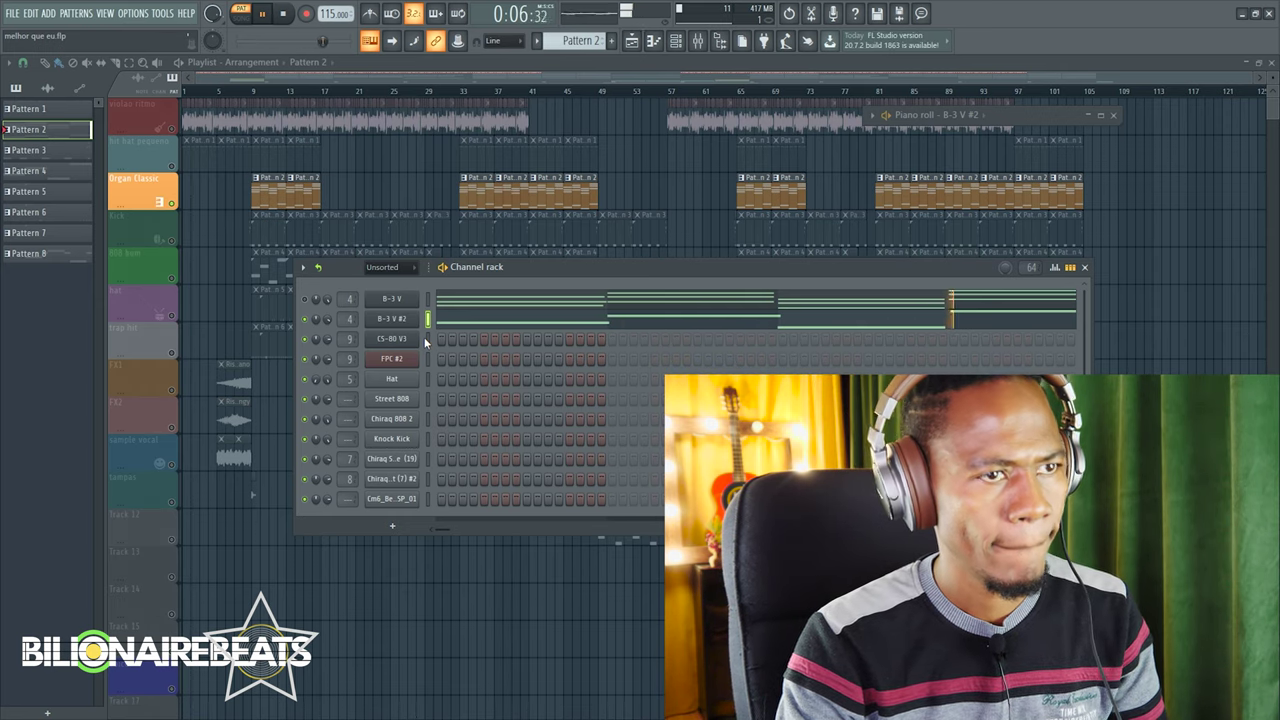
key("space")
Examine the B-3 V #2 bass notes around C3 in a maximized piano roll while playing Pattern 2
left_click(495, 329)
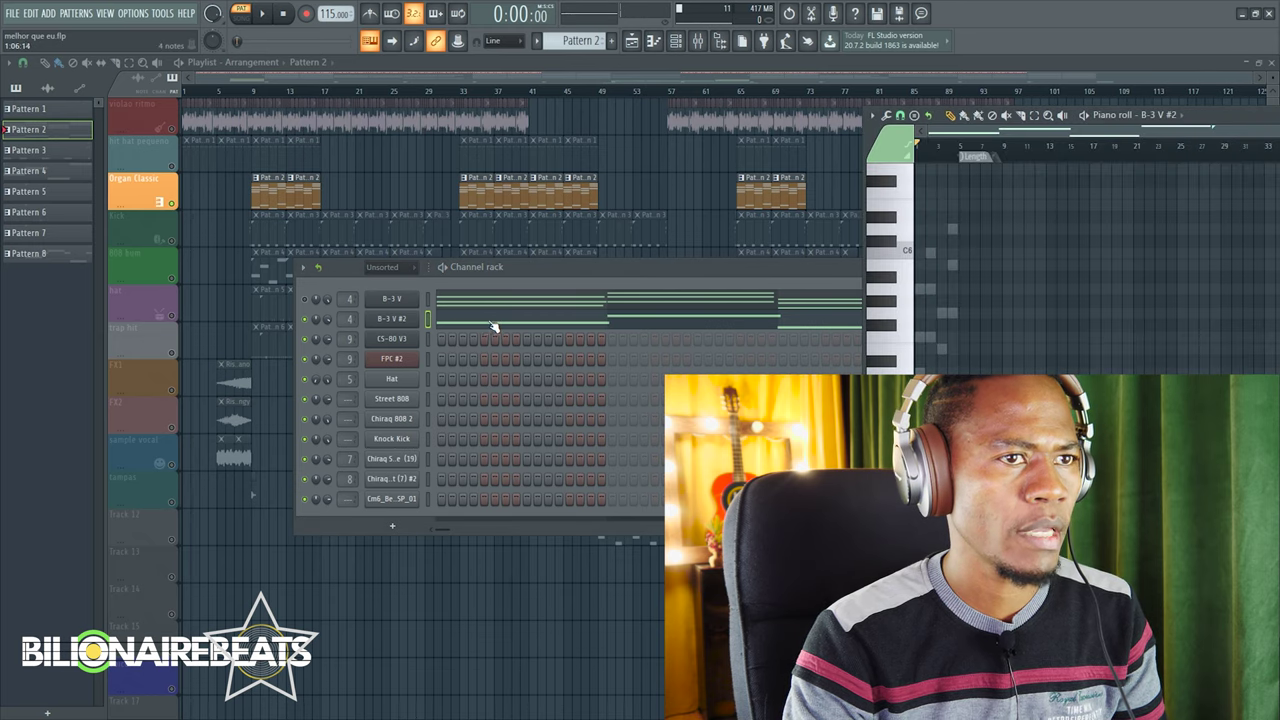
left_click(1147, 115)
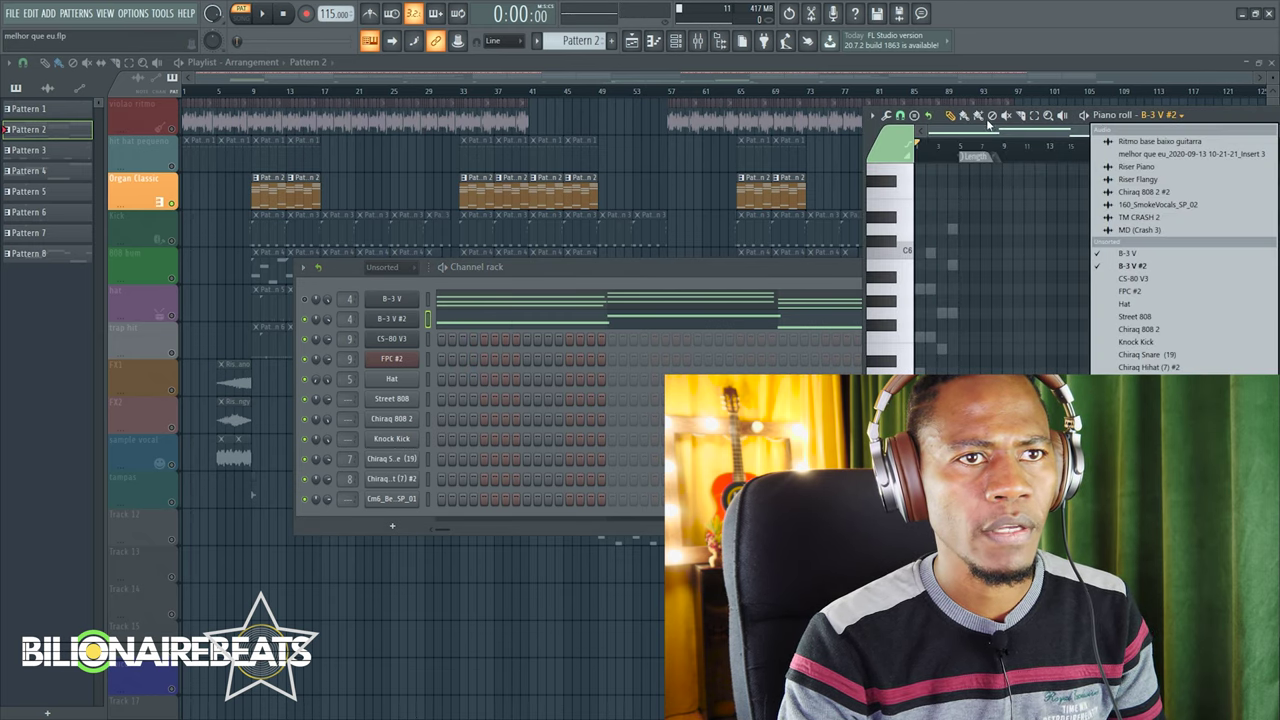
left_click_drag(1147, 115, 772, 107)
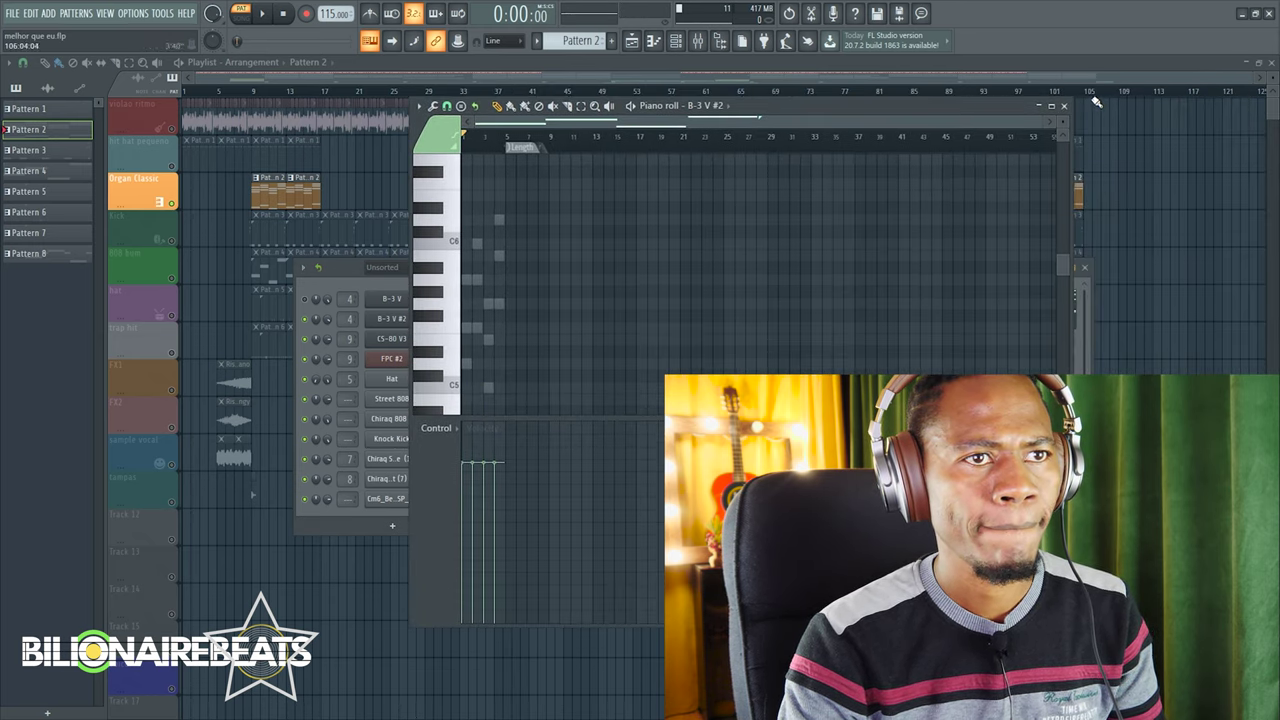
left_click(1051, 106)
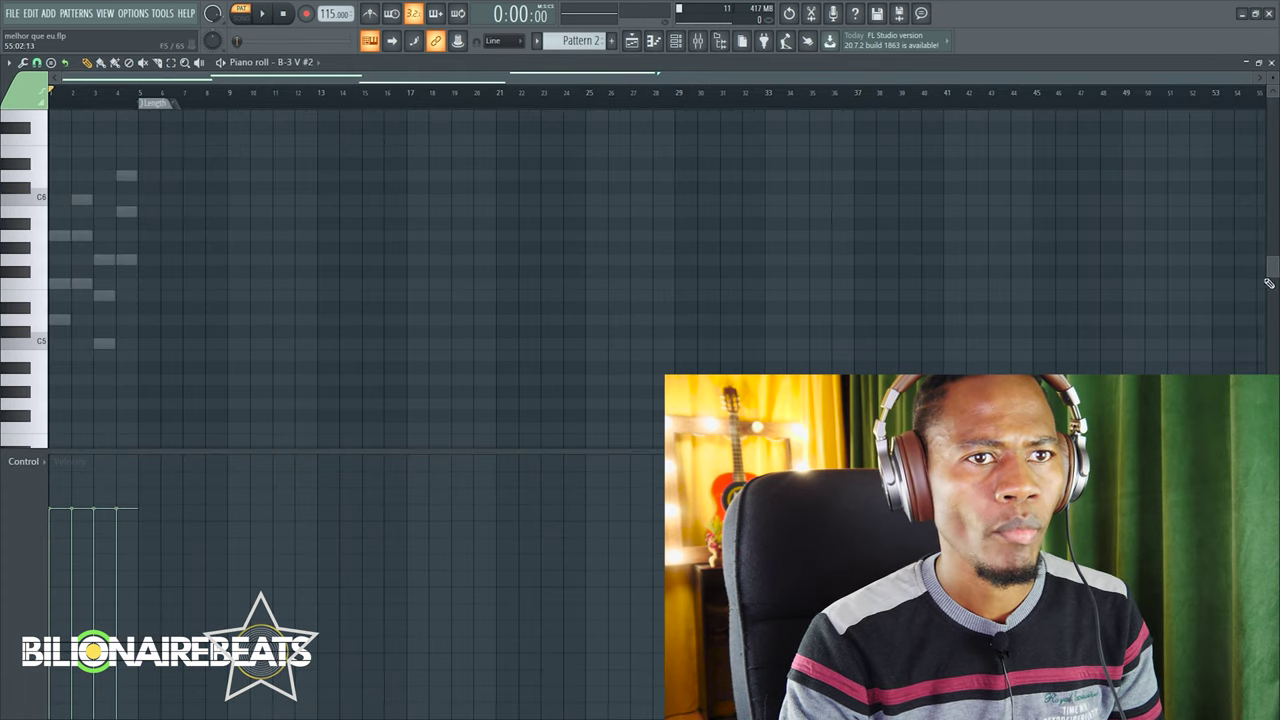
scroll(1269, 283, "down", 15)
scroll(1269, 283, "up", 9)
key("space")
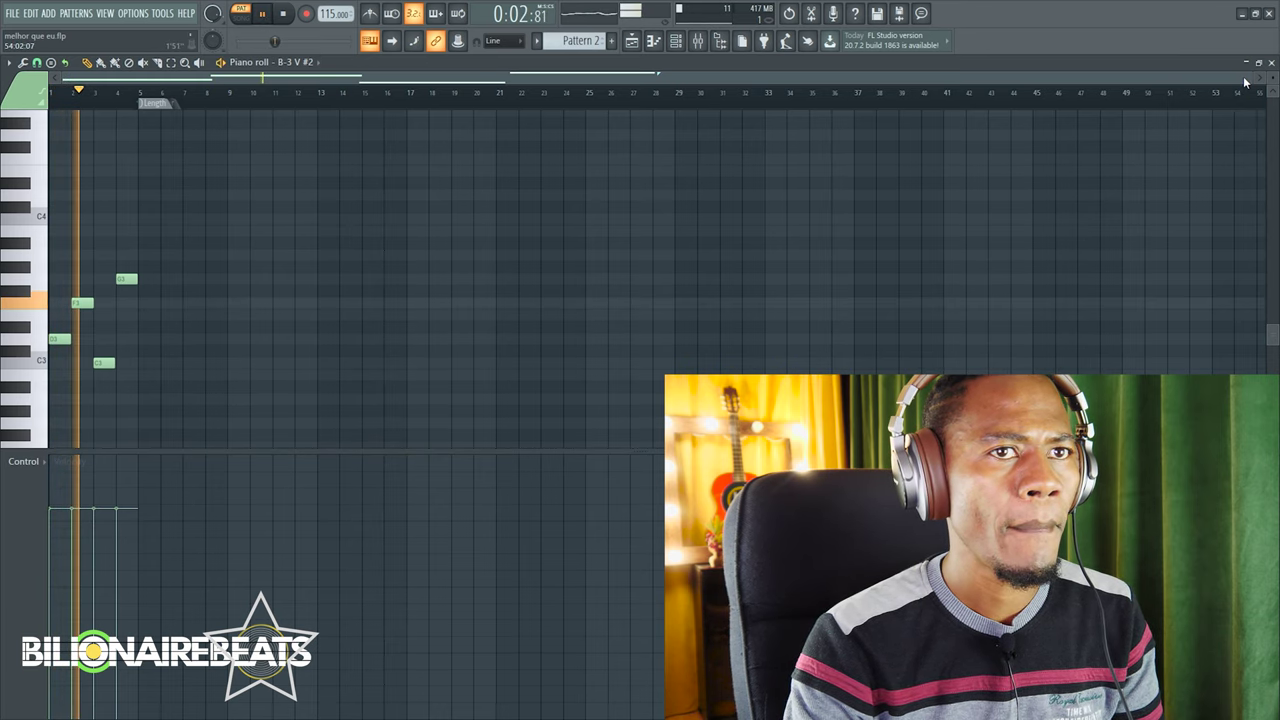
scroll(1245, 82, "up", 5)
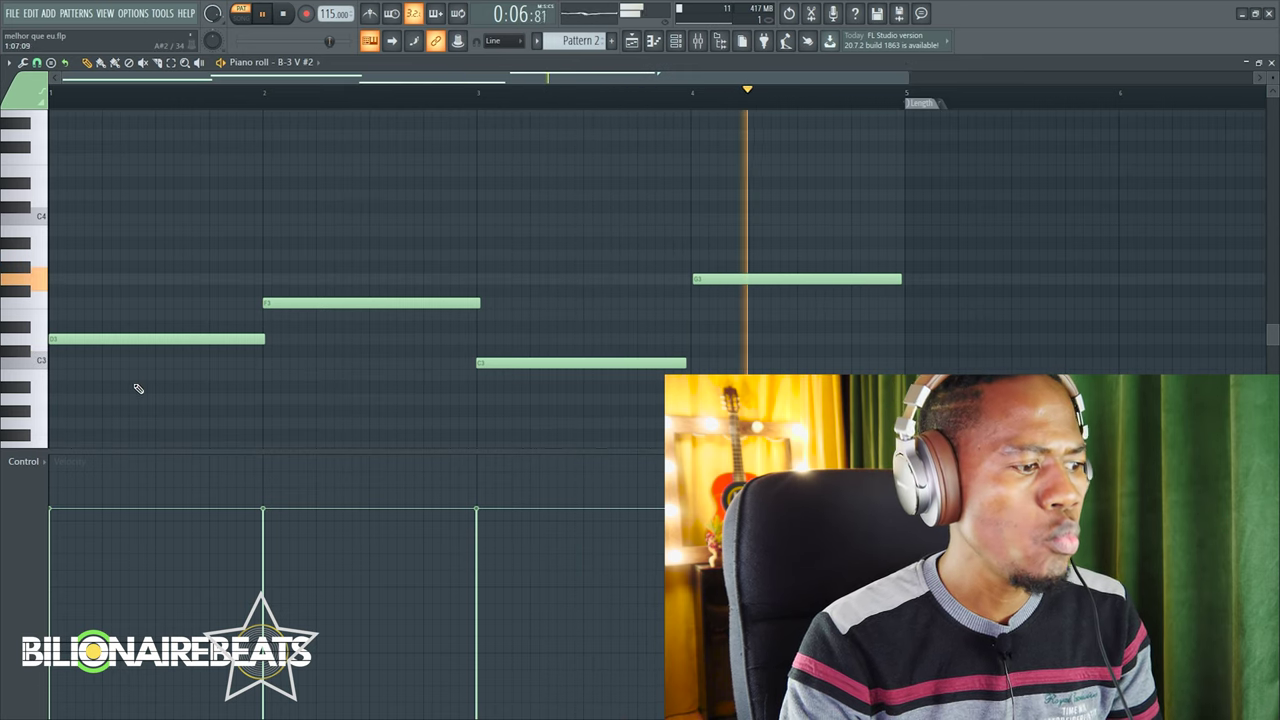
key("space")
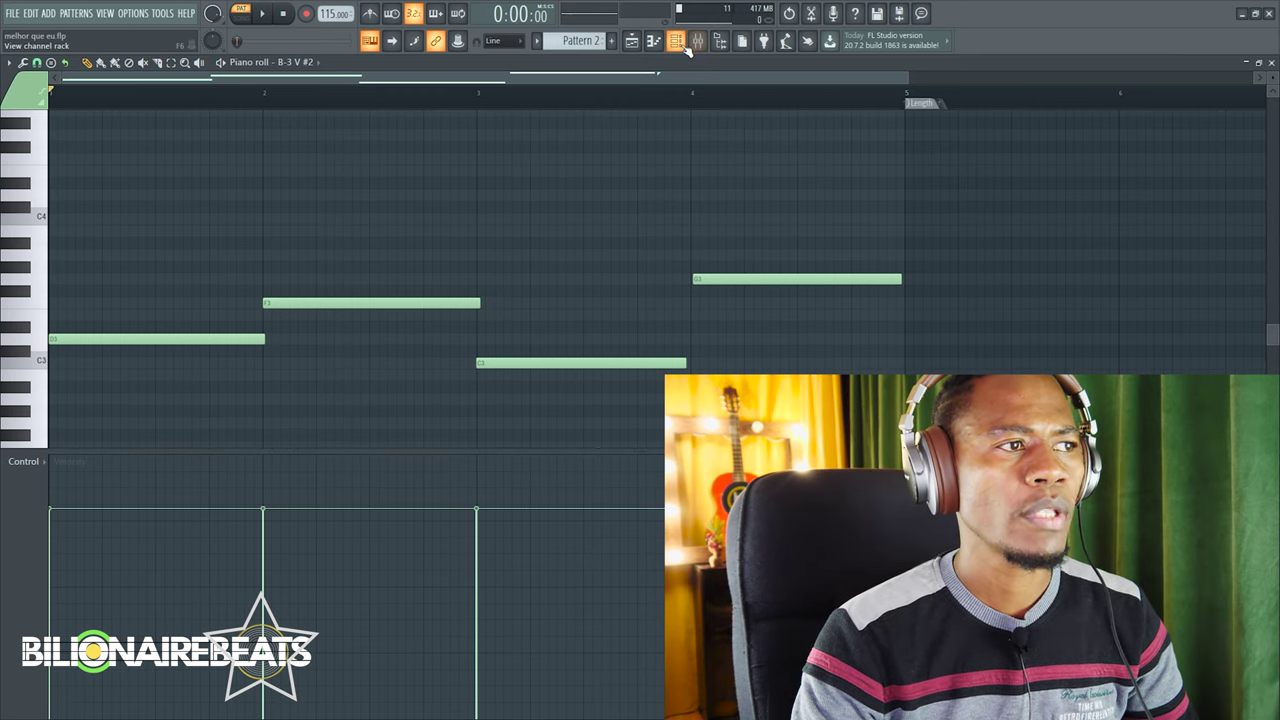
Return to the playlist and channel rack, review the B-3 V chord notes and close the piano roll
left_click(634, 42)
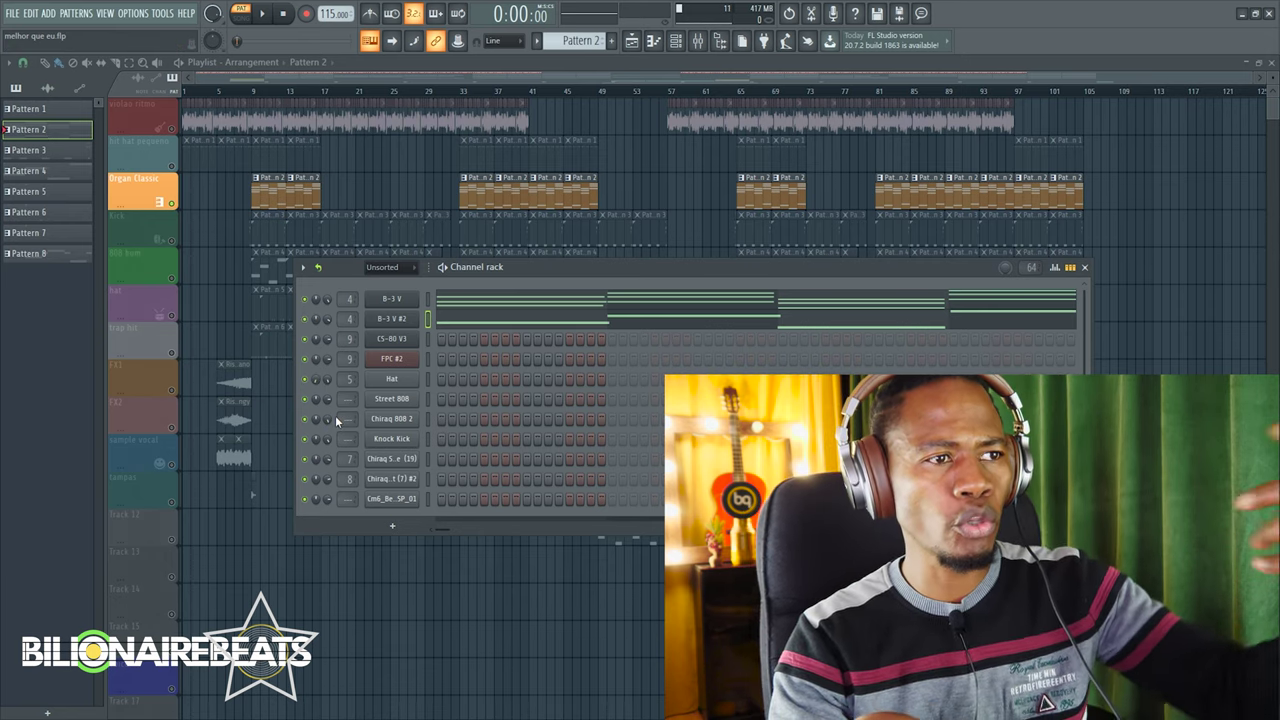
left_click(510, 304)
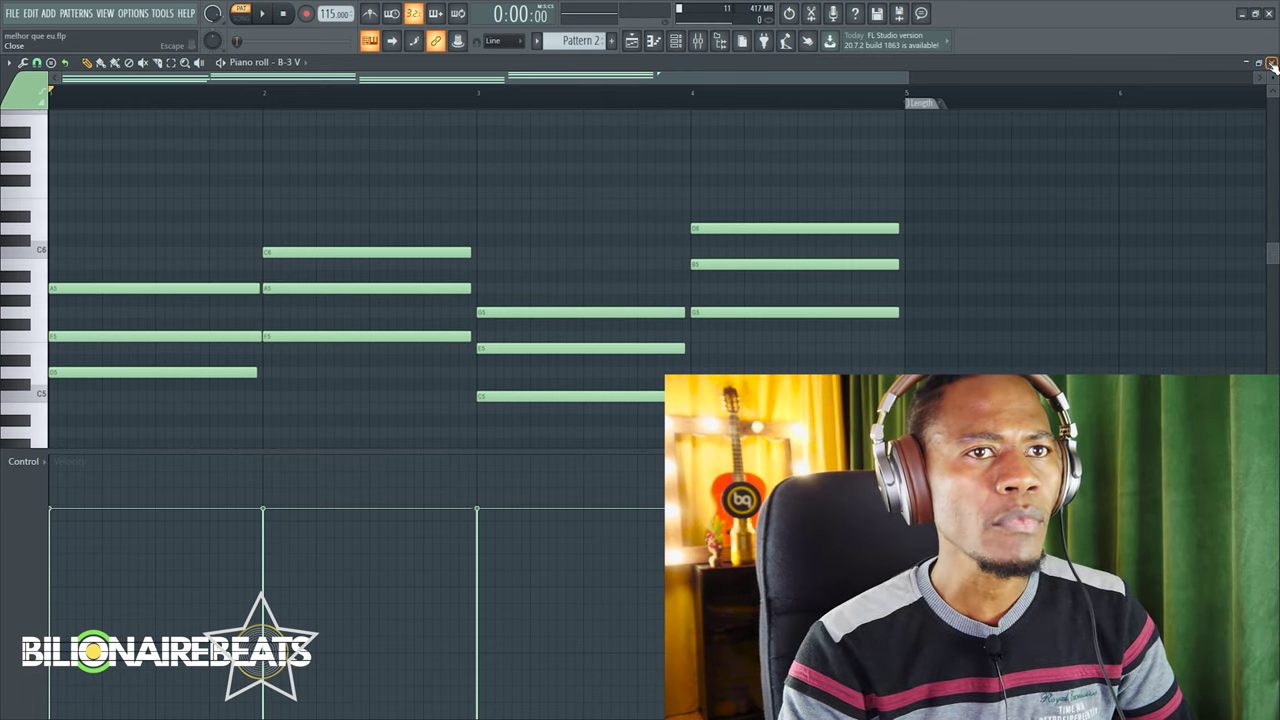
left_click(1271, 62)
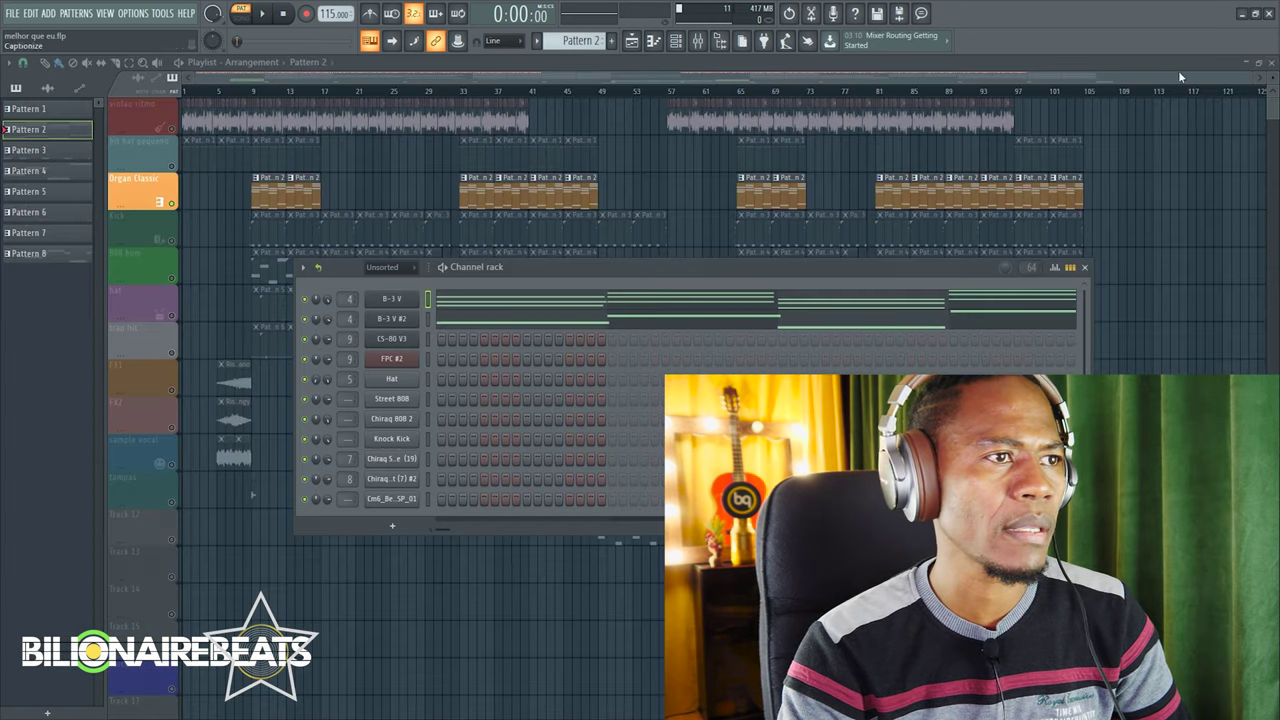
Audition Pattern 2 with the channel rack showing, and unmute the Kick track in the playlist
key("space")
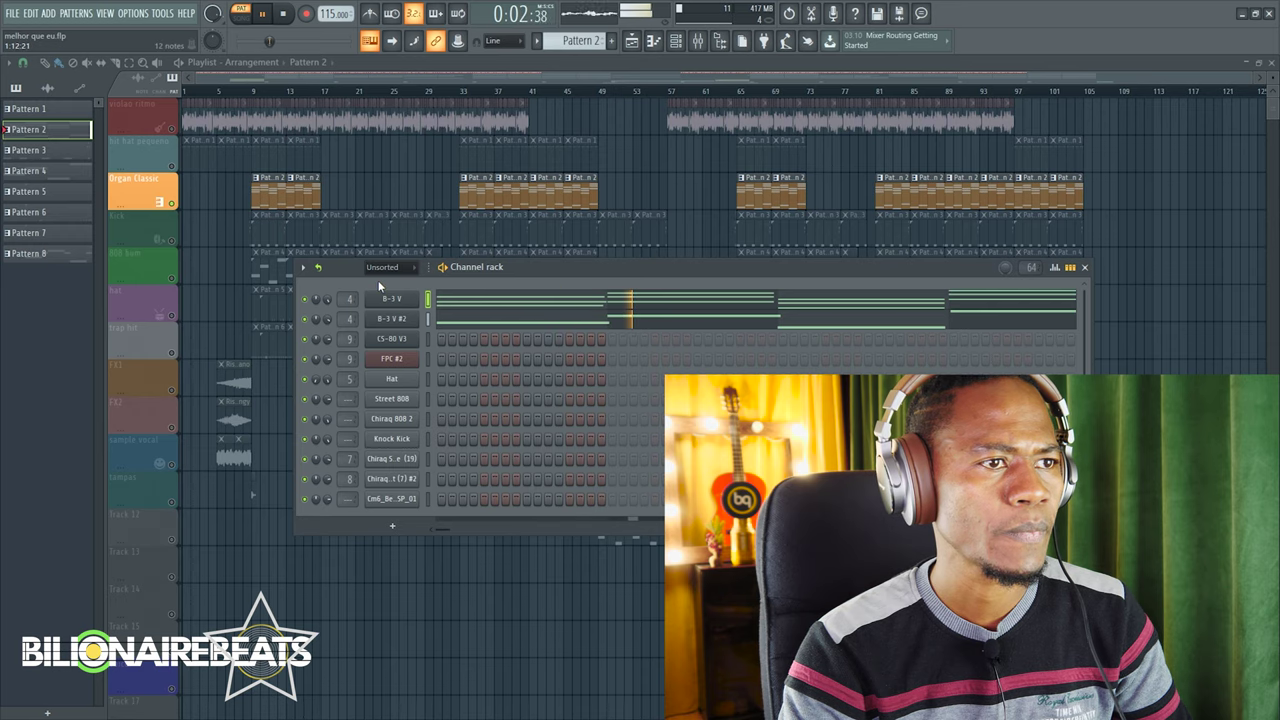
key("space")
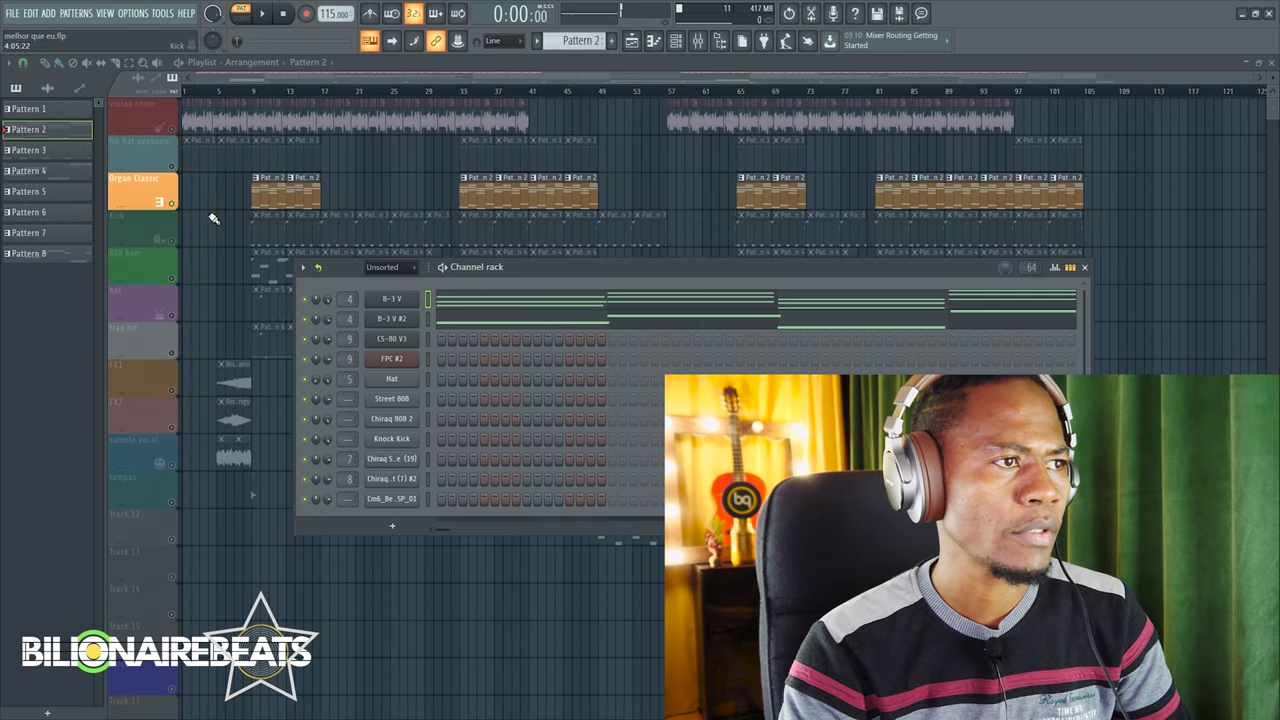
left_click(172, 242)
Open the Kick track's Pattern 3 in the piano roll with the channel rack over it and play the pattern
key("F6")
double_click(263, 229)
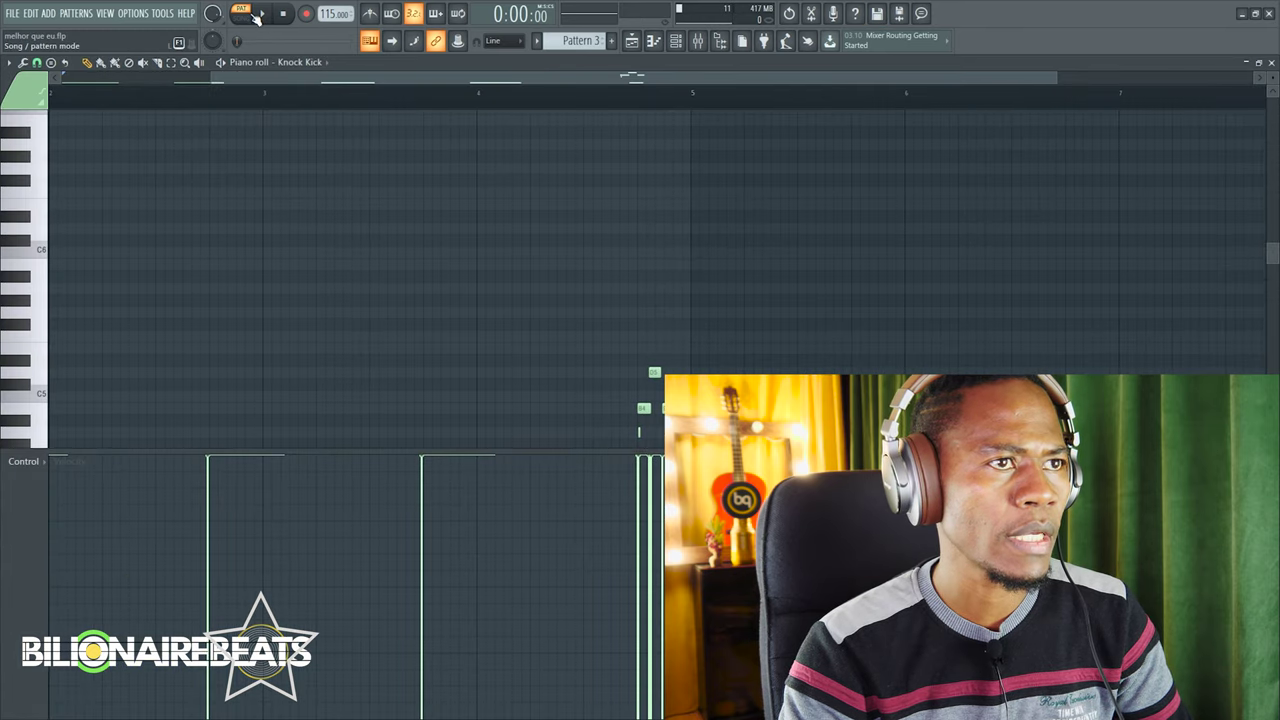
left_click(1272, 62)
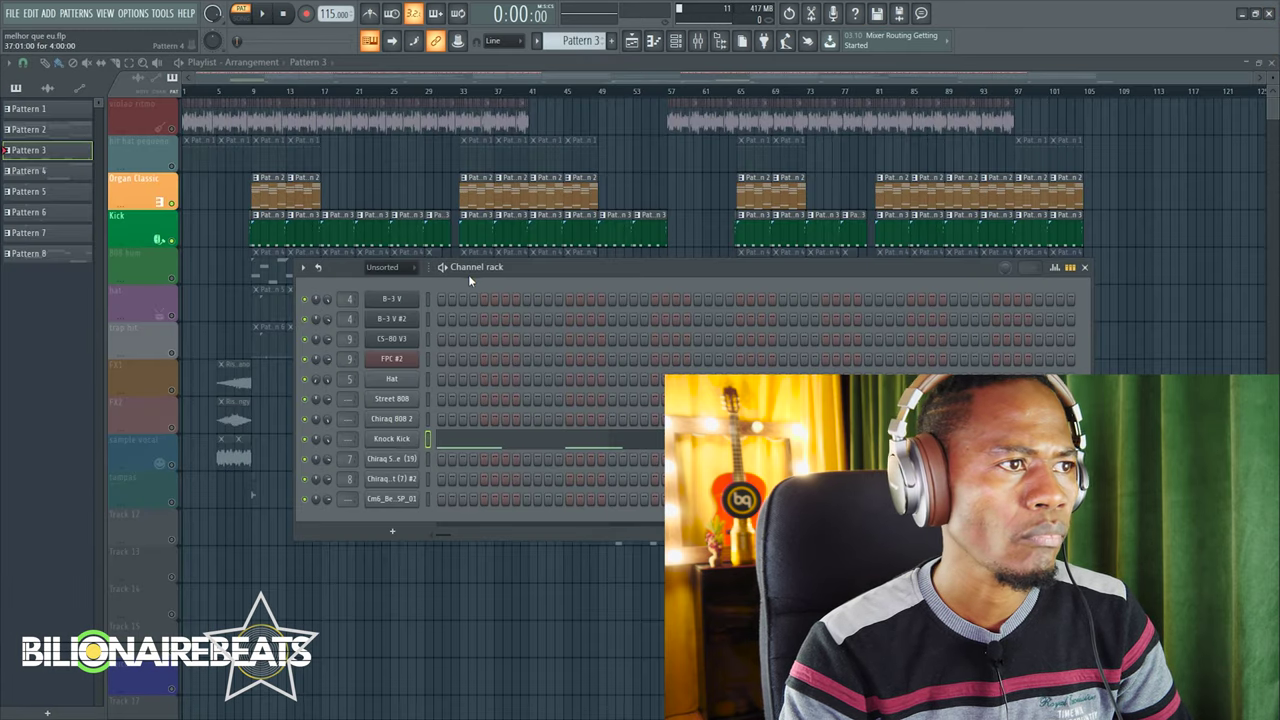
double_click(263, 229)
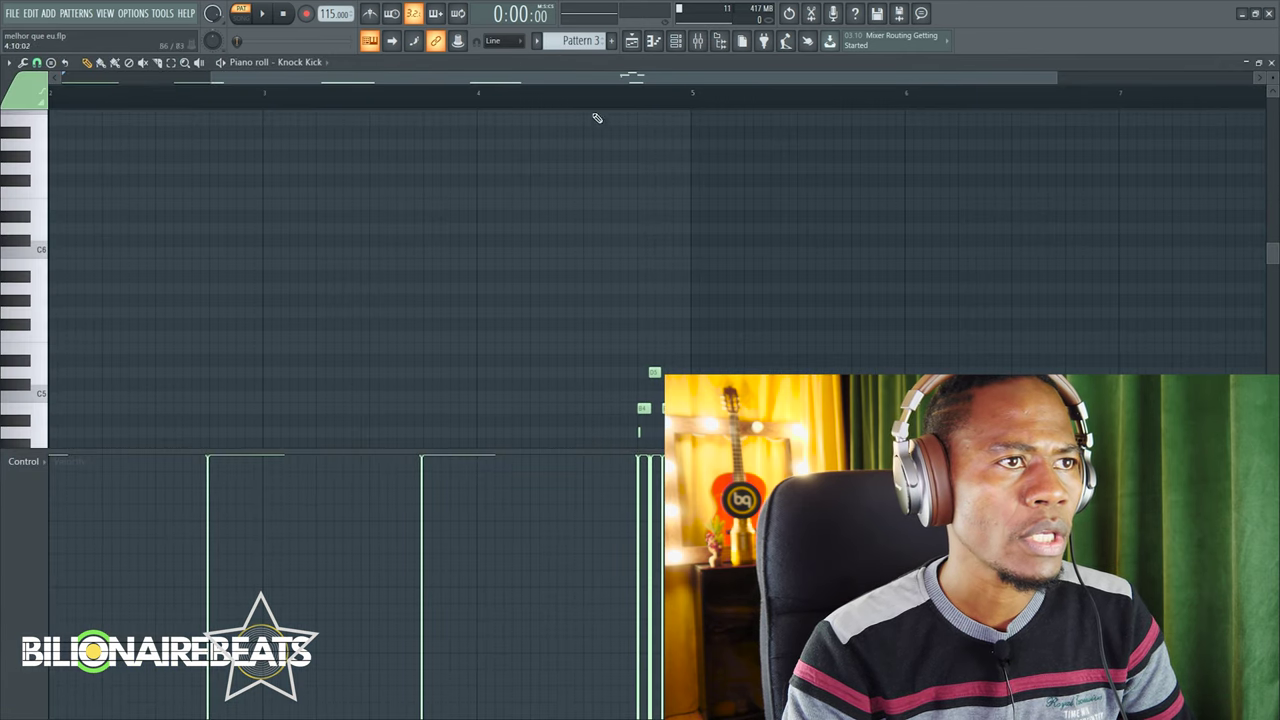
left_click(676, 40)
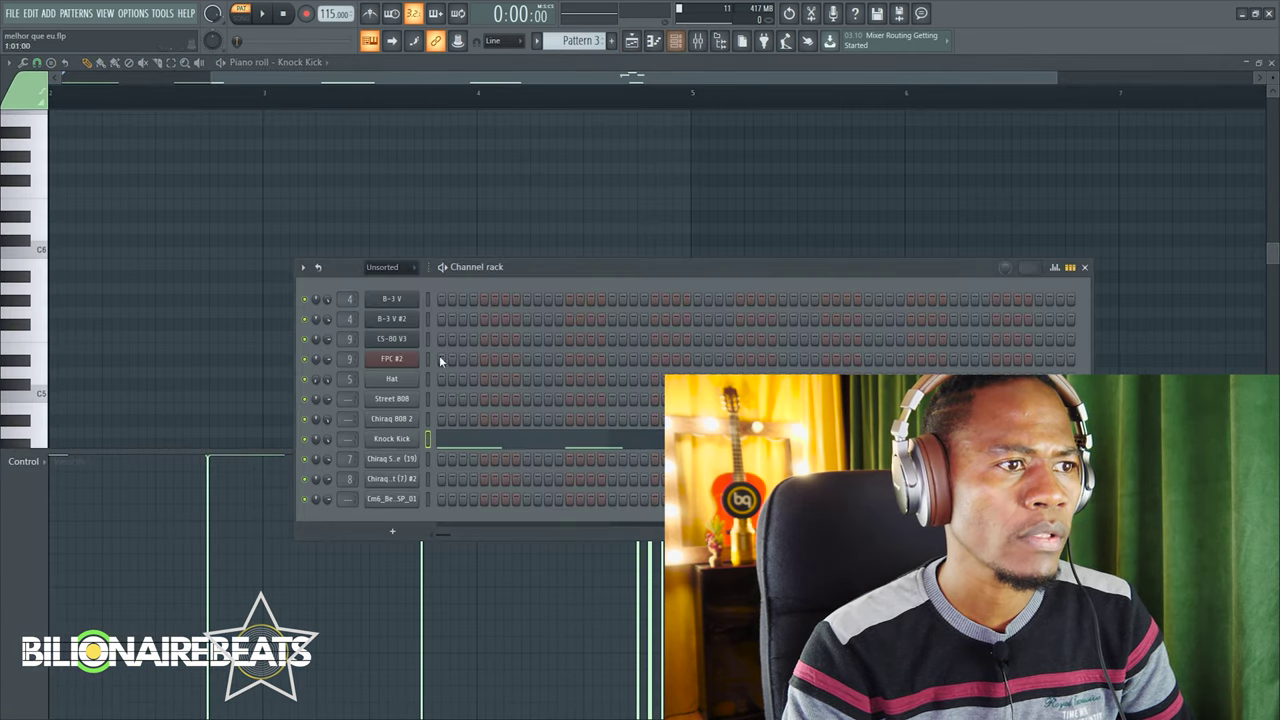
key("space")
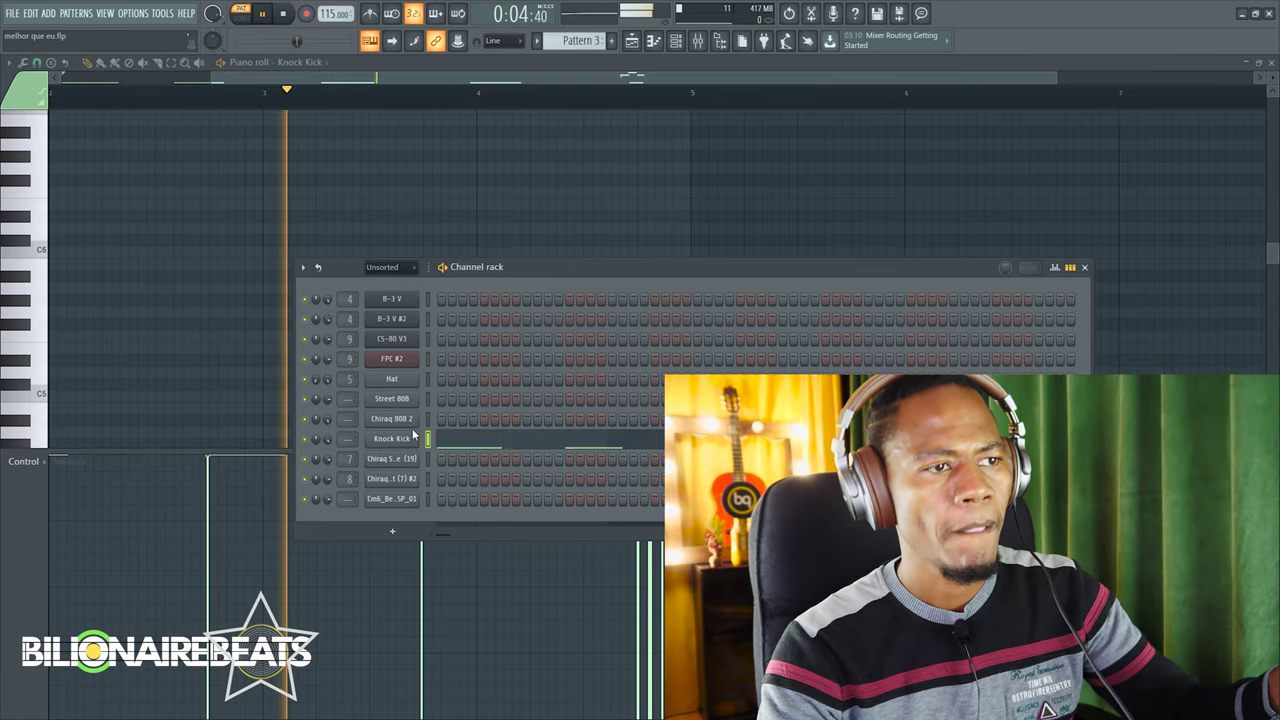
Examine the Knock Kick notes around C4 during playback, stop it and return to the playlist with the channel rack closed
key("F5")
key("F7")
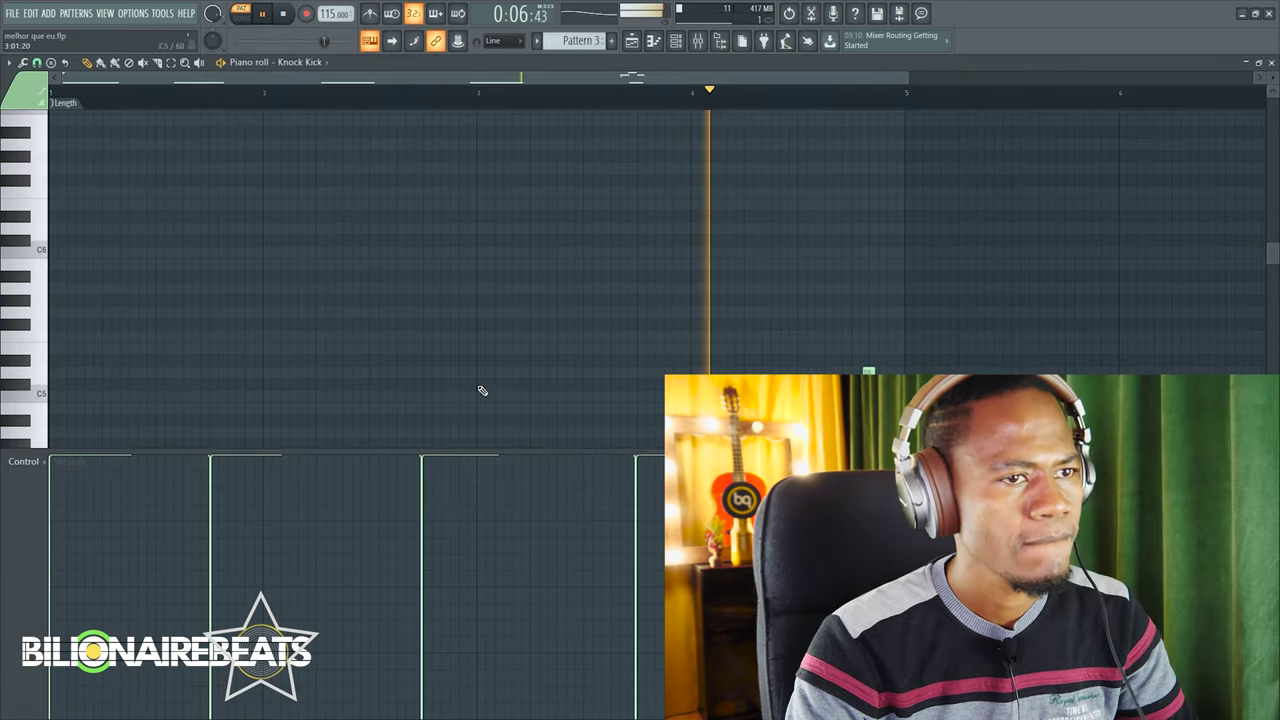
scroll(650, 250, "down", 6)
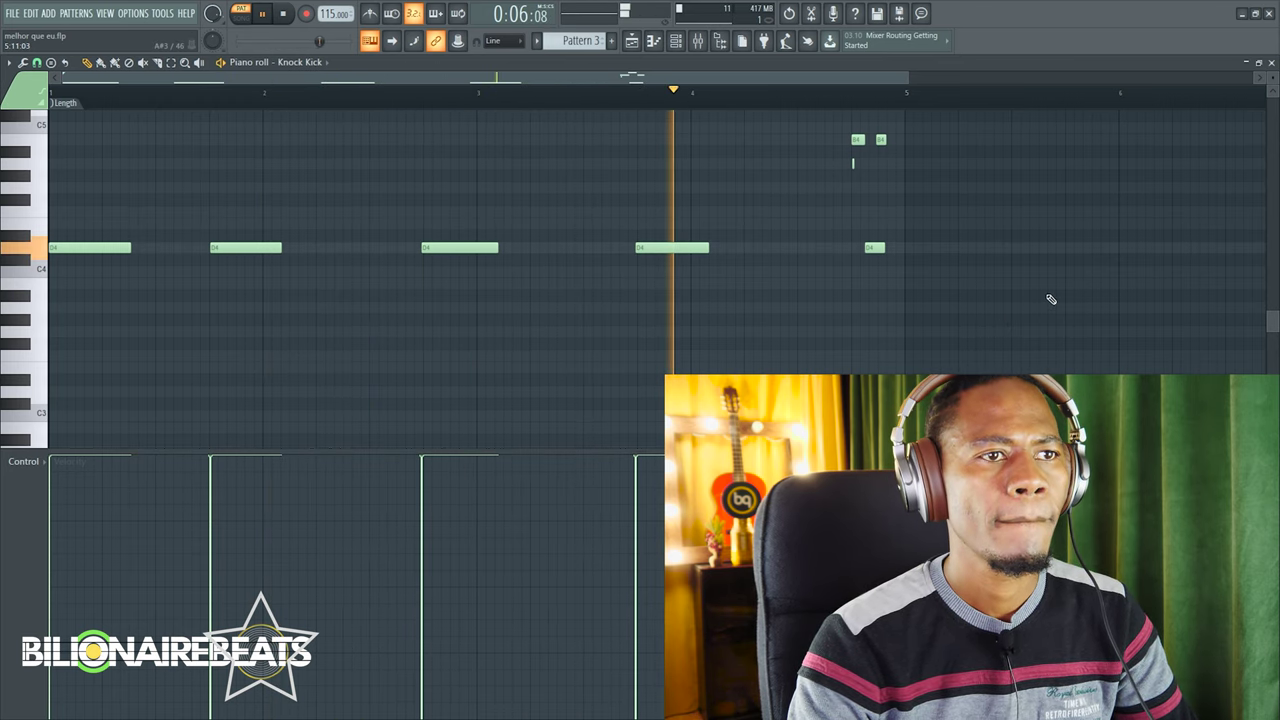
left_click(1271, 62)
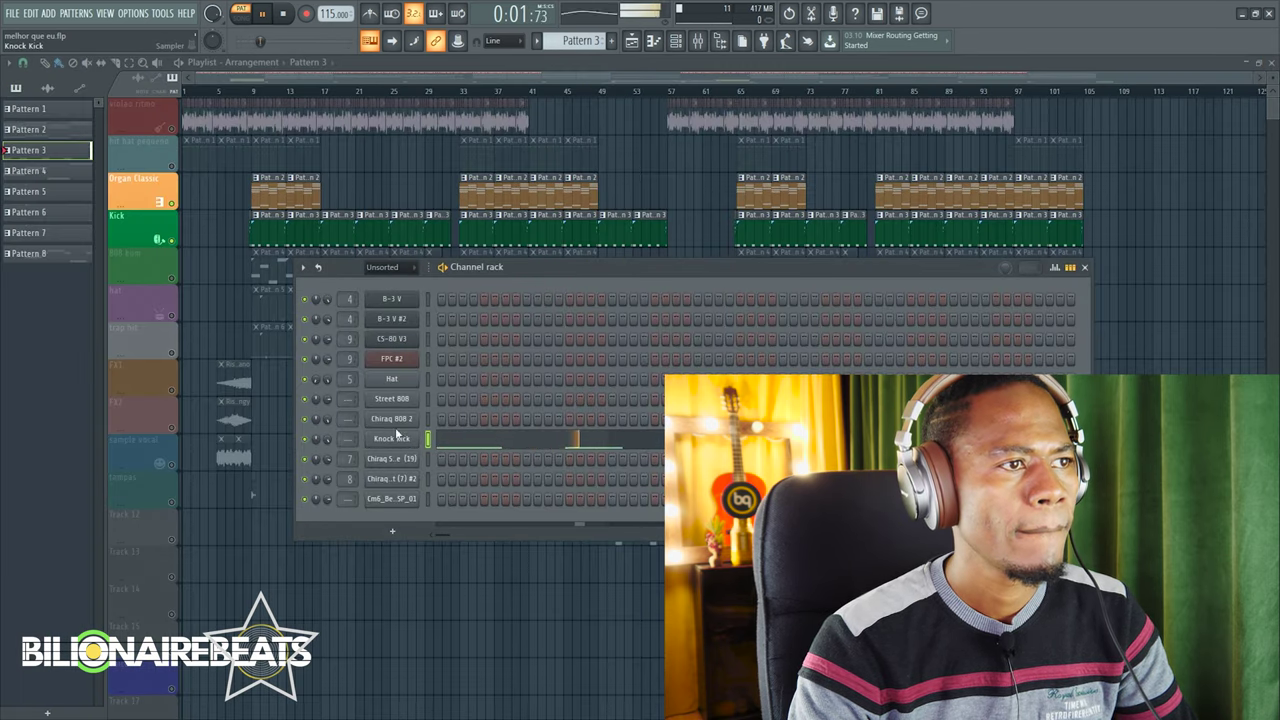
key("space")
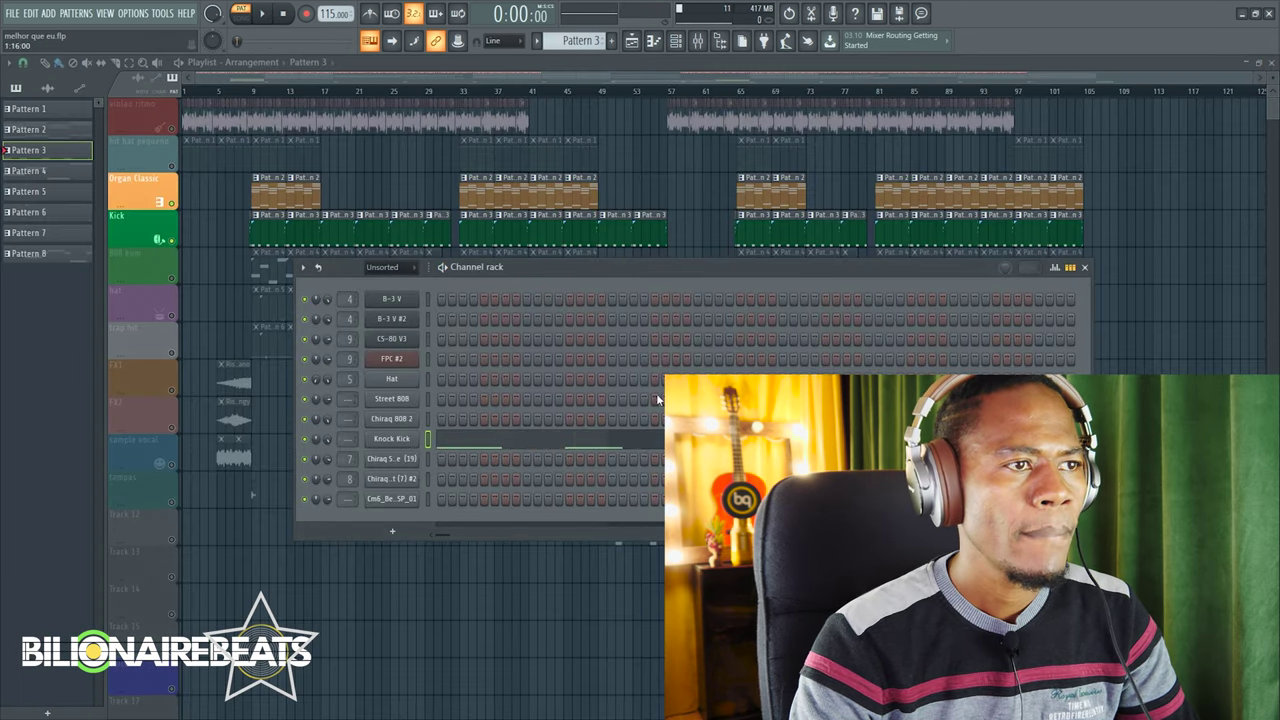
left_click(1087, 269)
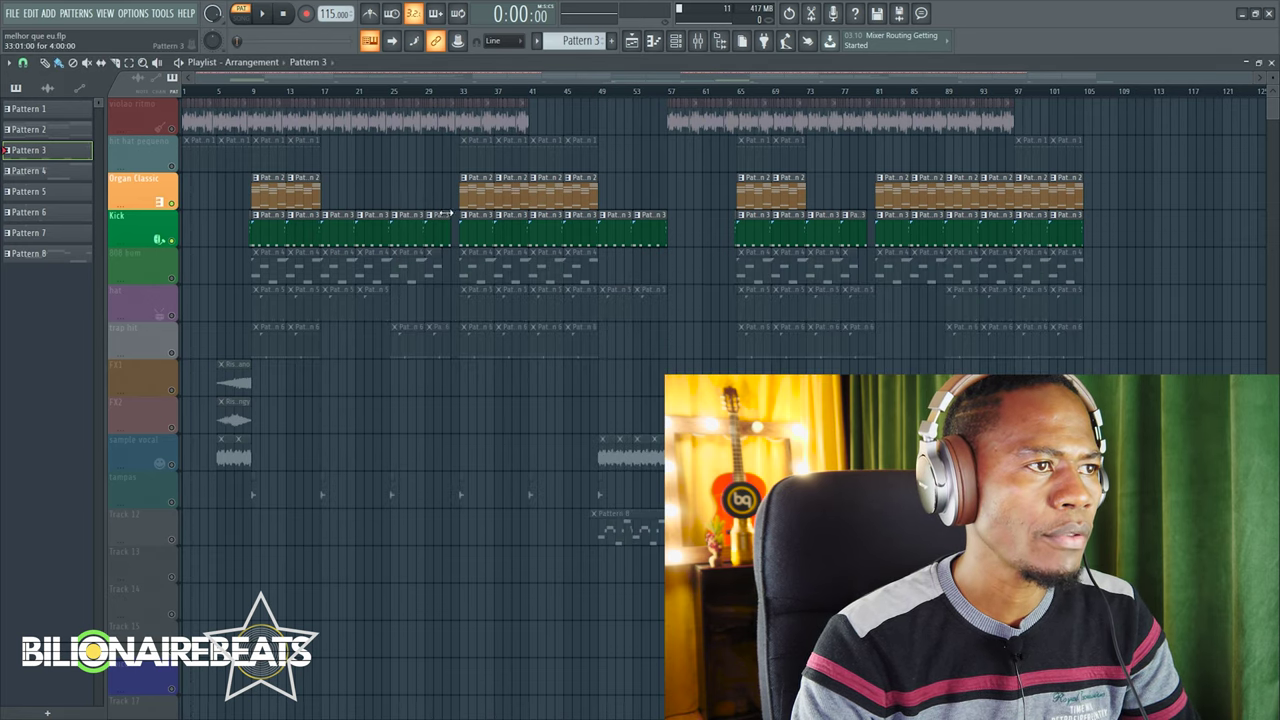
Open the Organ Classic track's Pattern 2 and view the B-3 V instrument with its Organ Classic preset from the channel rack
double_click(278, 186)
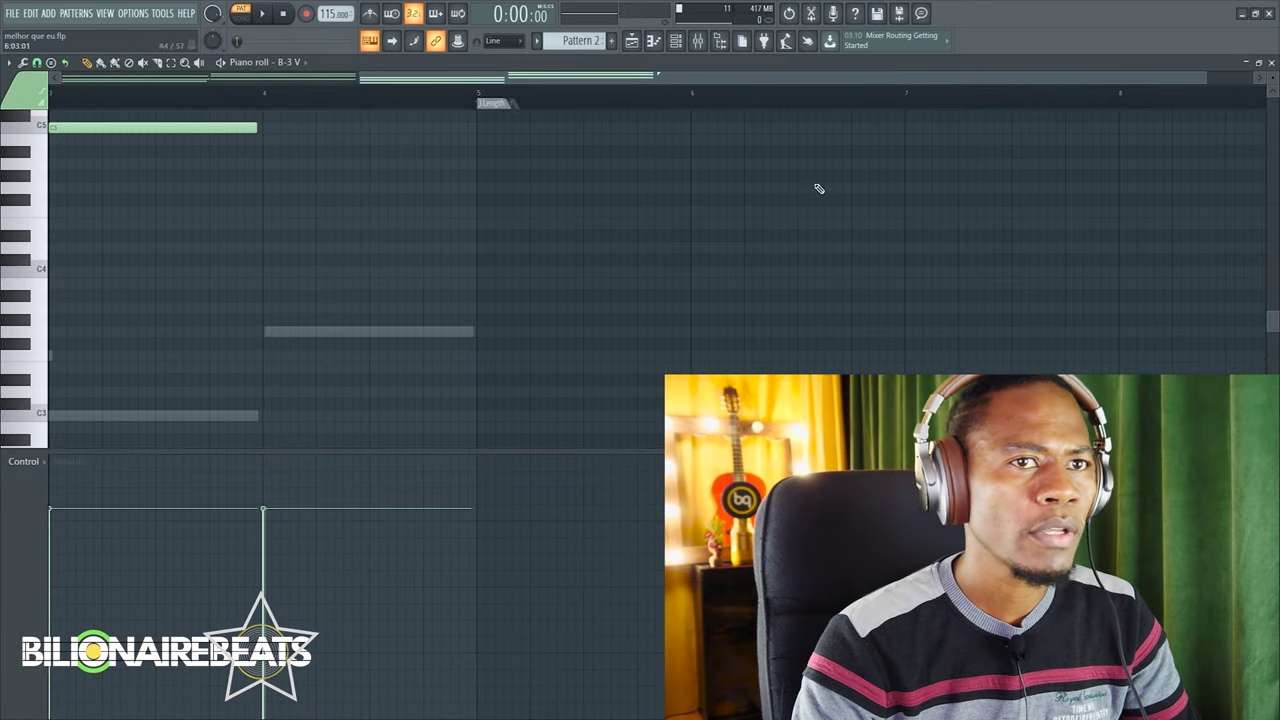
left_click_drag(1277, 314, 1276, 78)
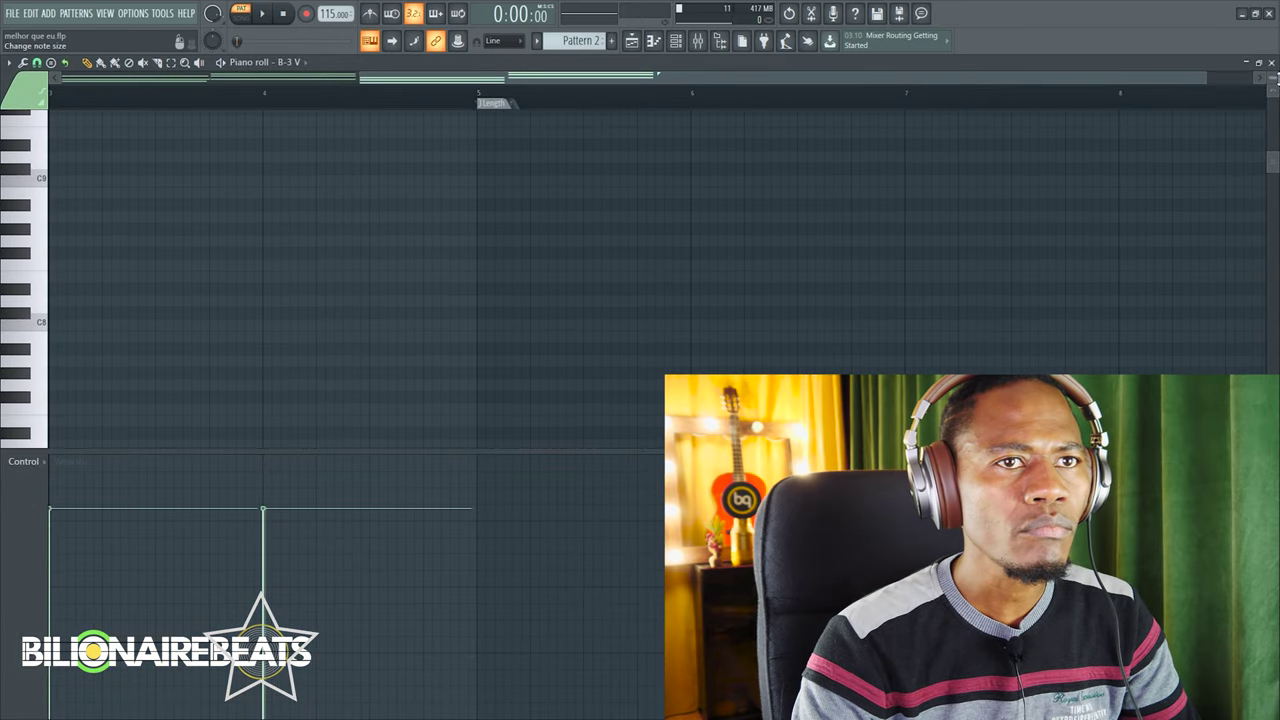
left_click(1272, 62)
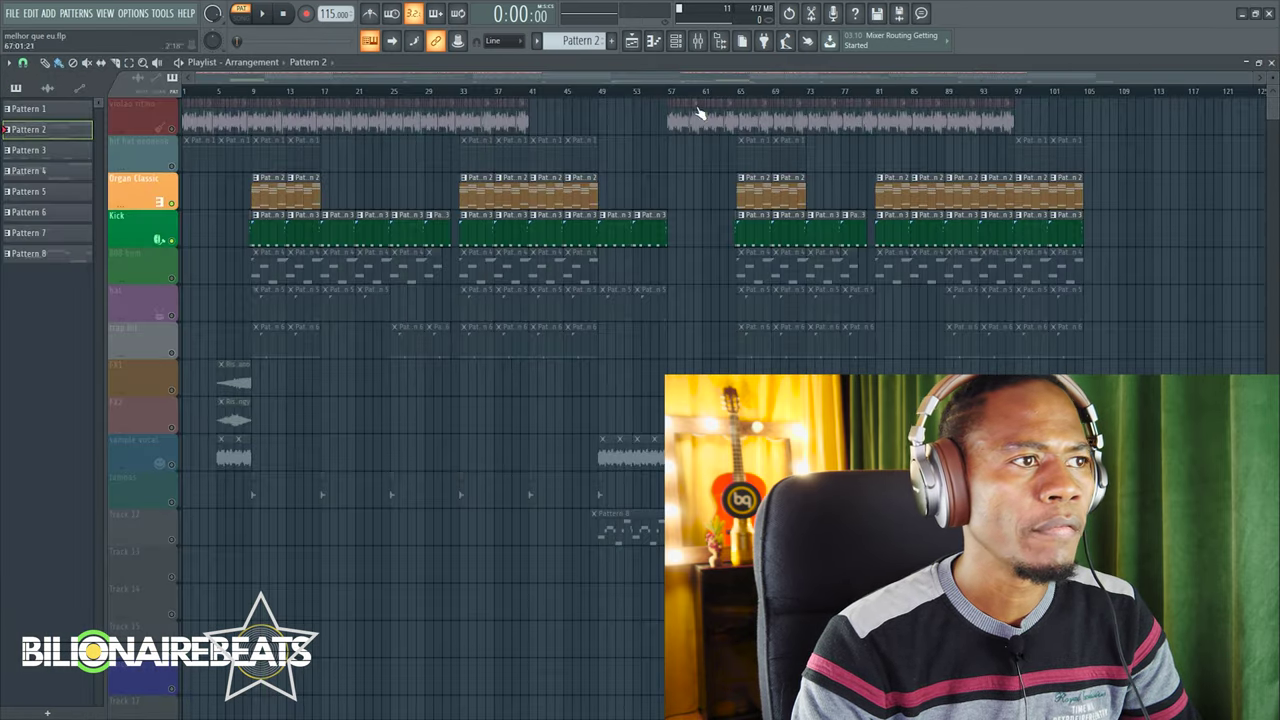
double_click(273, 189)
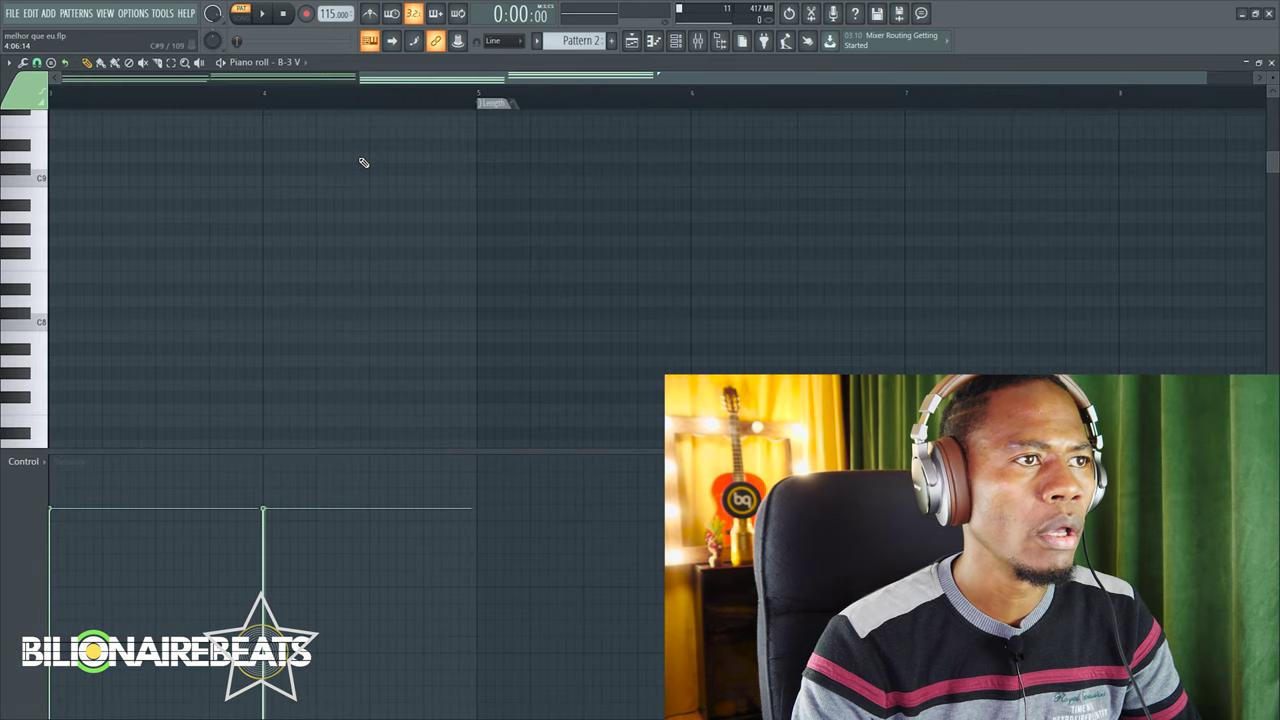
left_click(686, 44)
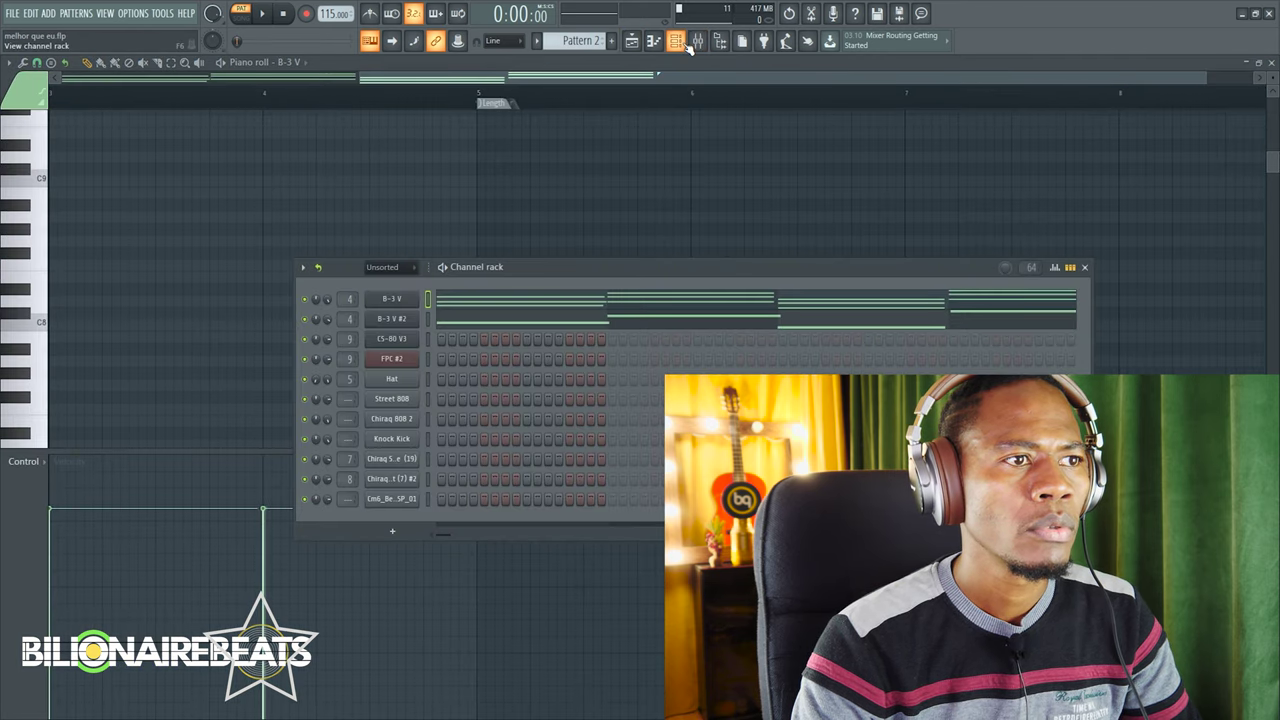
left_click(391, 300)
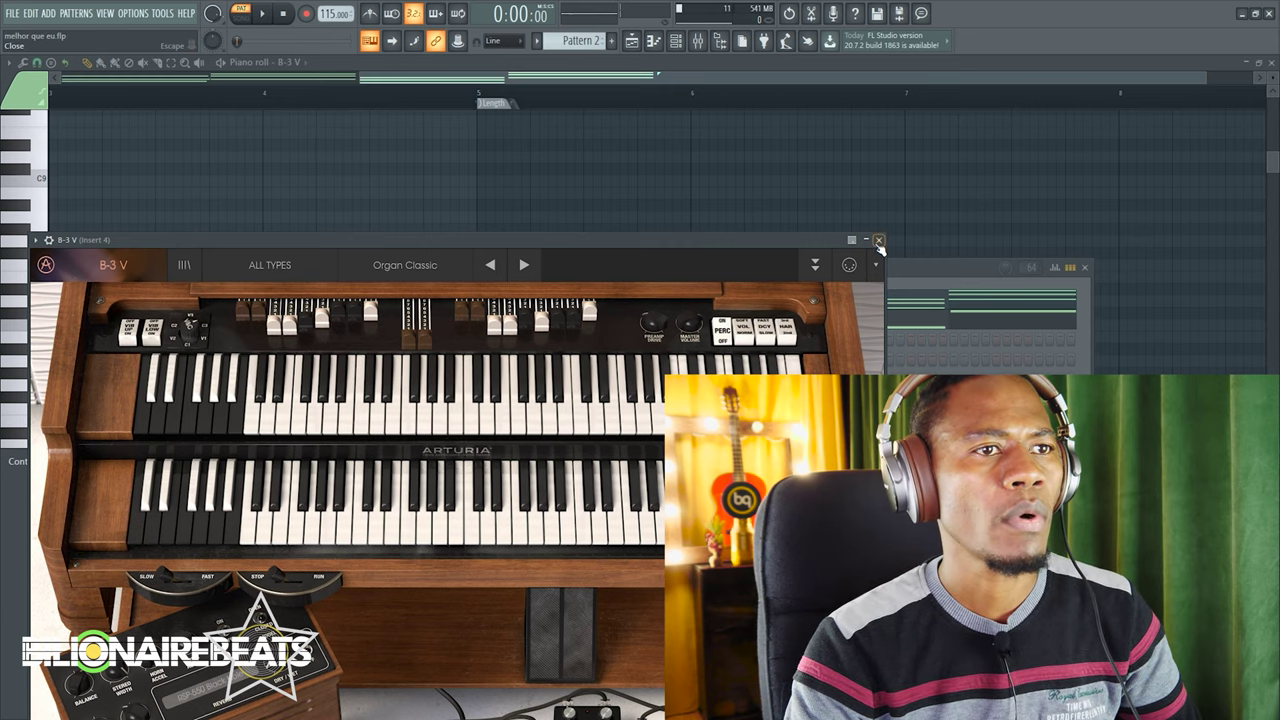
left_click(879, 242)
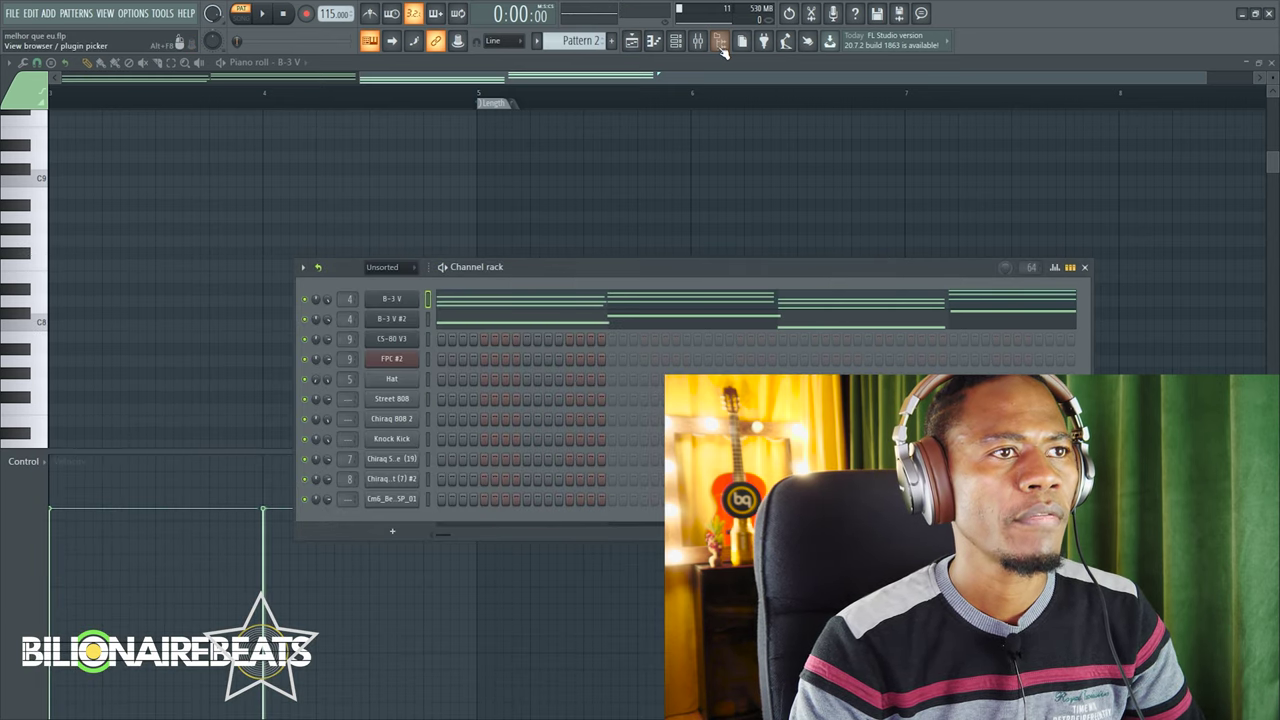
Review the effect slots on mixer Insert 4, used by B-3 V, and close the mixer
left_click(702, 44)
left_click(1078, 150)
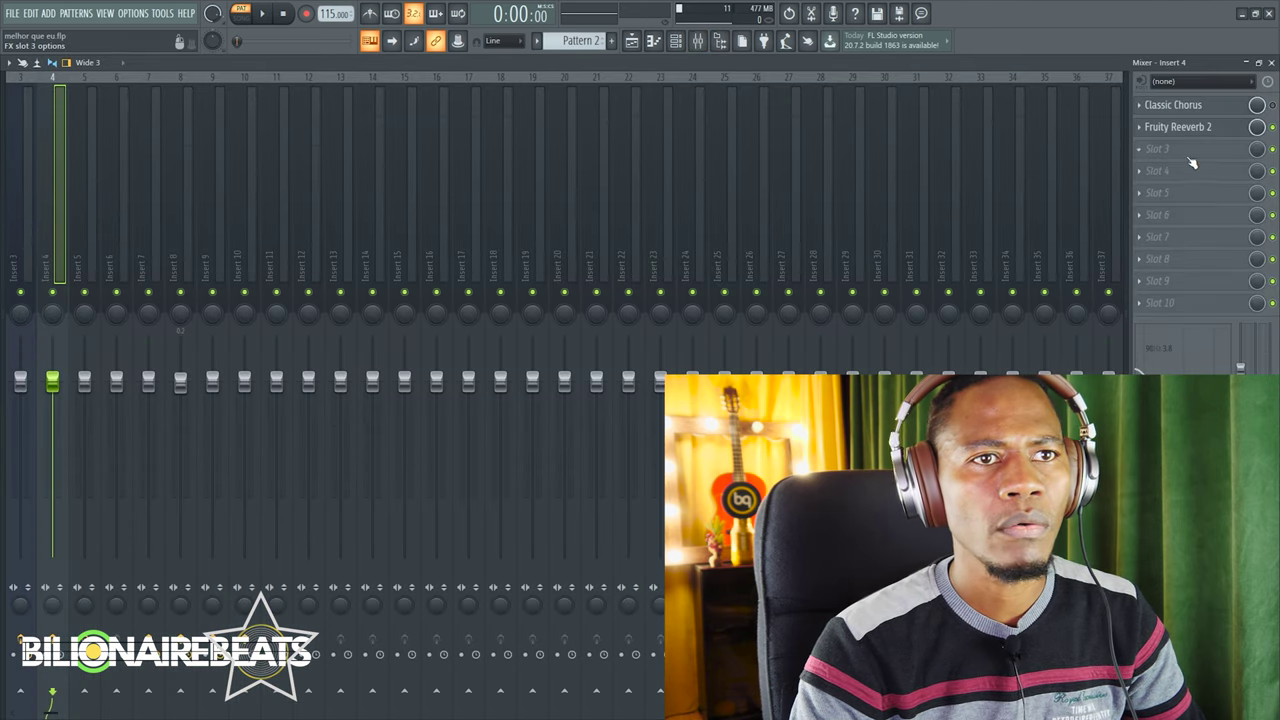
left_click(1271, 62)
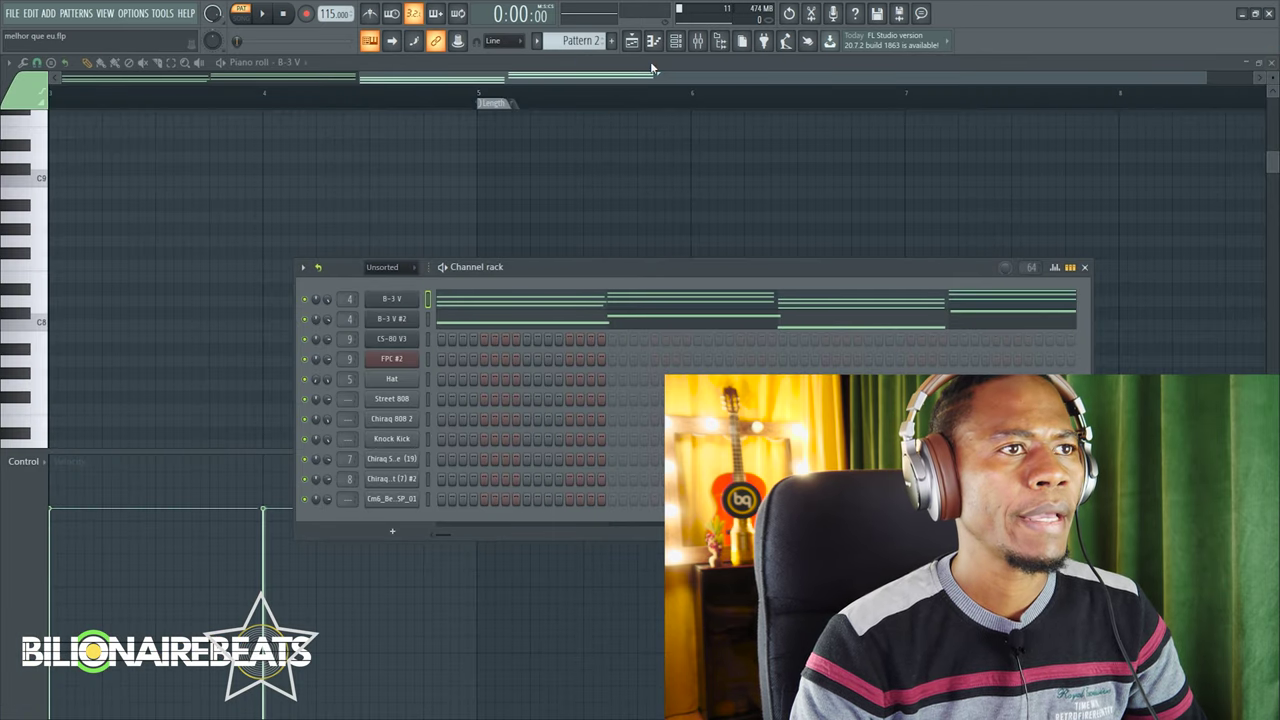
left_click(677, 44)
left_click(700, 44)
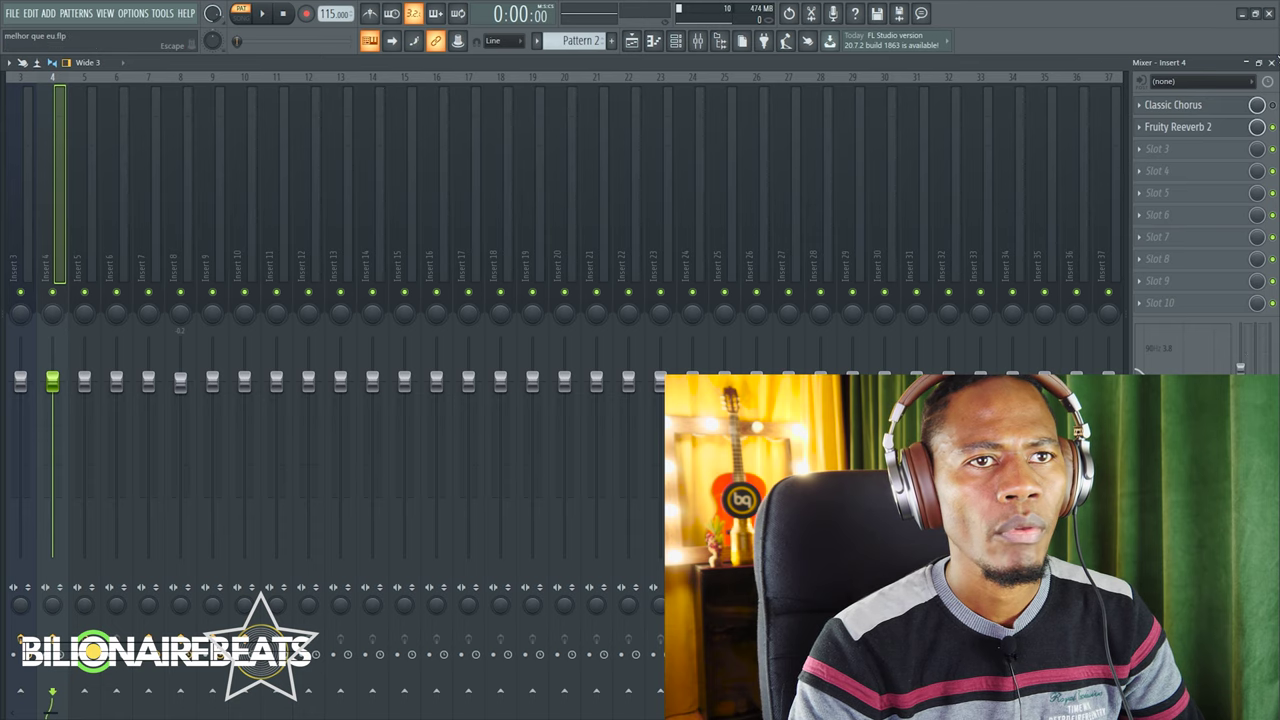
left_click(1271, 62)
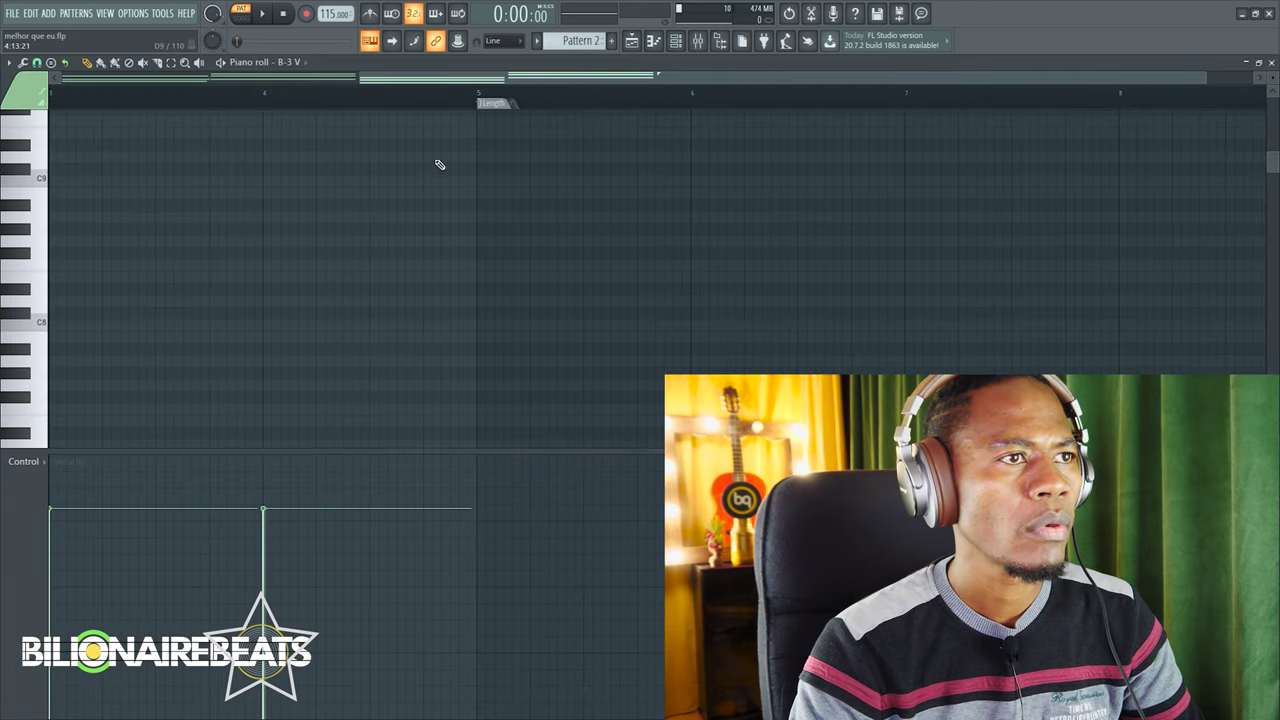
Show the channel rack, piano roll and mixer views in turn and return to the playlist
left_click(673, 46)
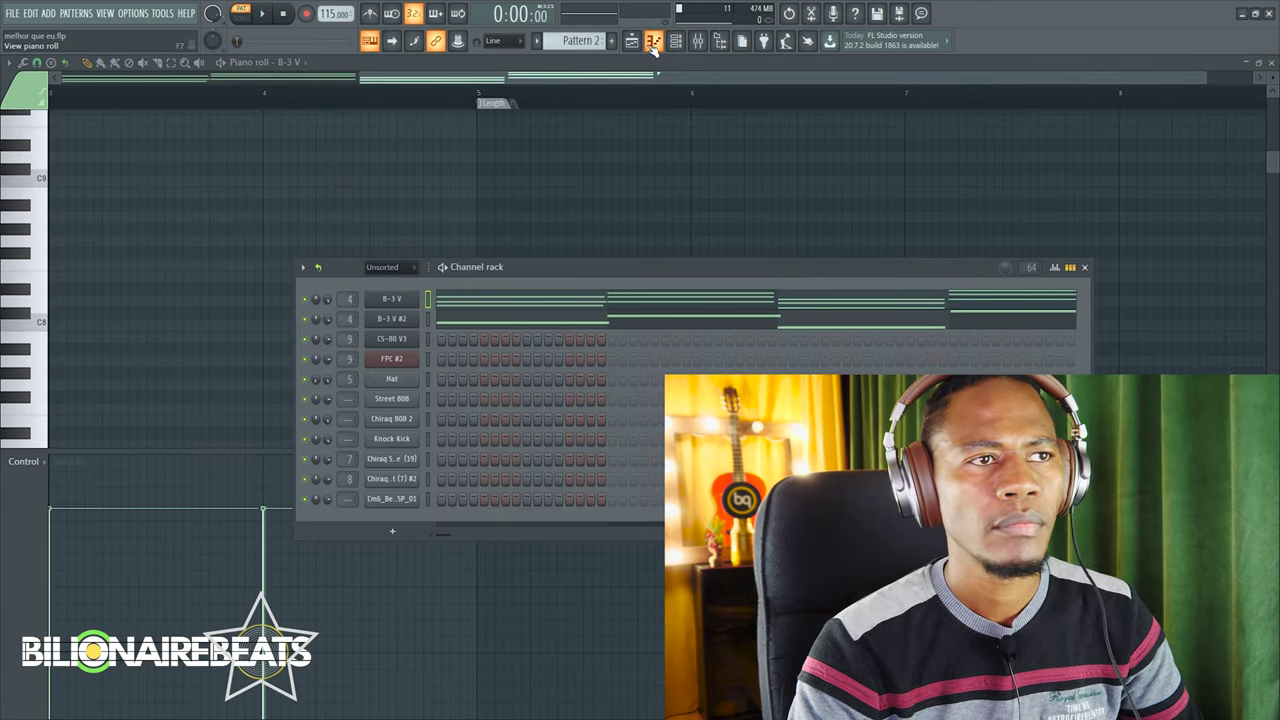
left_click(655, 48)
left_click(676, 44)
left_click(698, 44)
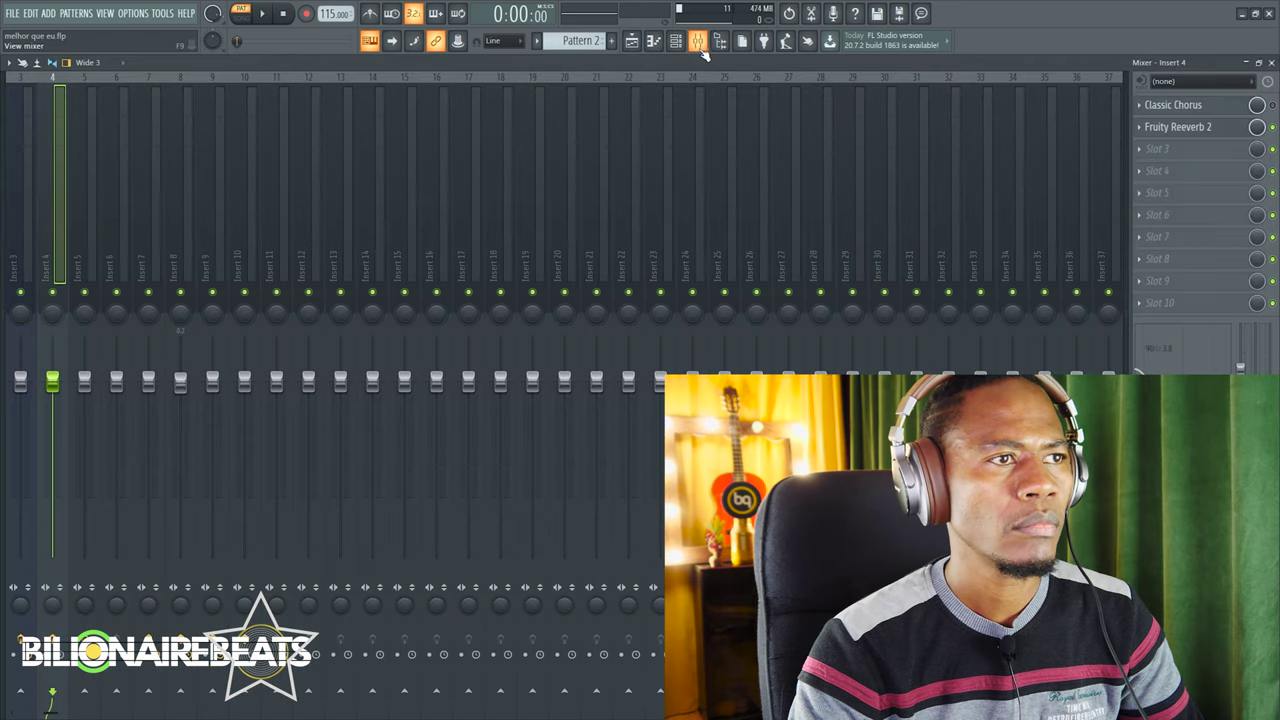
left_click(675, 42)
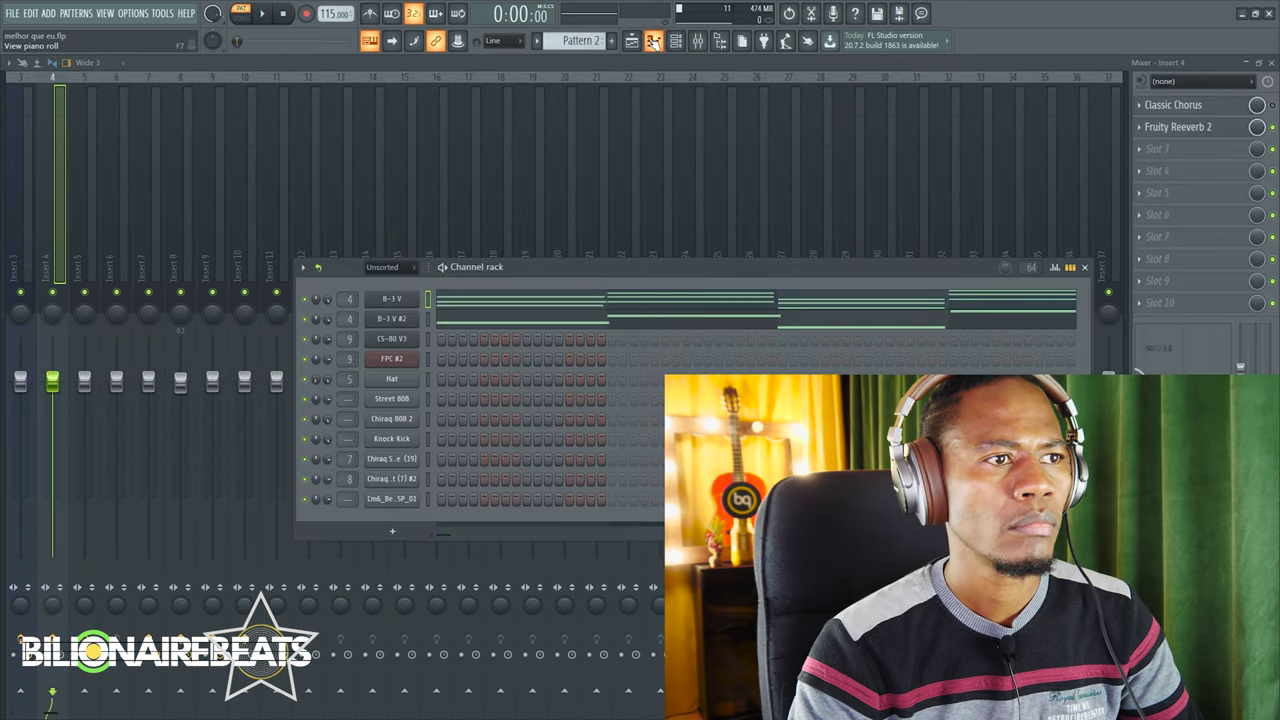
left_click(653, 40)
left_click(634, 44)
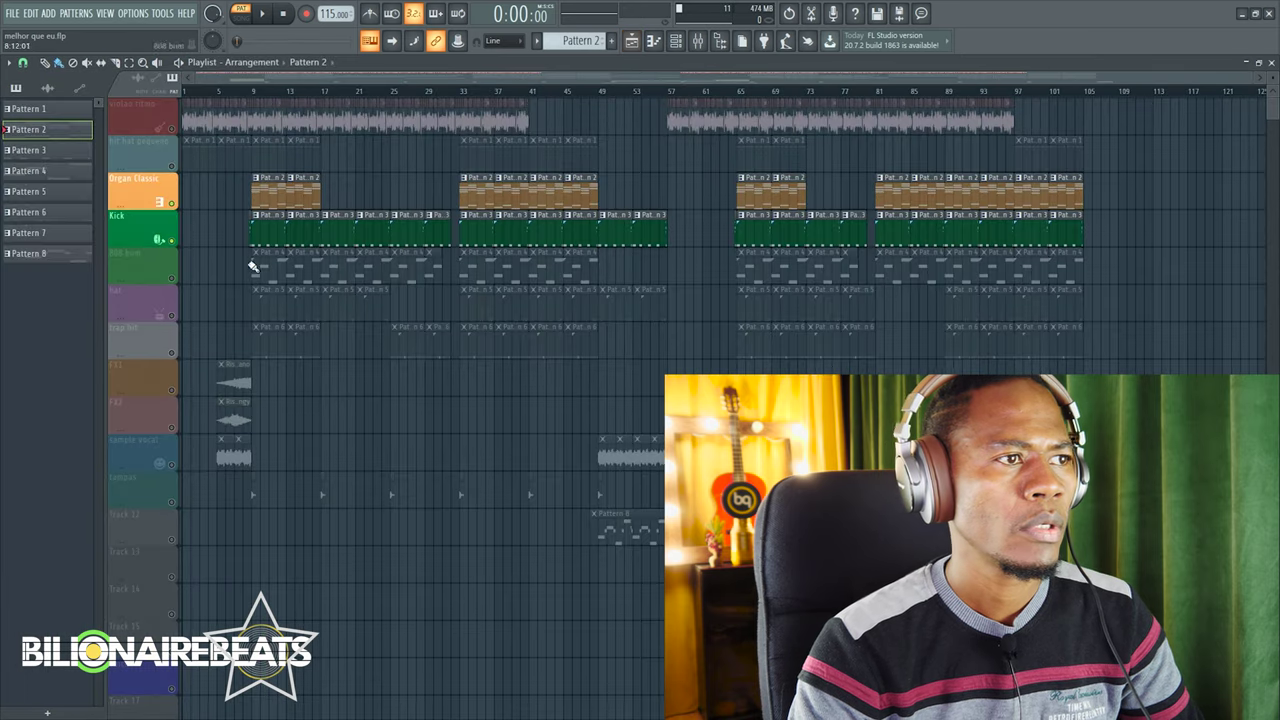
Unmute the 808 bum track, keep the Kick track active and place the playhead just before bar 9
left_click(173, 280)
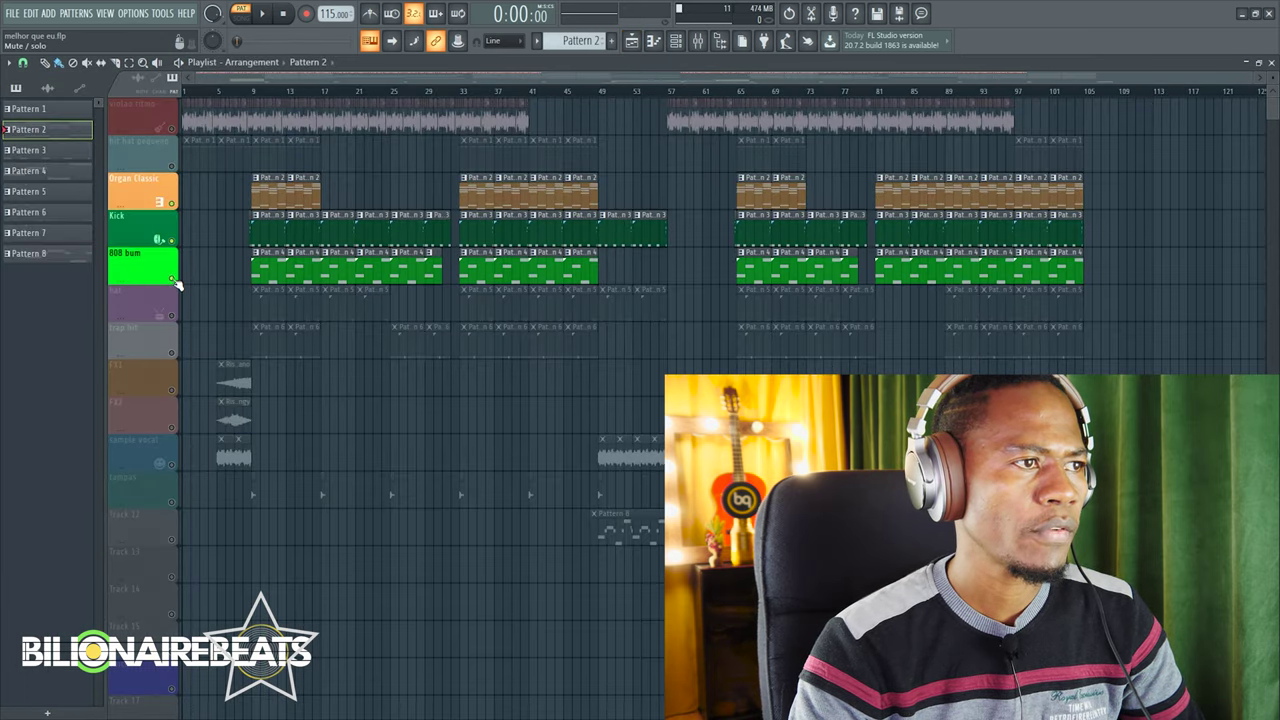
left_click(172, 243)
left_click(171, 243)
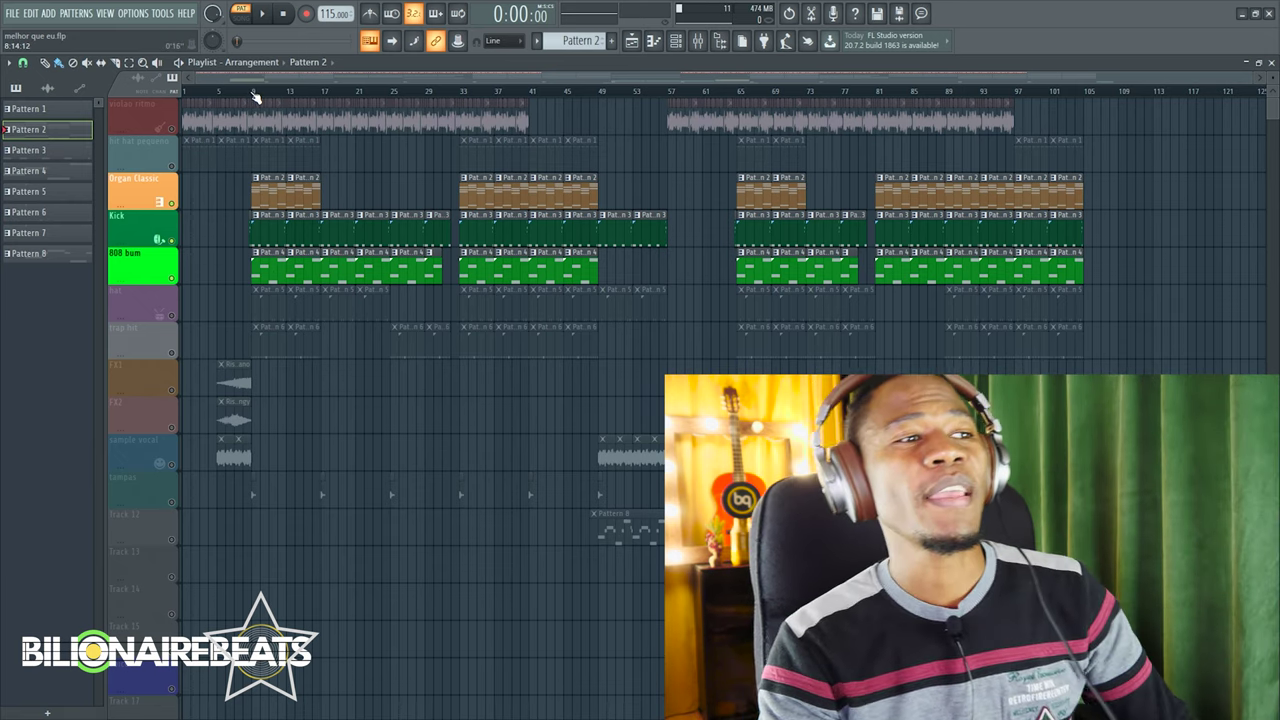
left_click(244, 94)
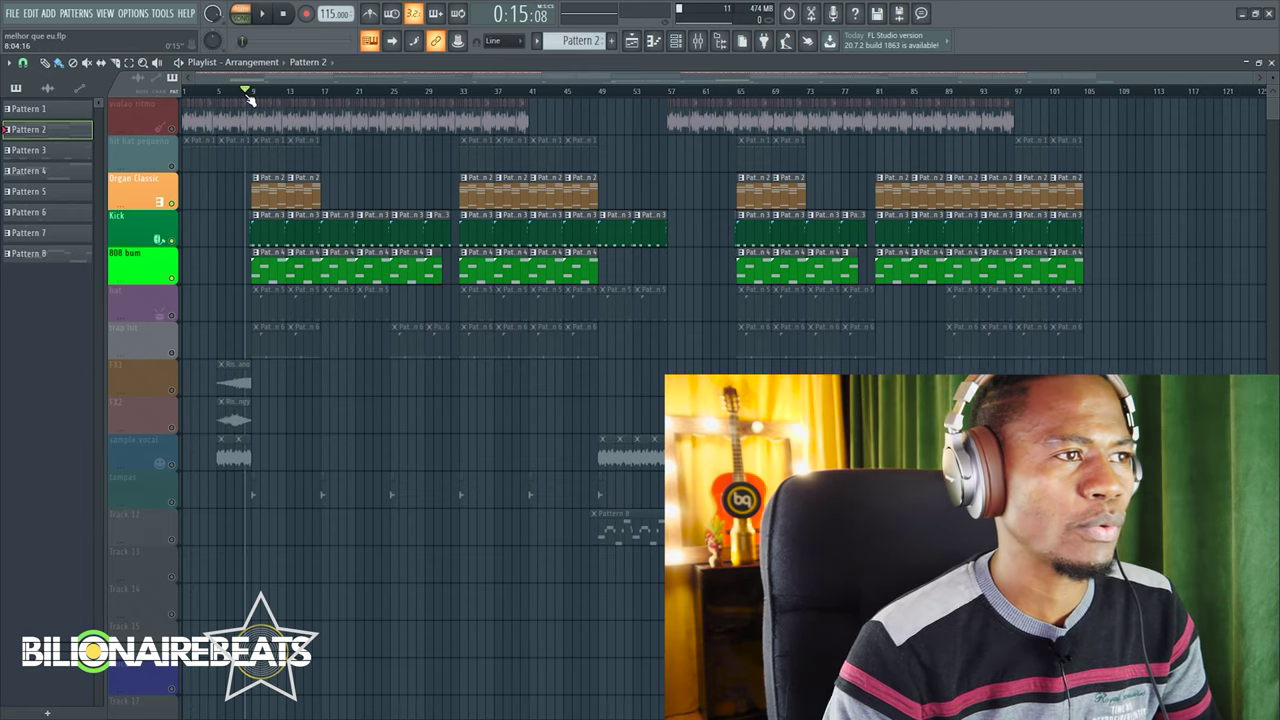
Open the 808 bum track's Pattern 4 in the piano roll and play it with the channel rack displayed
double_click(262, 262)
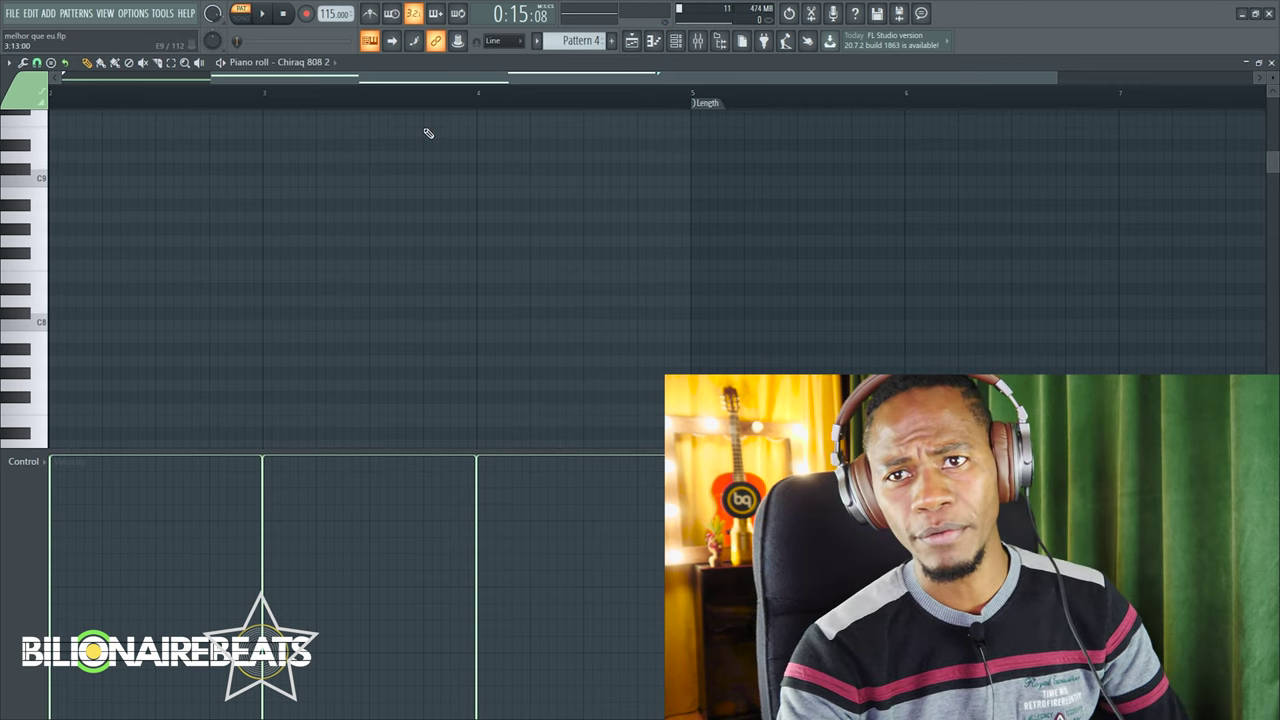
key("space")
left_click(697, 41)
left_click(697, 41)
key("F6")
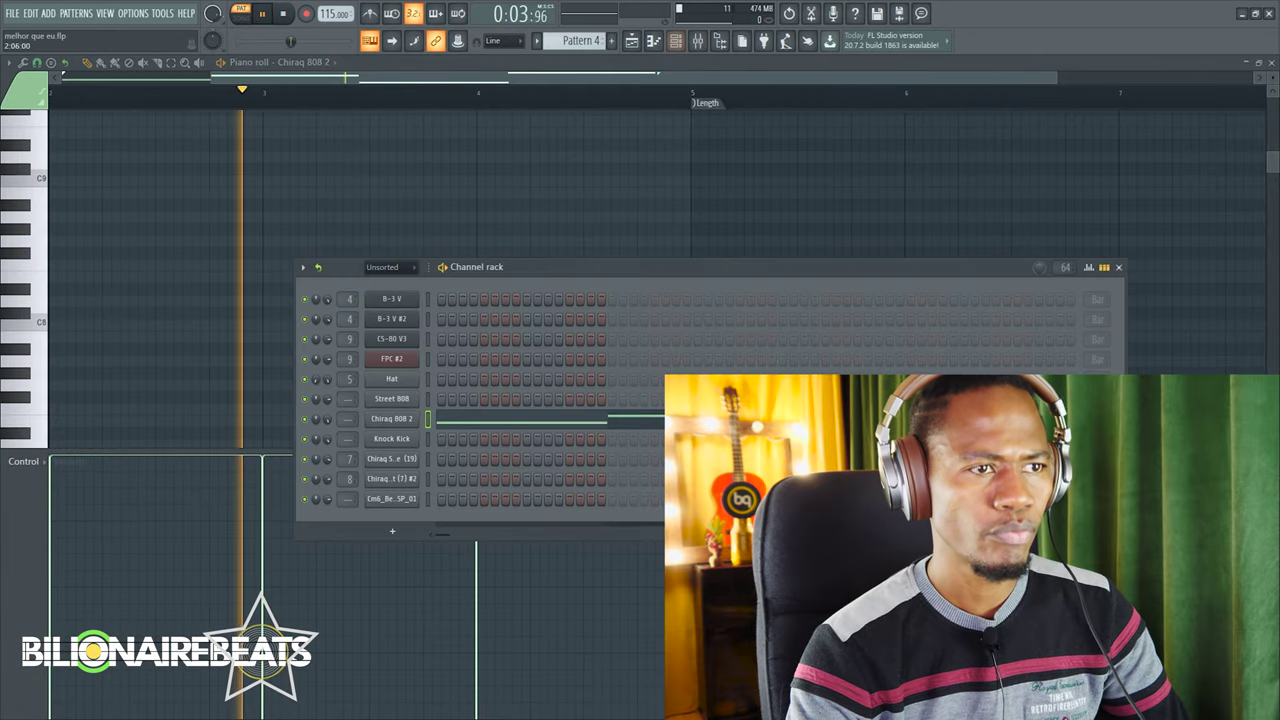
Examine the Chiraq 808 2 notes around C5 in the piano roll while Pattern 4 plays, and stop playback
key("F5")
left_click(505, 423)
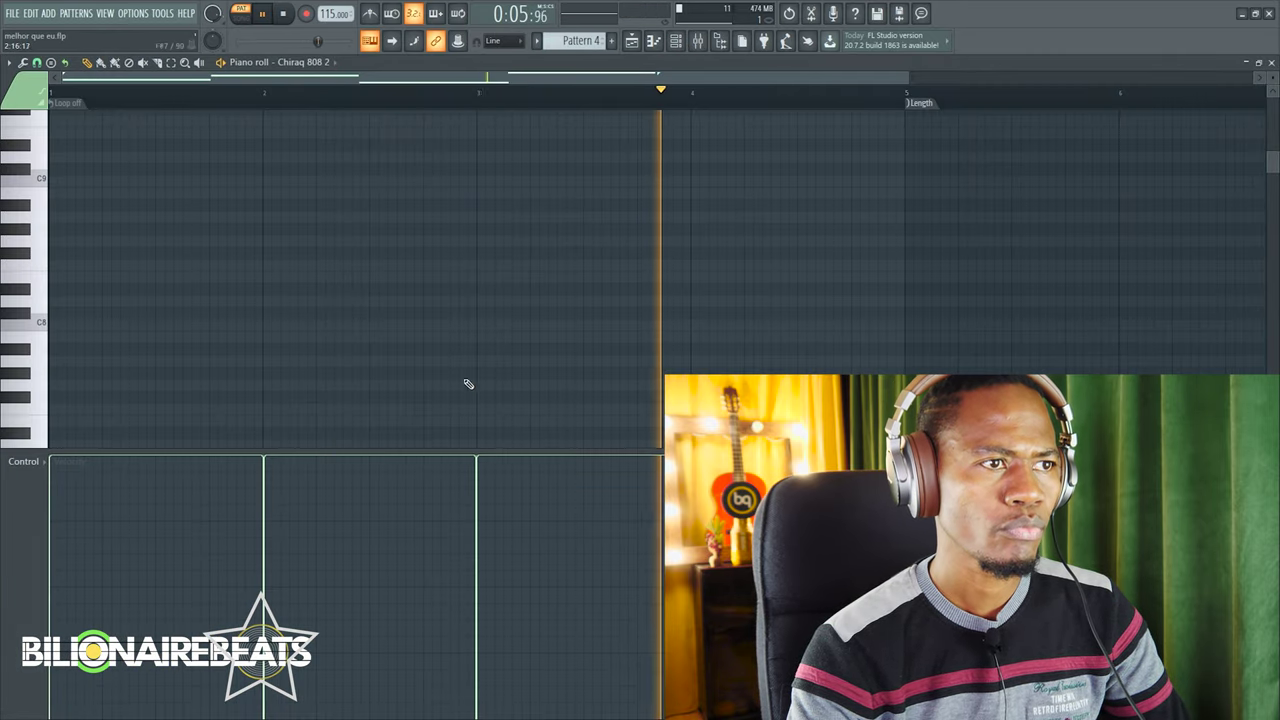
left_click_drag(1275, 167, 1275, 289)
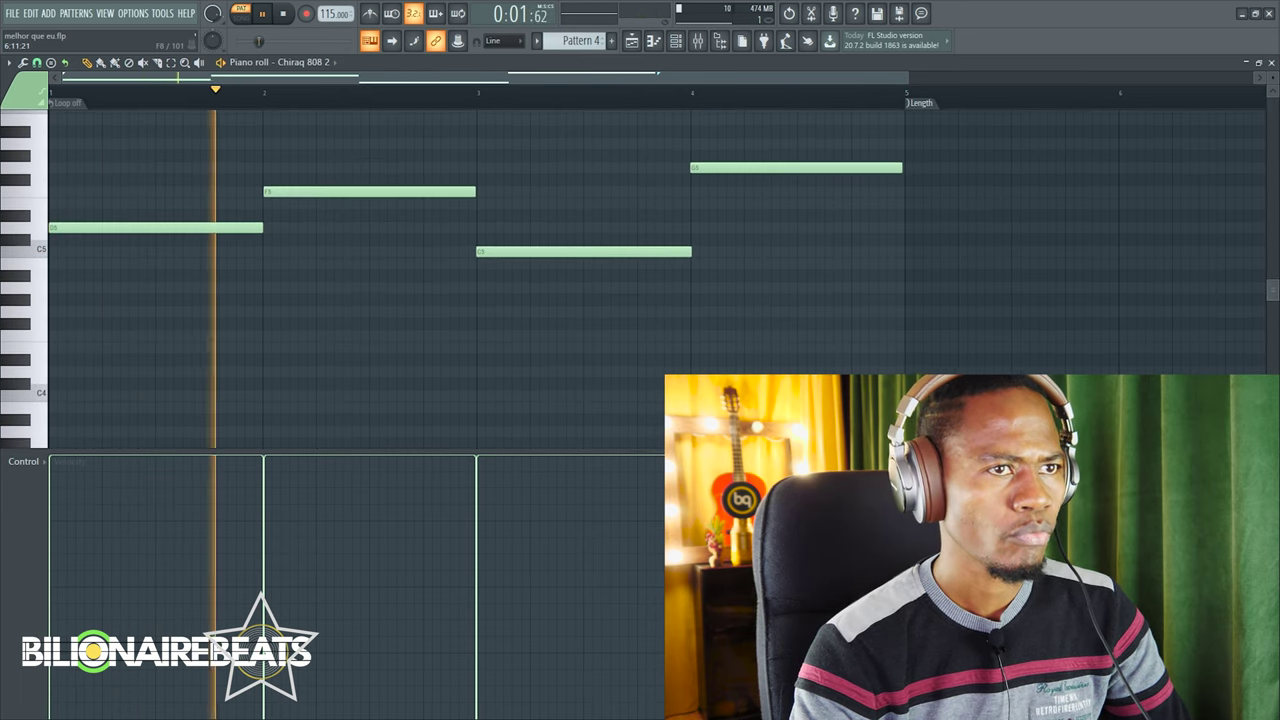
key("space")
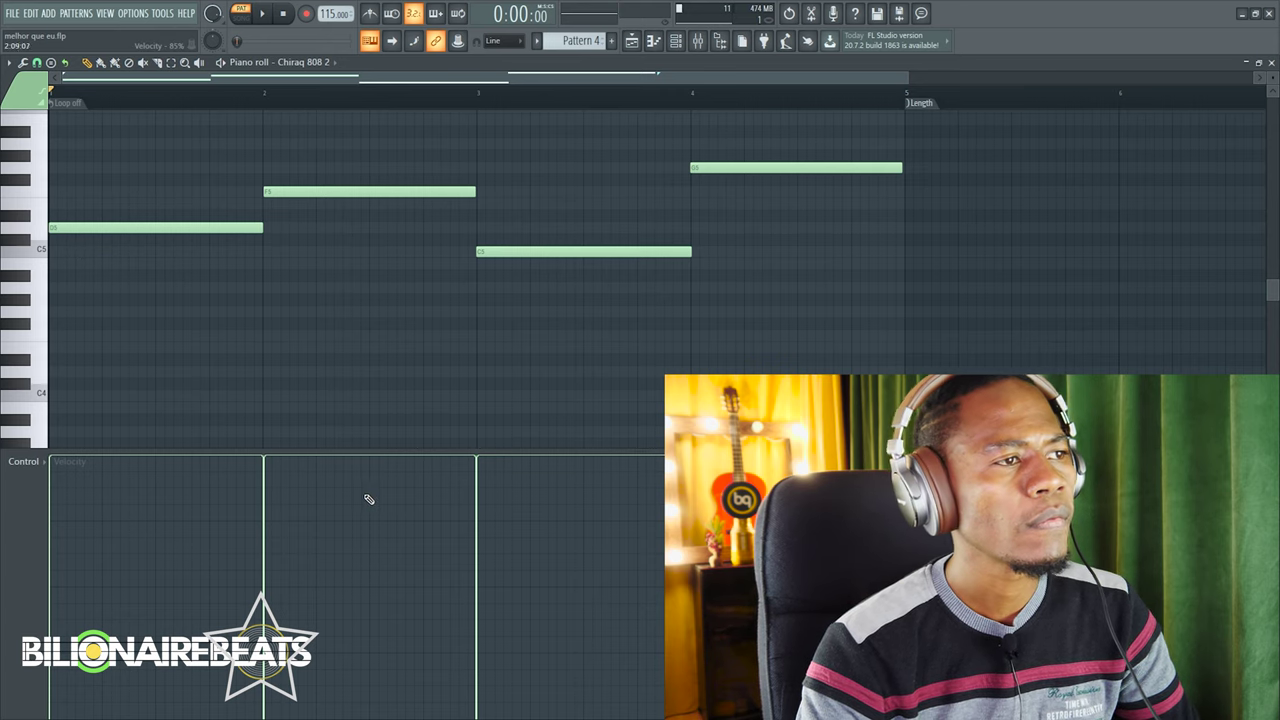
Play Pattern 4's Chiraq 808 2 notes again, stop playback, and close the piano roll and channel rack
key("space")
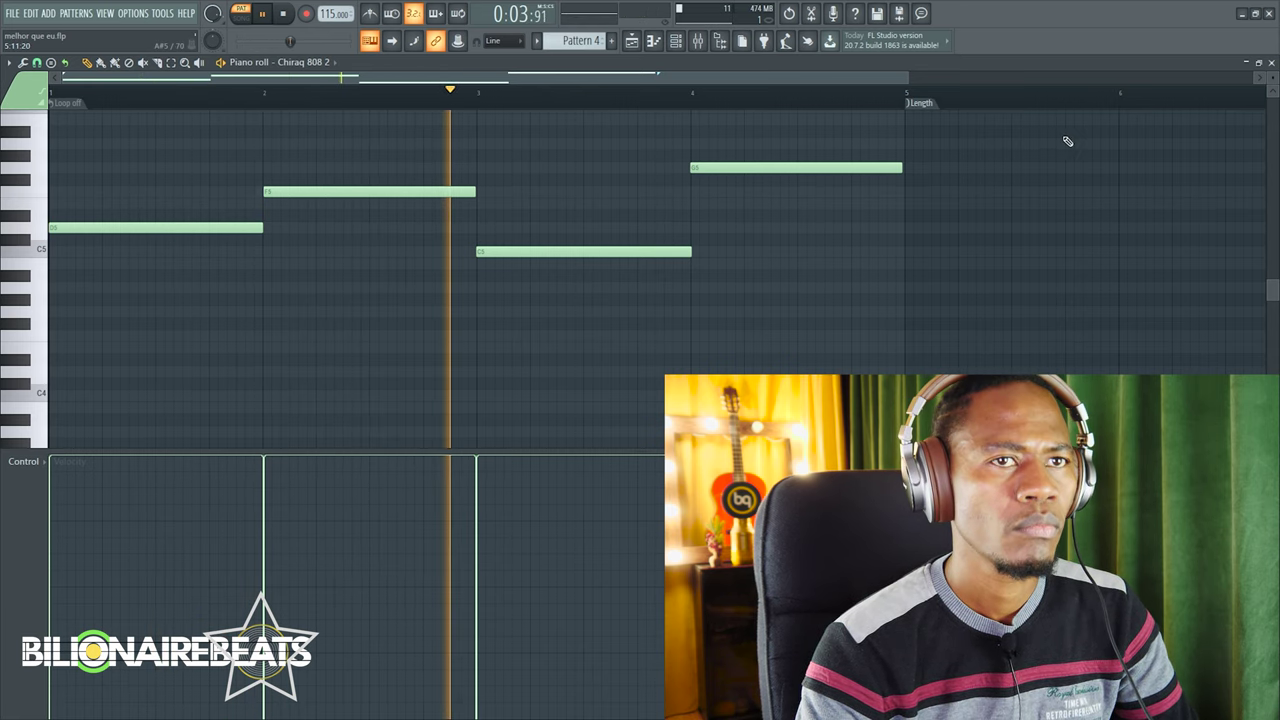
key("space")
left_click(1272, 62)
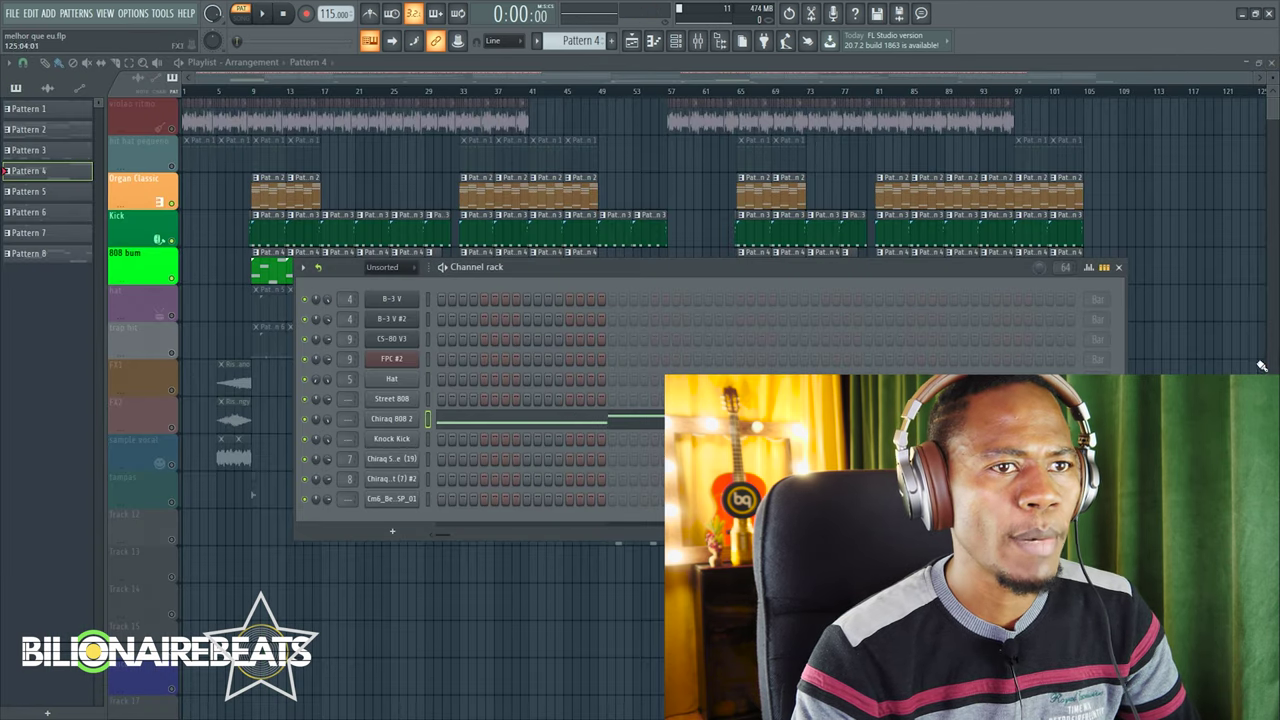
left_click(1119, 268)
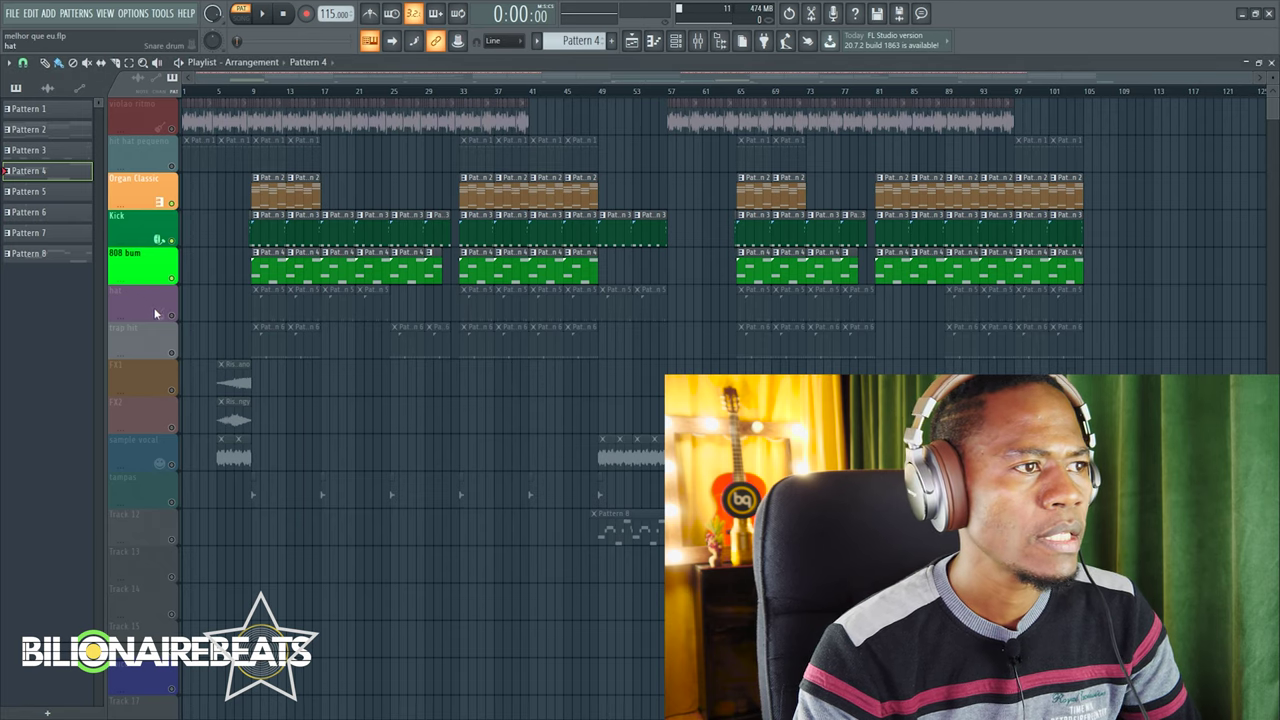
Unmute the hat track and place the playhead just before bar 9
left_click(172, 316)
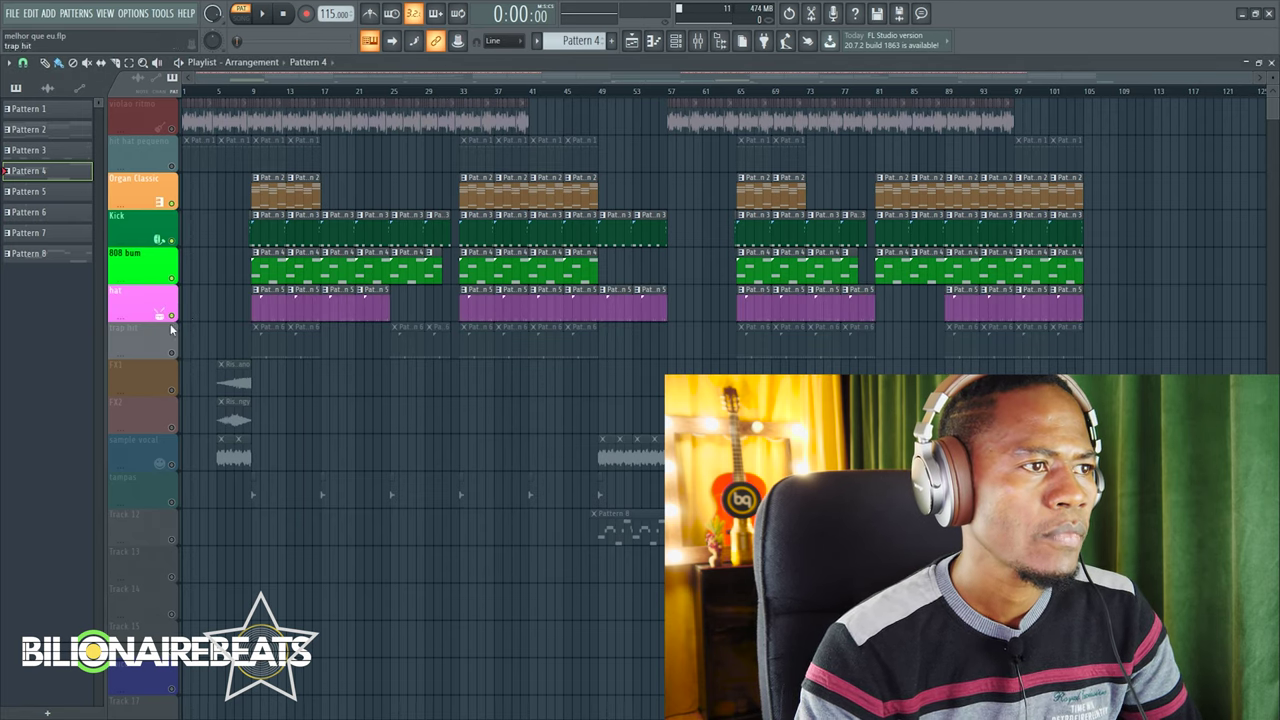
left_click(252, 92)
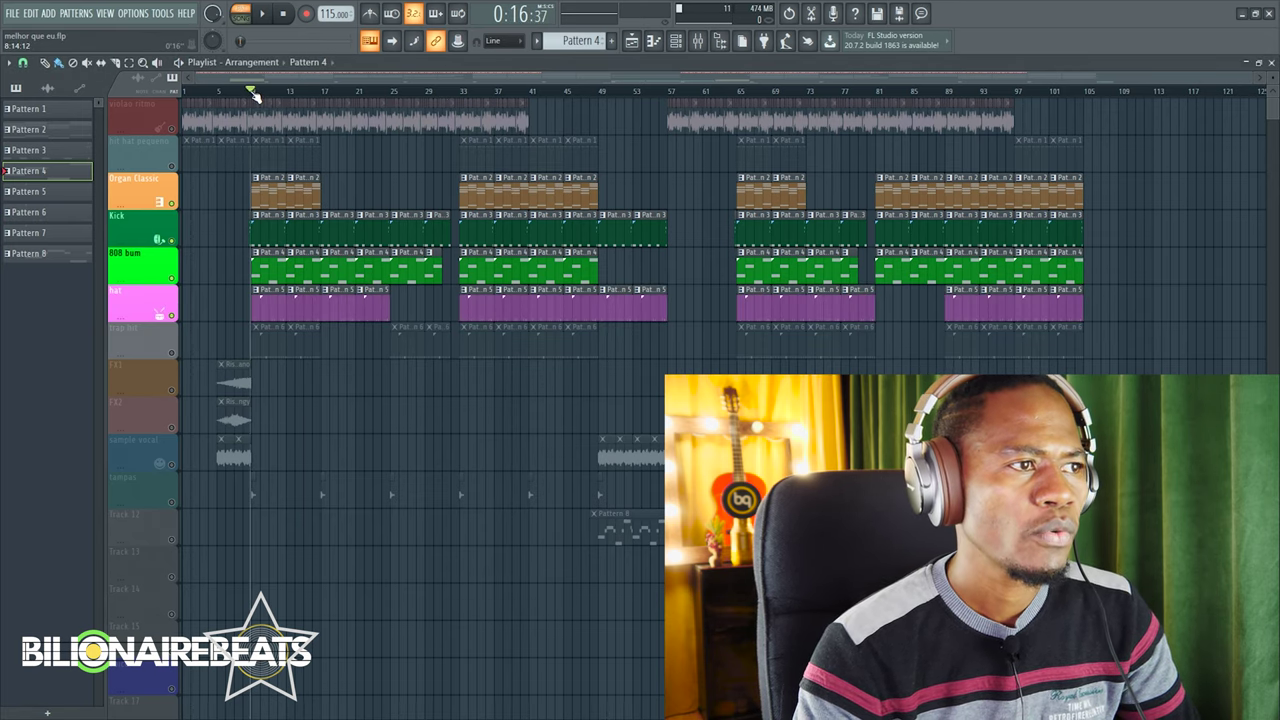
Show all of the hat track's Pattern 5 notes in the piano roll, return to the playlist and audition the arrangement from bar 9
left_click(271, 306)
double_click(266, 294)
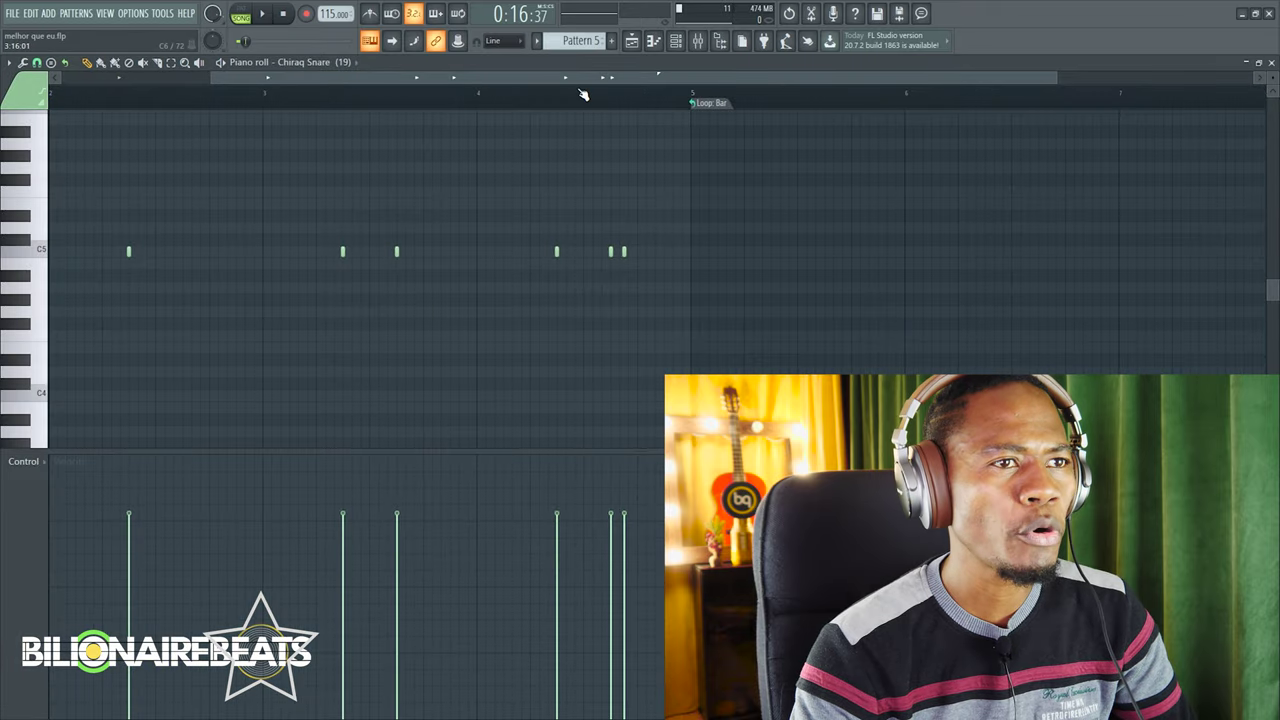
left_click_drag(1053, 78, 1138, 78)
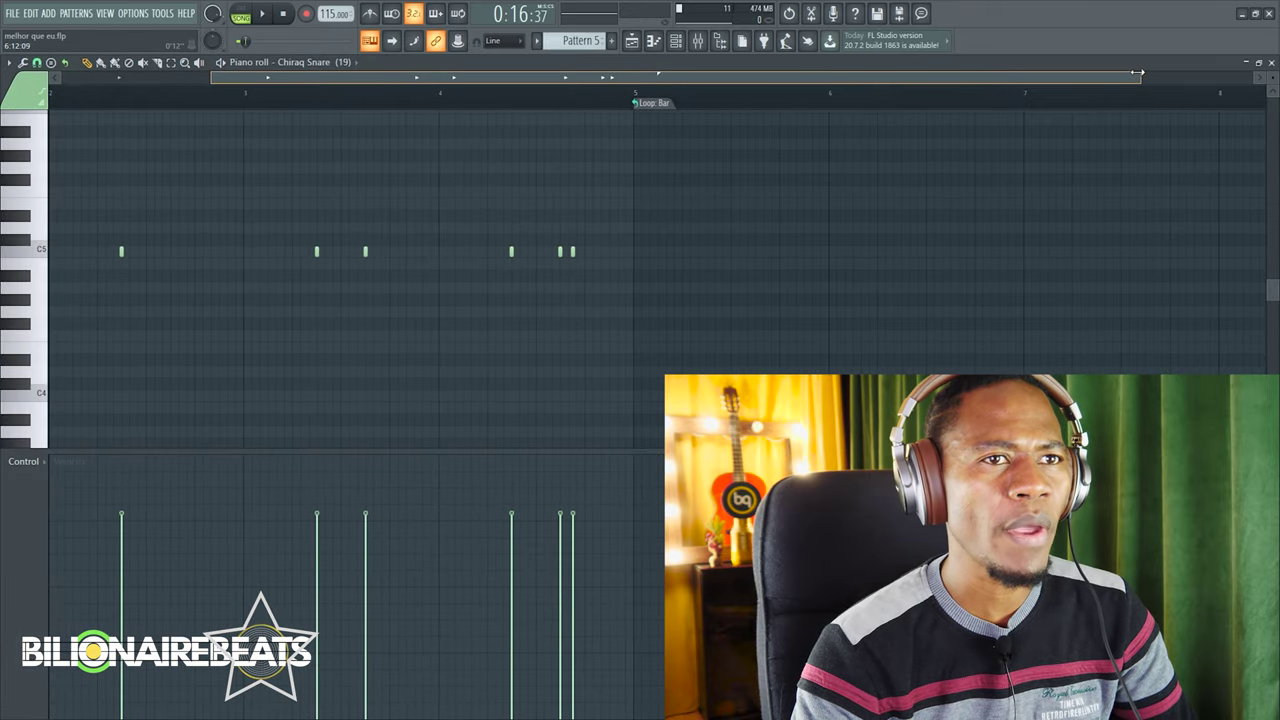
left_click_drag(828, 85, 483, 187)
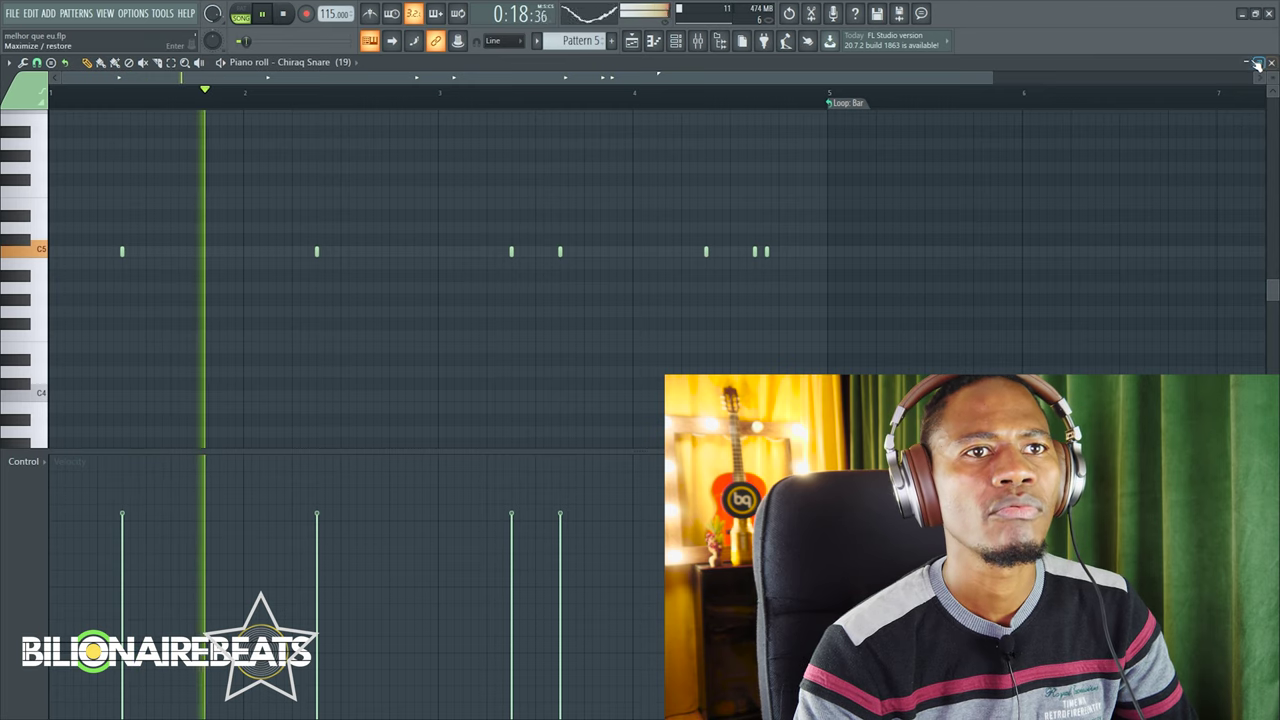
left_click(1258, 63)
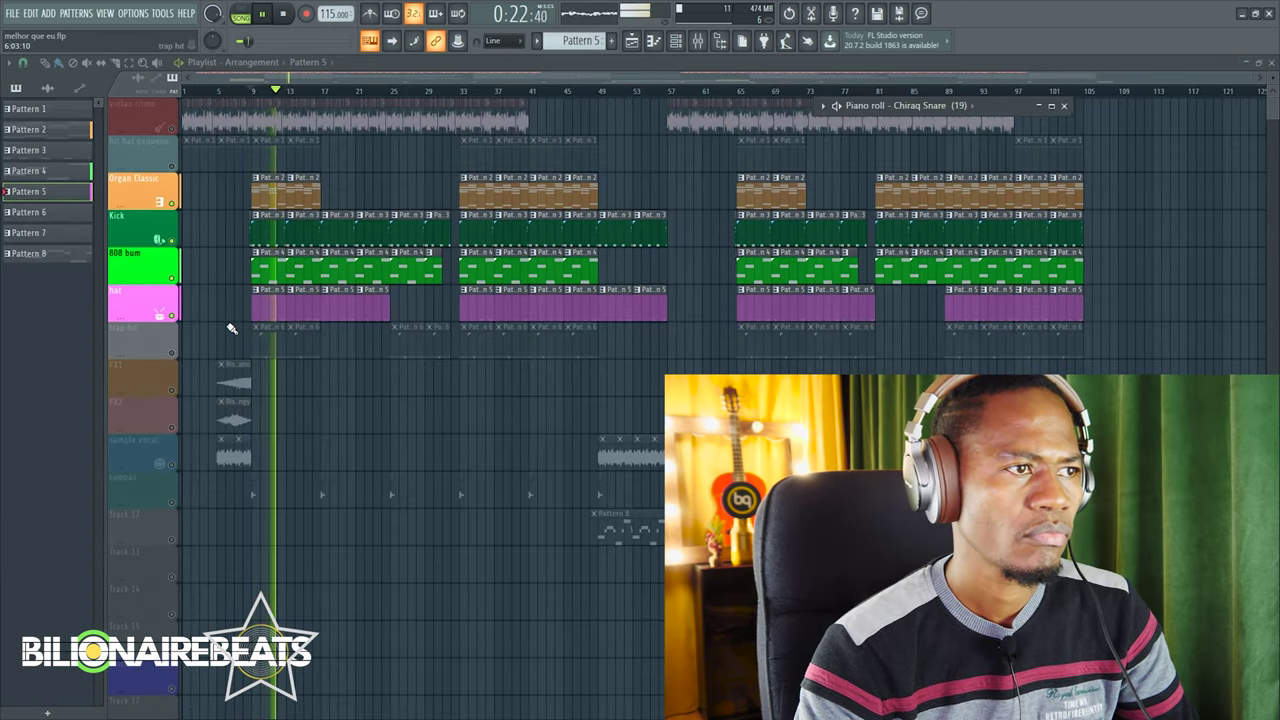
key("space")
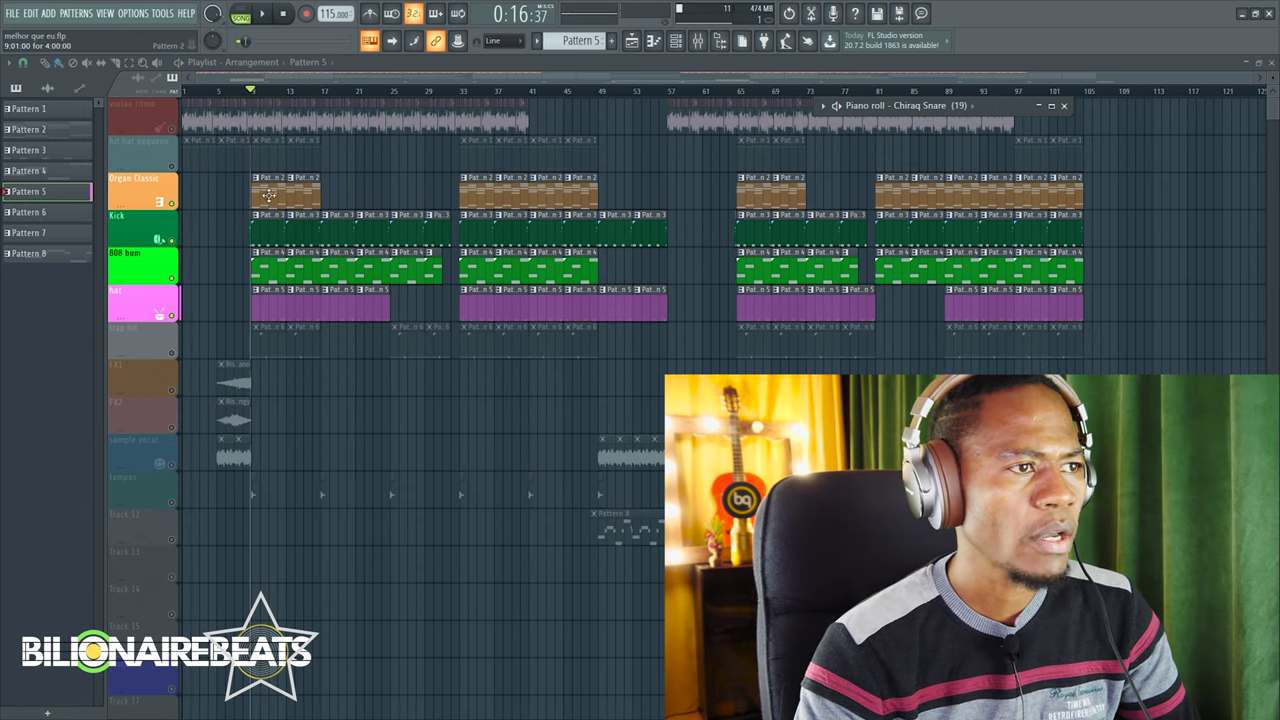
key("space")
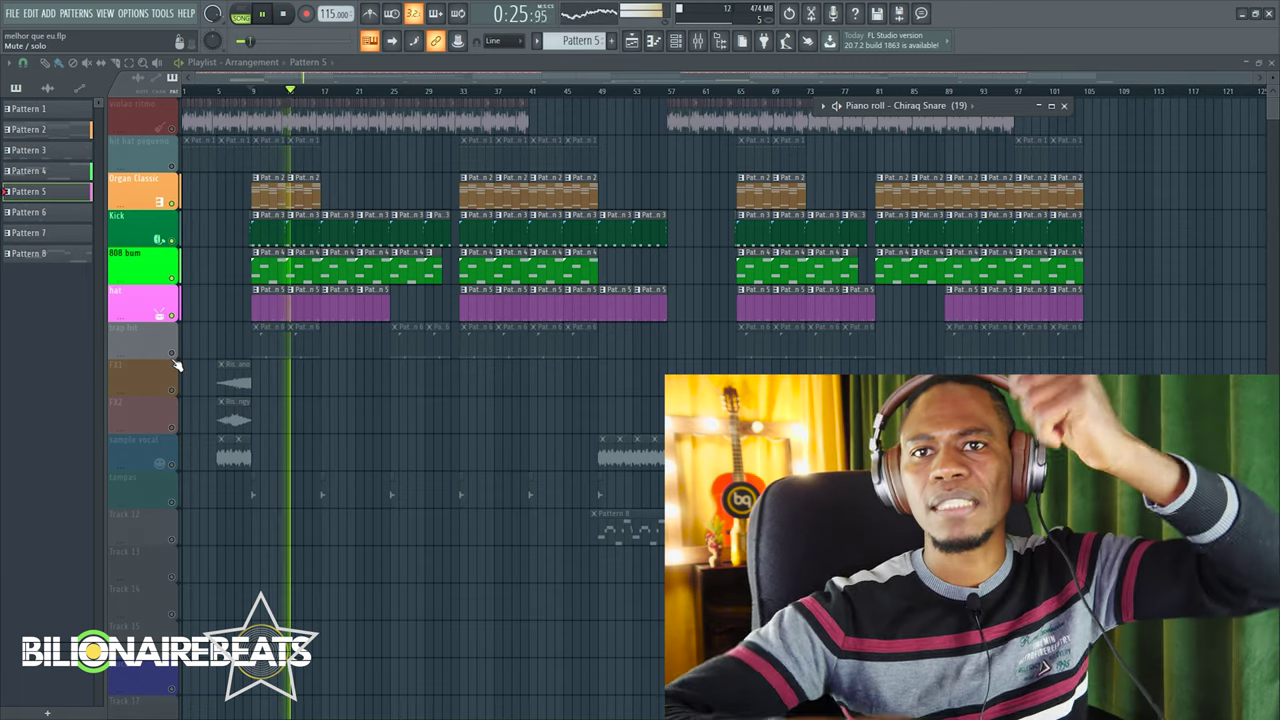
key("space")
Unmute the trap hit track and open its Pattern 6 in the piano roll
left_click(172, 354)
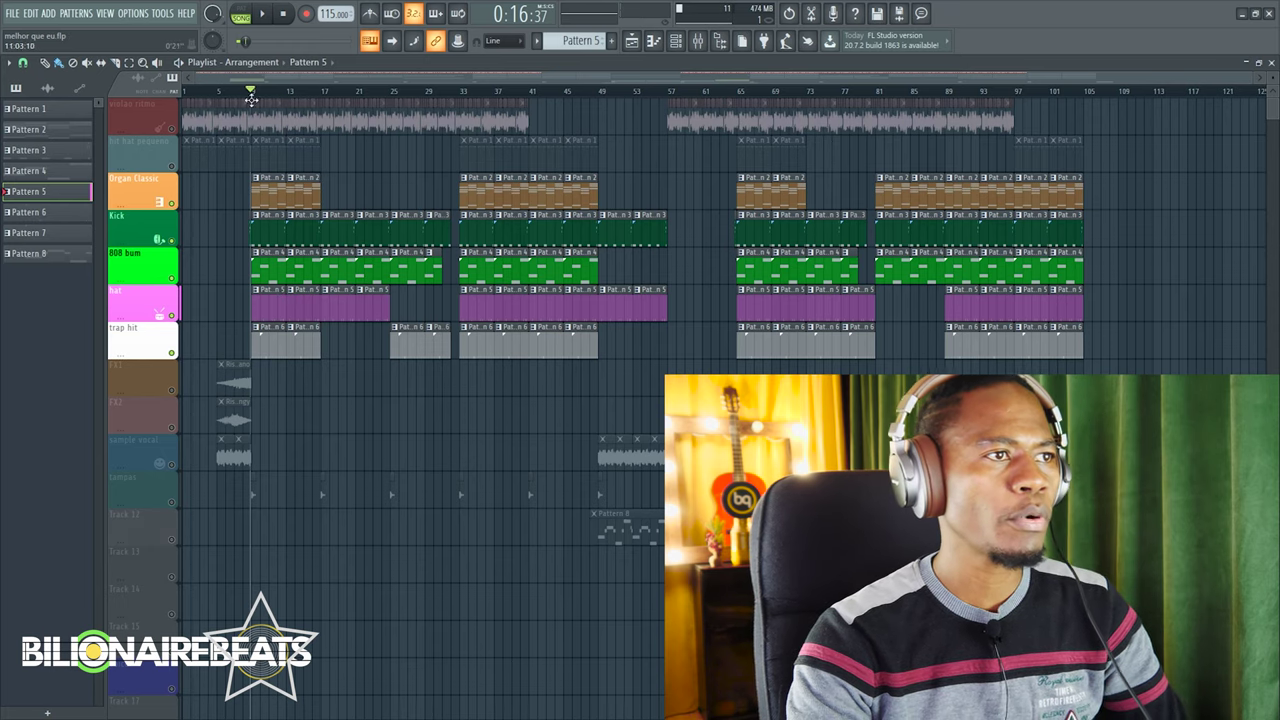
double_click(264, 345)
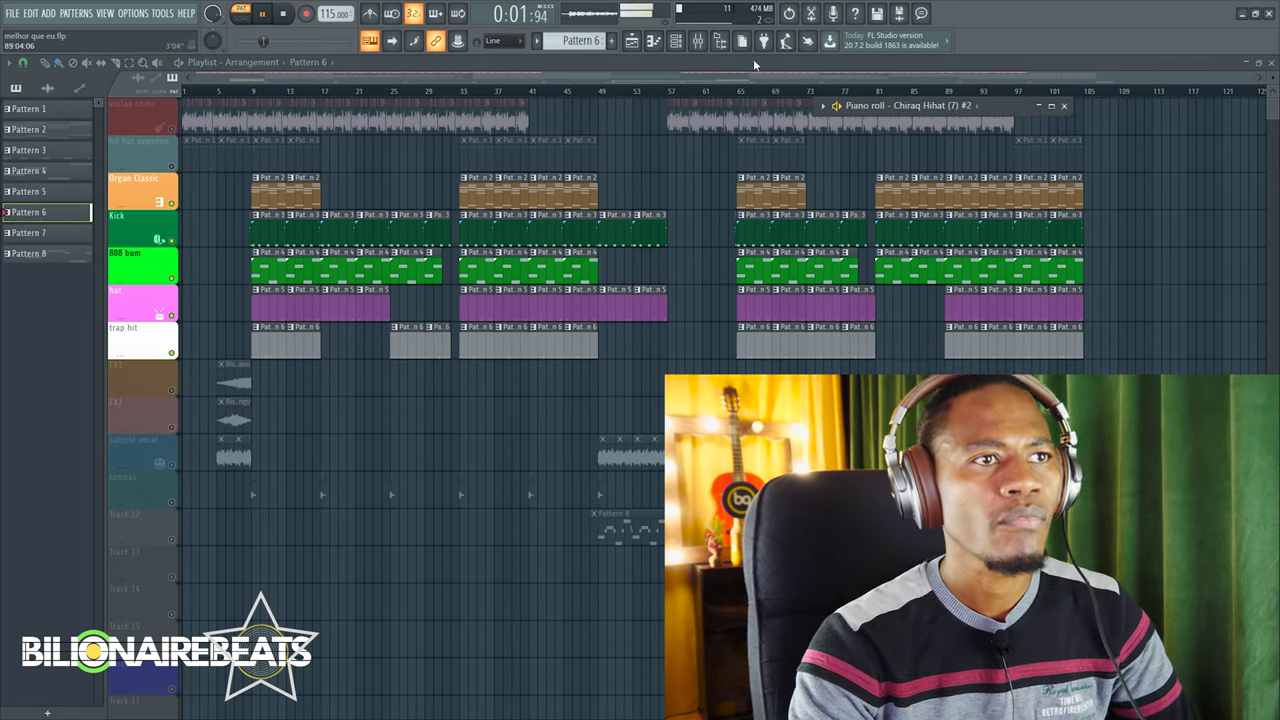
Inspect the Gross Beat effect on mixer Insert 8 while Pattern 6 plays, and close the effect and the mixer
left_click(698, 42)
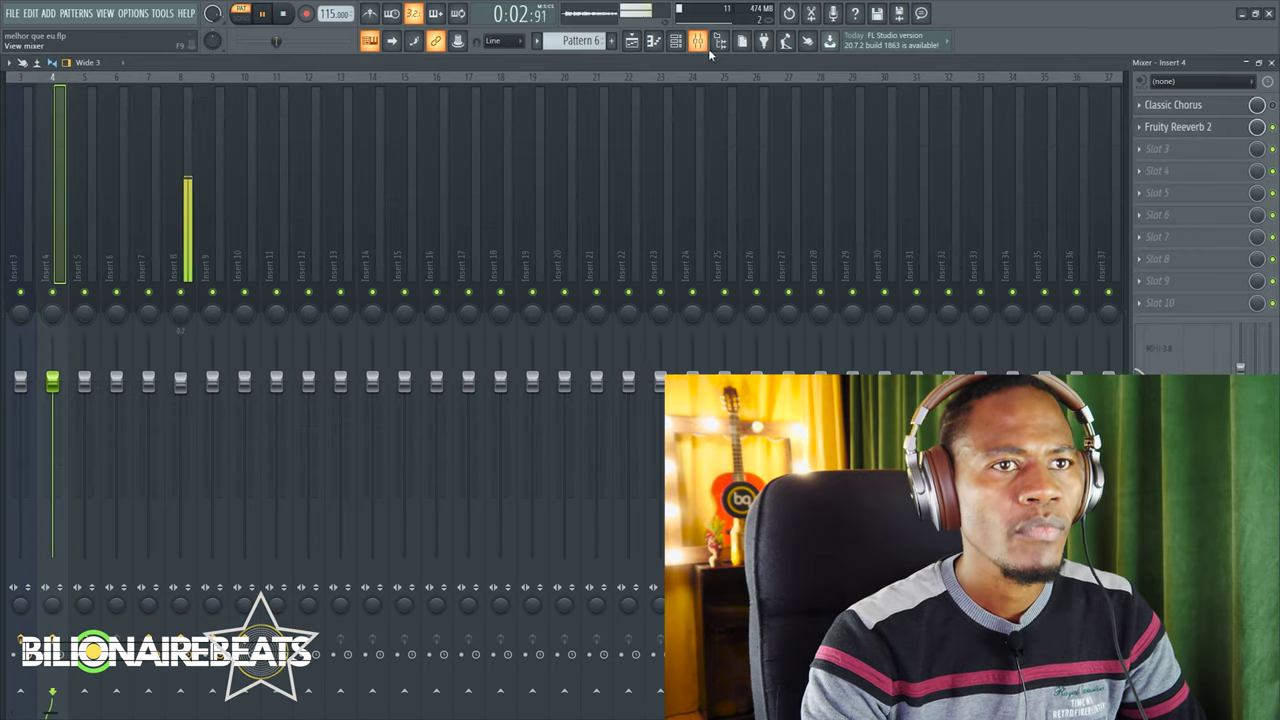
left_click(191, 160)
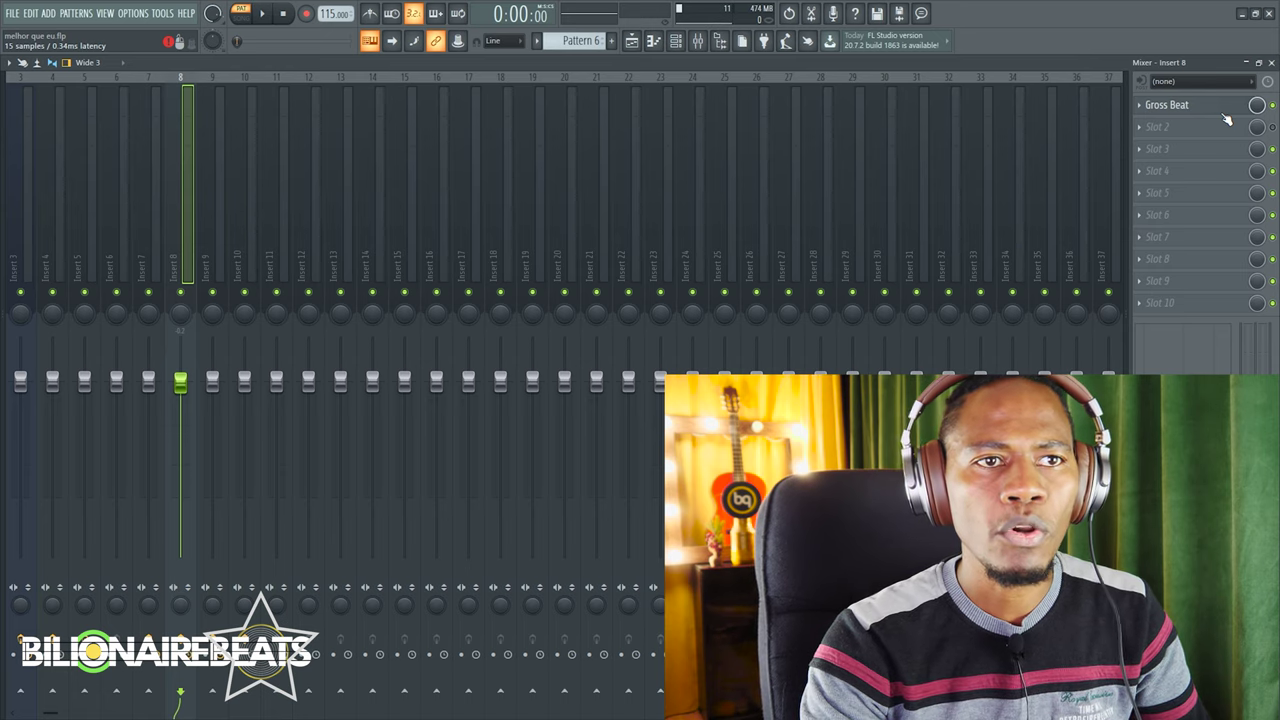
left_click(1219, 112)
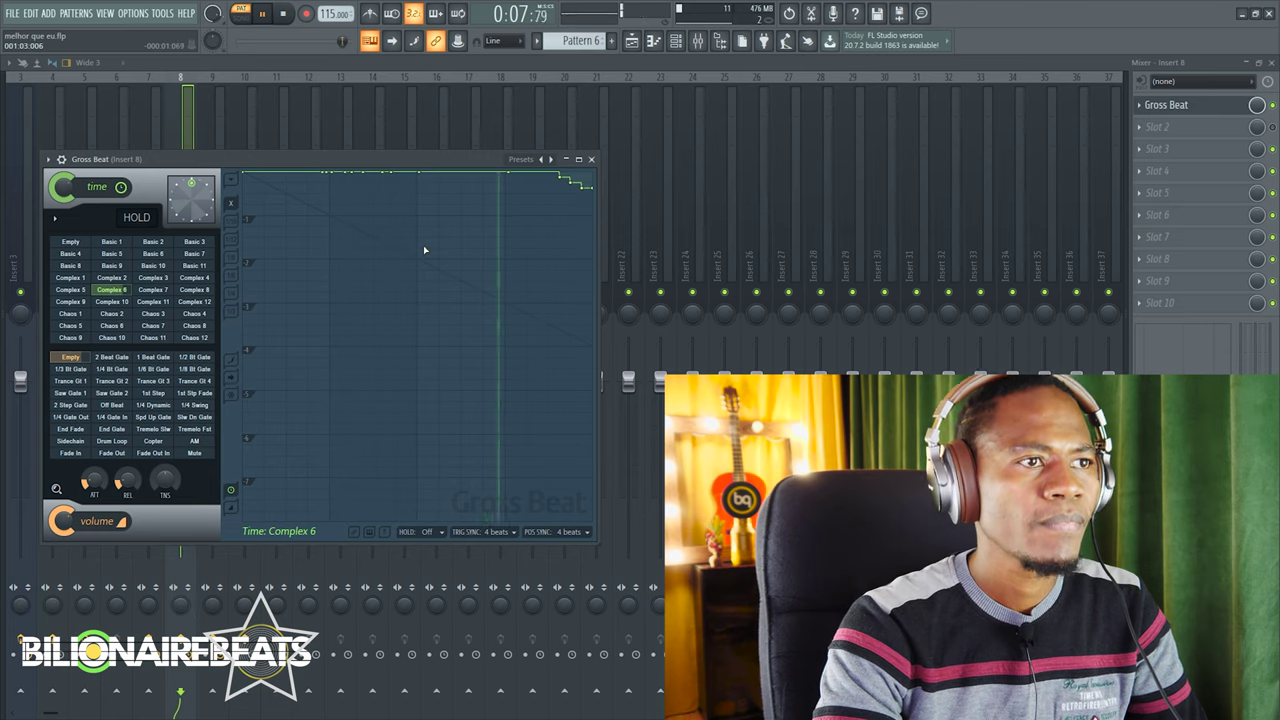
left_click(592, 159)
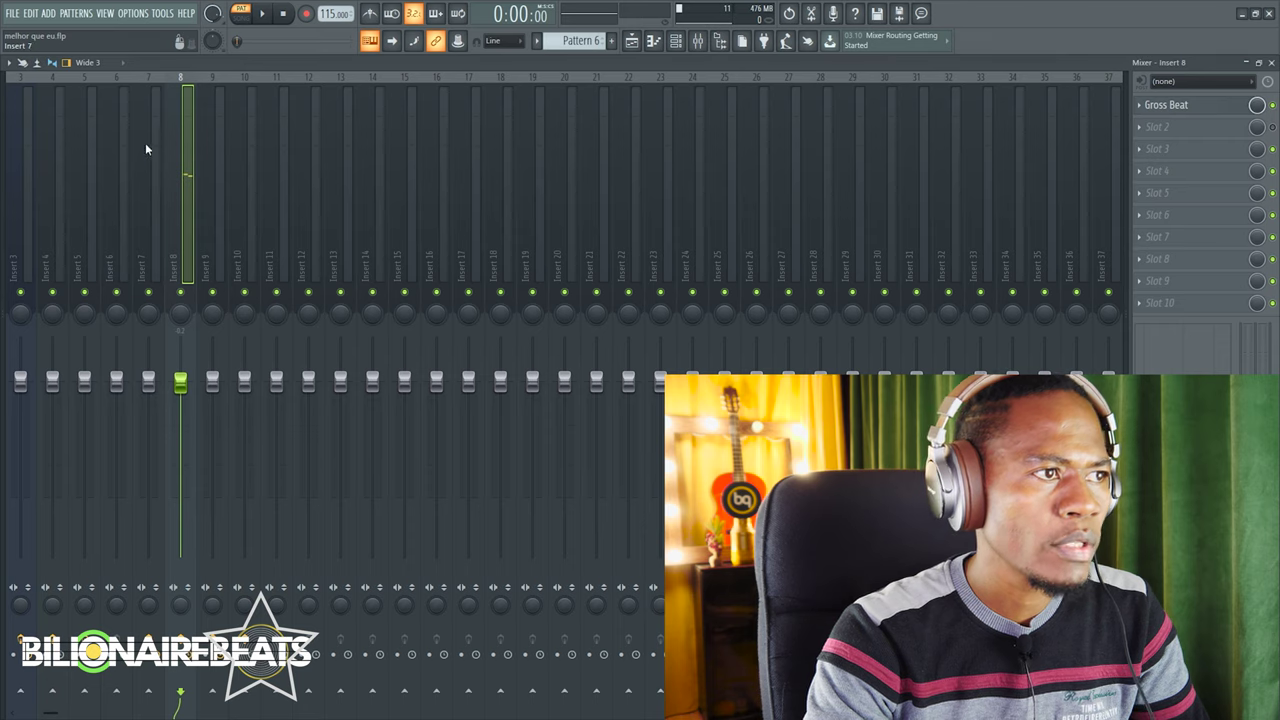
left_click(1247, 63)
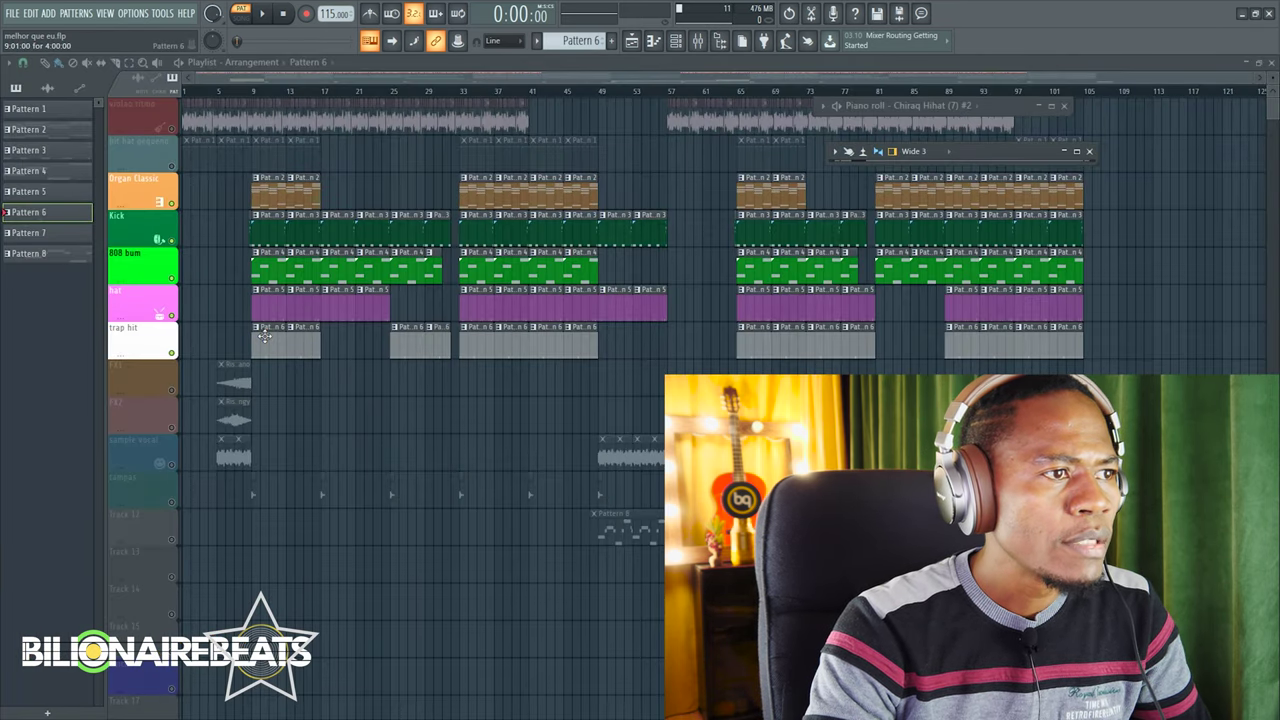
key("Escape")
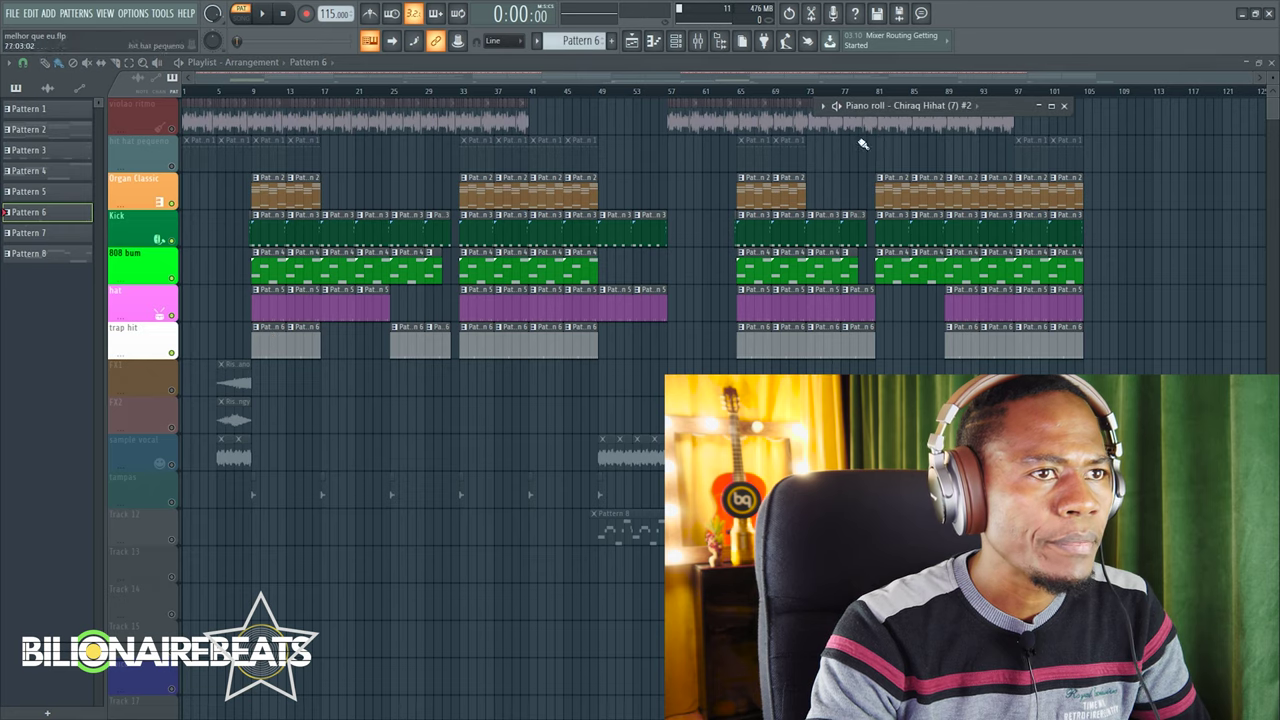
Enlarge Pattern 6's Chiraq Hihat (7) #2 notes in the piano roll from bar 1 and audition the fast roll in bar 2
left_click(1052, 107)
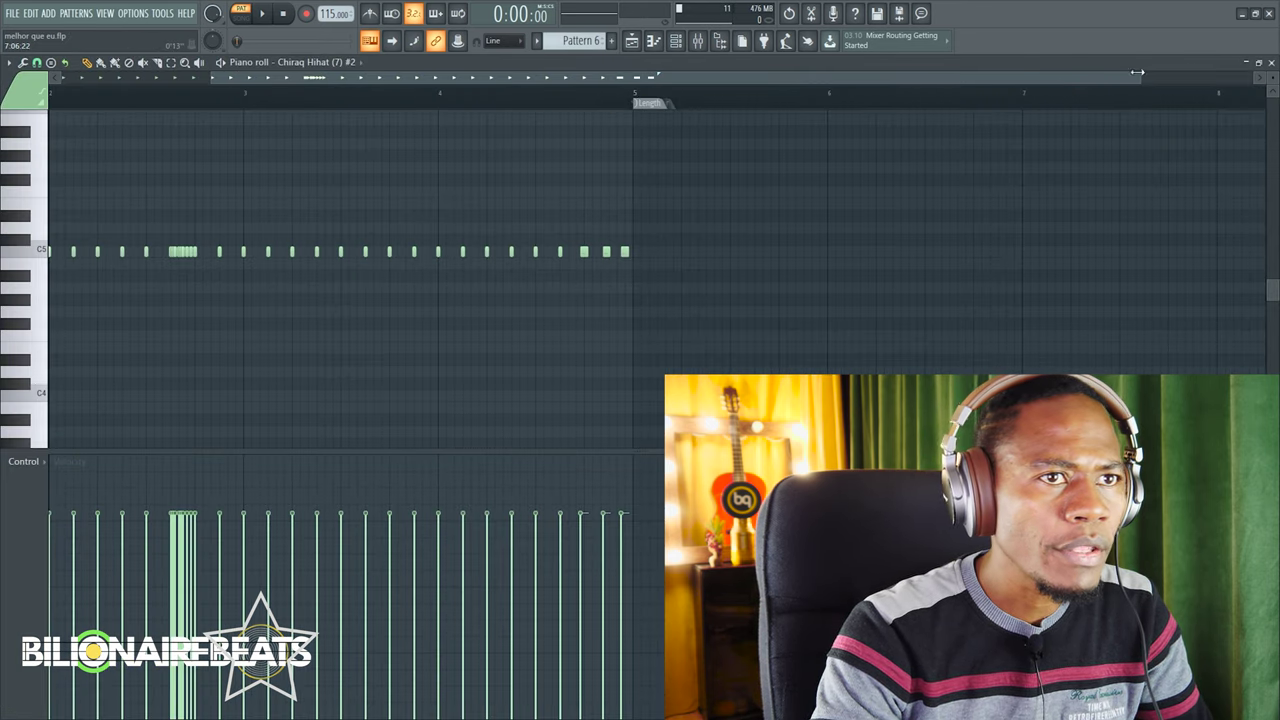
left_click_drag(1125, 84, 865, 107)
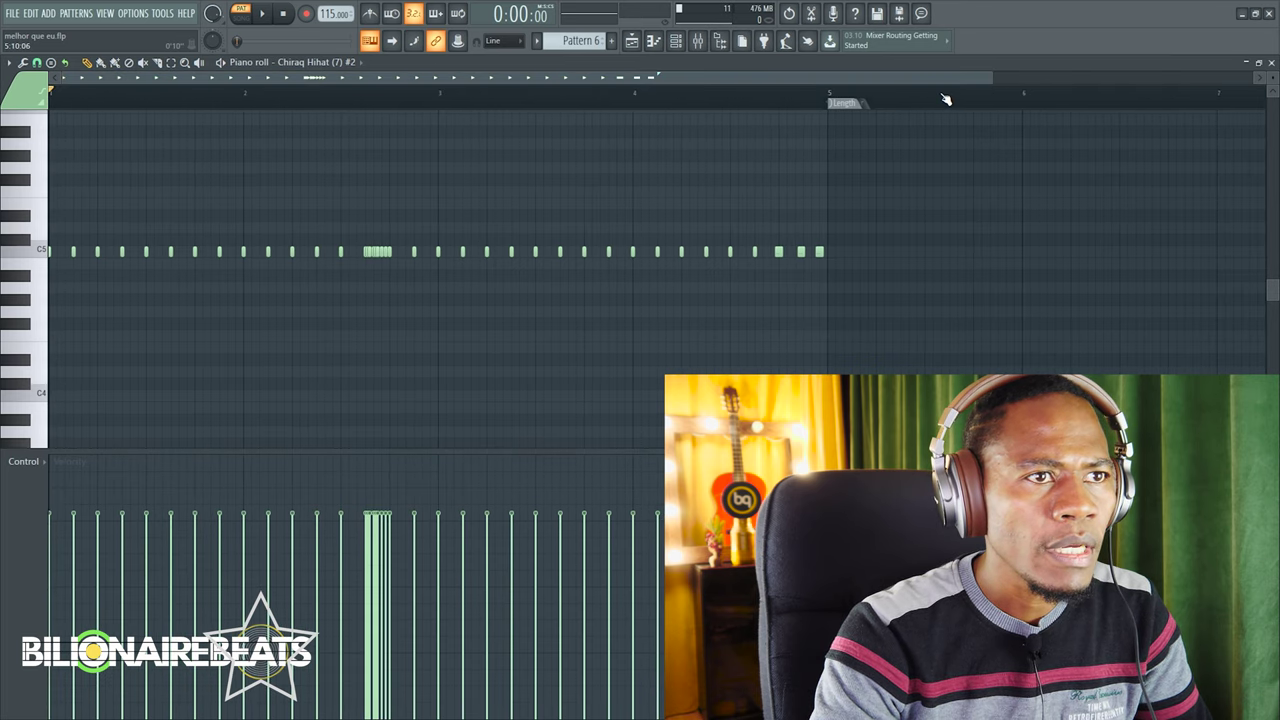
left_click_drag(989, 77, 620, 126)
key("space")
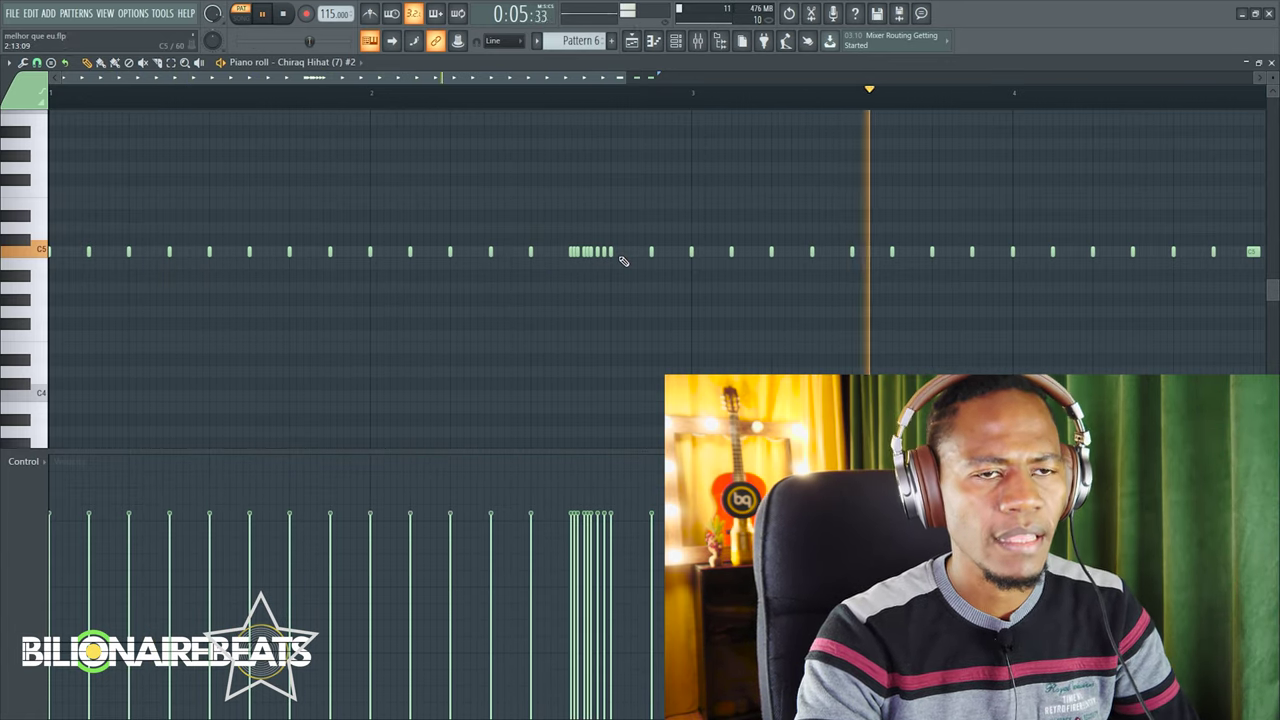
key("space")
key("space")
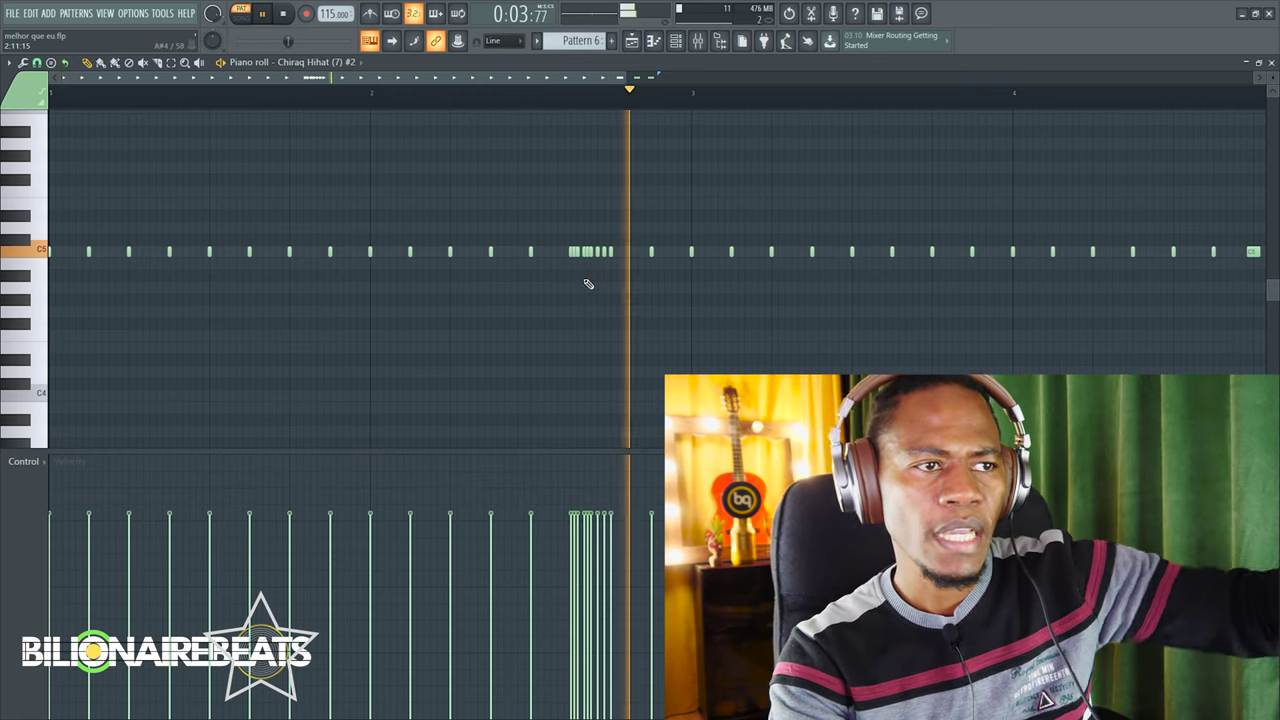
left_click(628, 251)
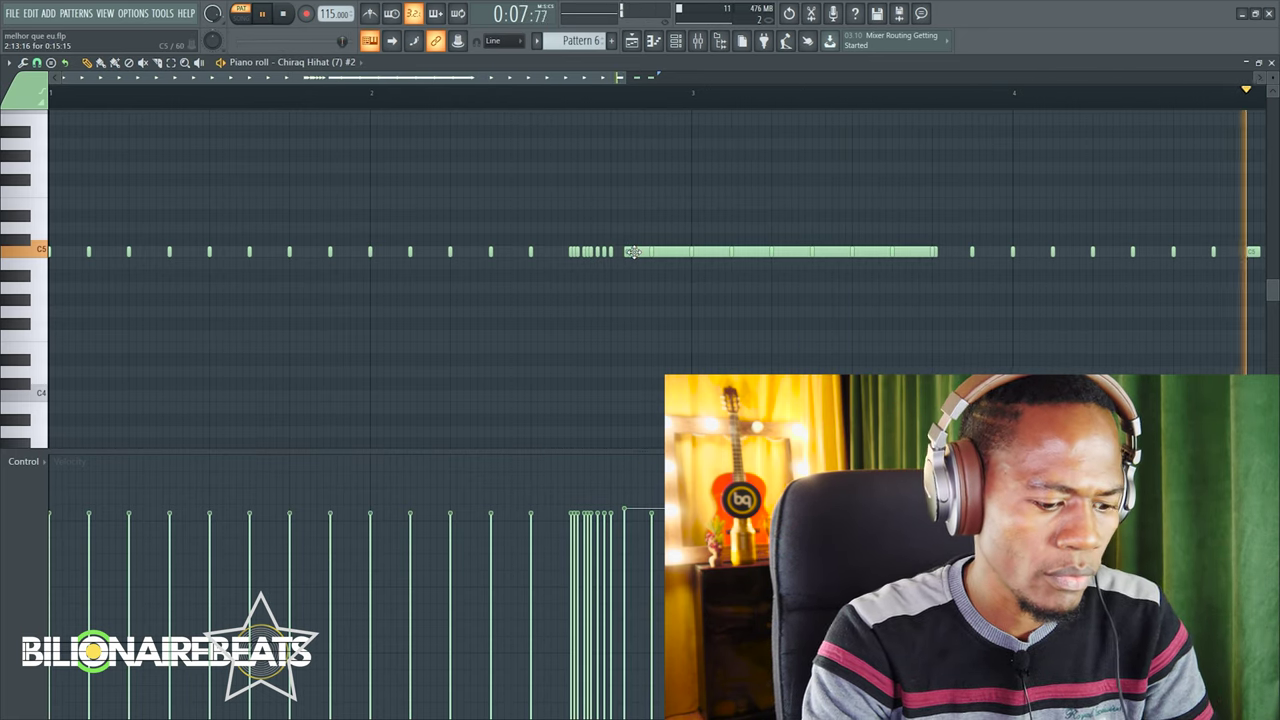
right_click(633, 251)
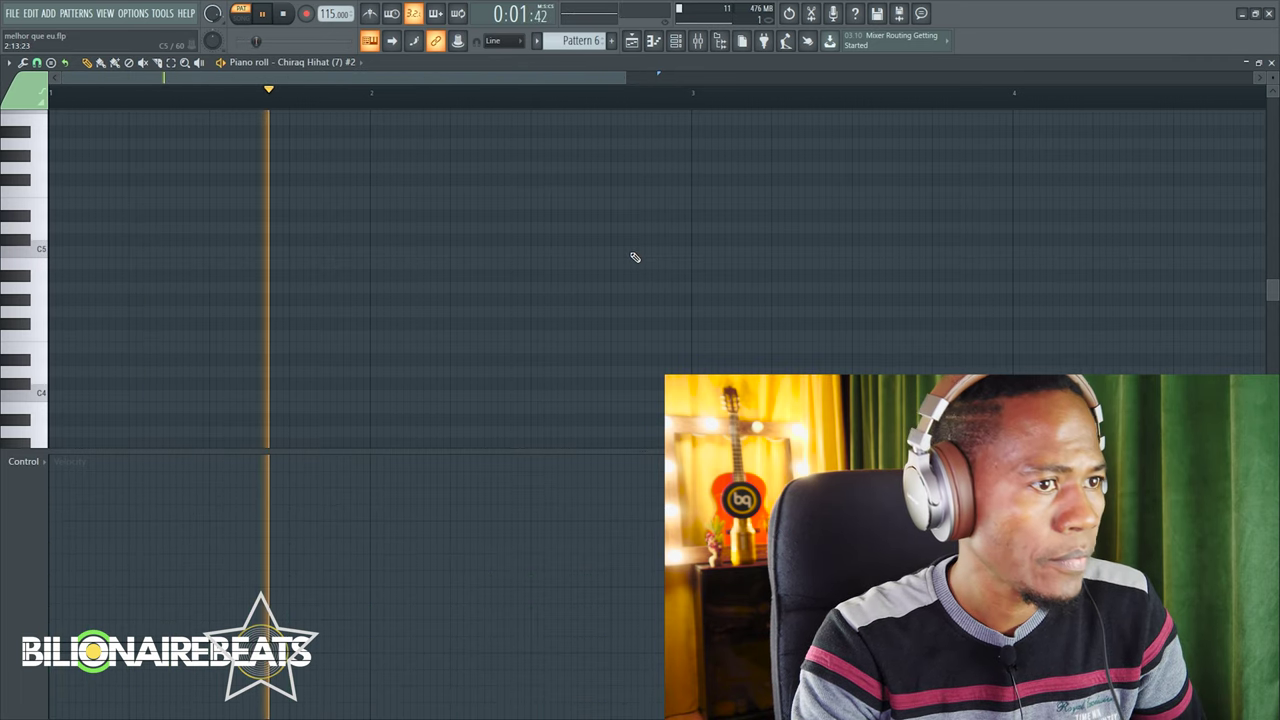
key("ctrl+z")
key("space")
right_click(640, 254)
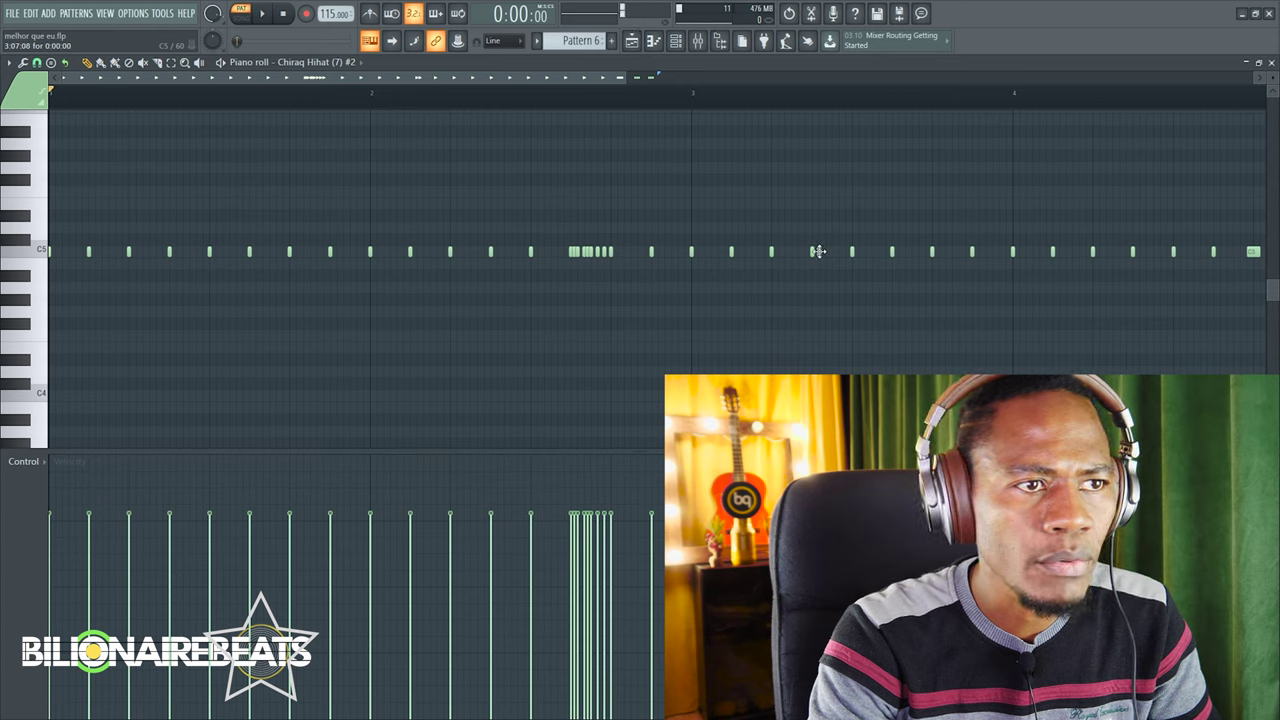
Audition Pattern 6 with the extra short C5 hi-hat hits in bar 3 and return to the playlist
key("space")
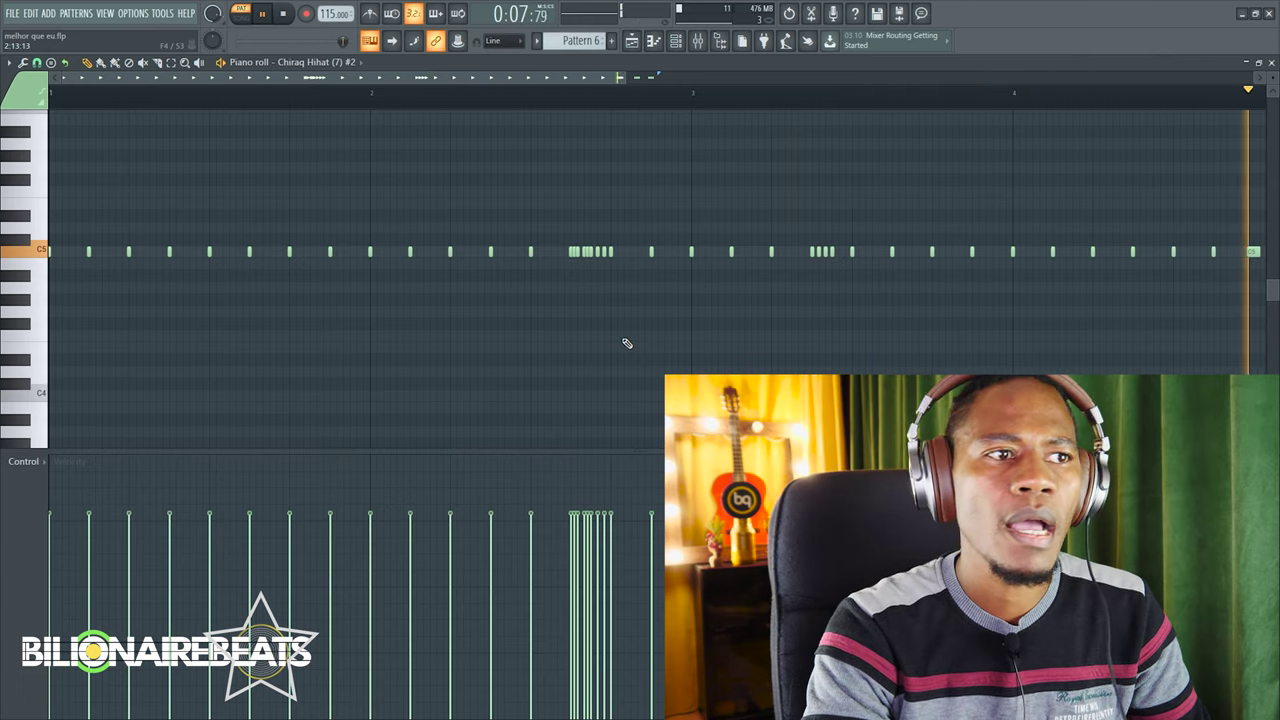
key("space")
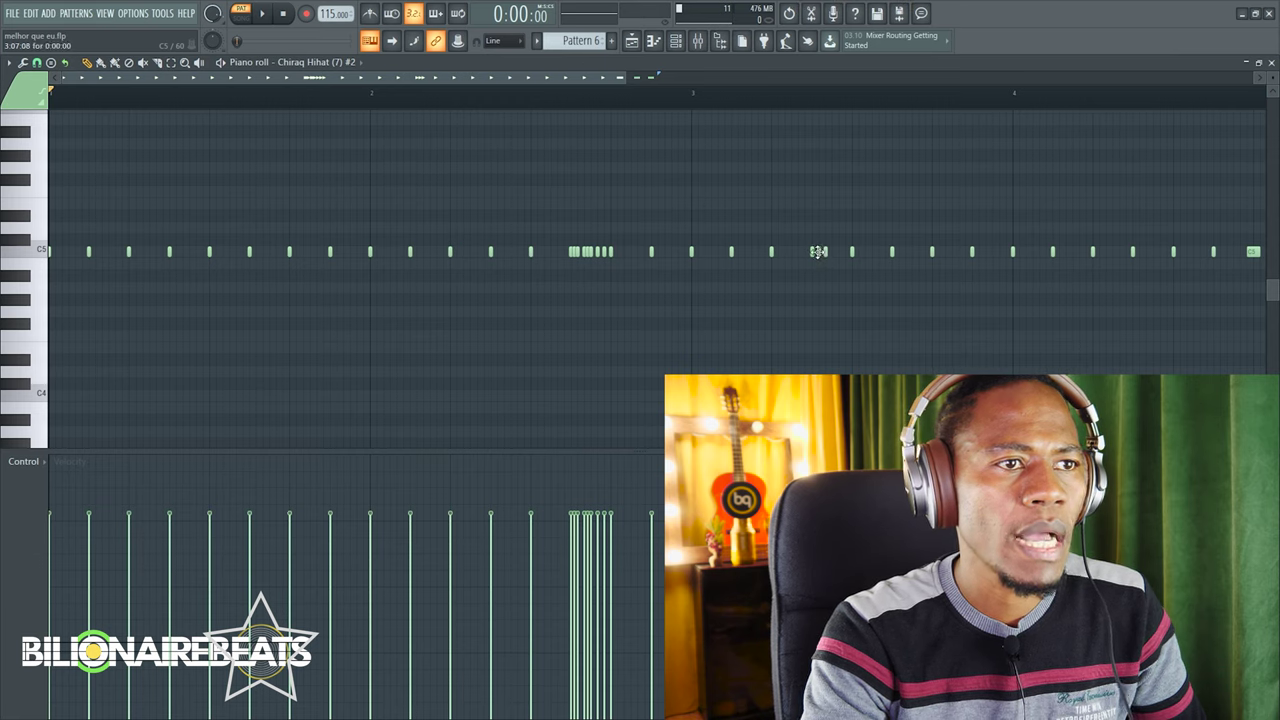
key("space")
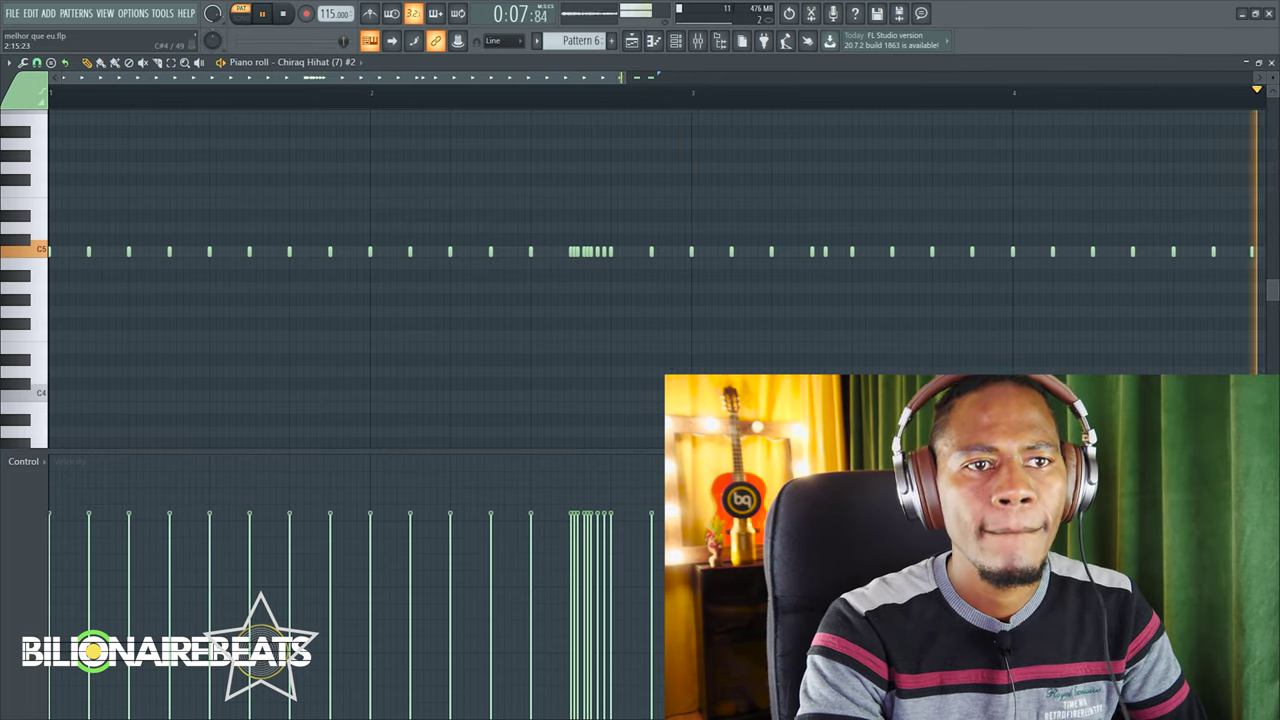
left_click(1246, 62)
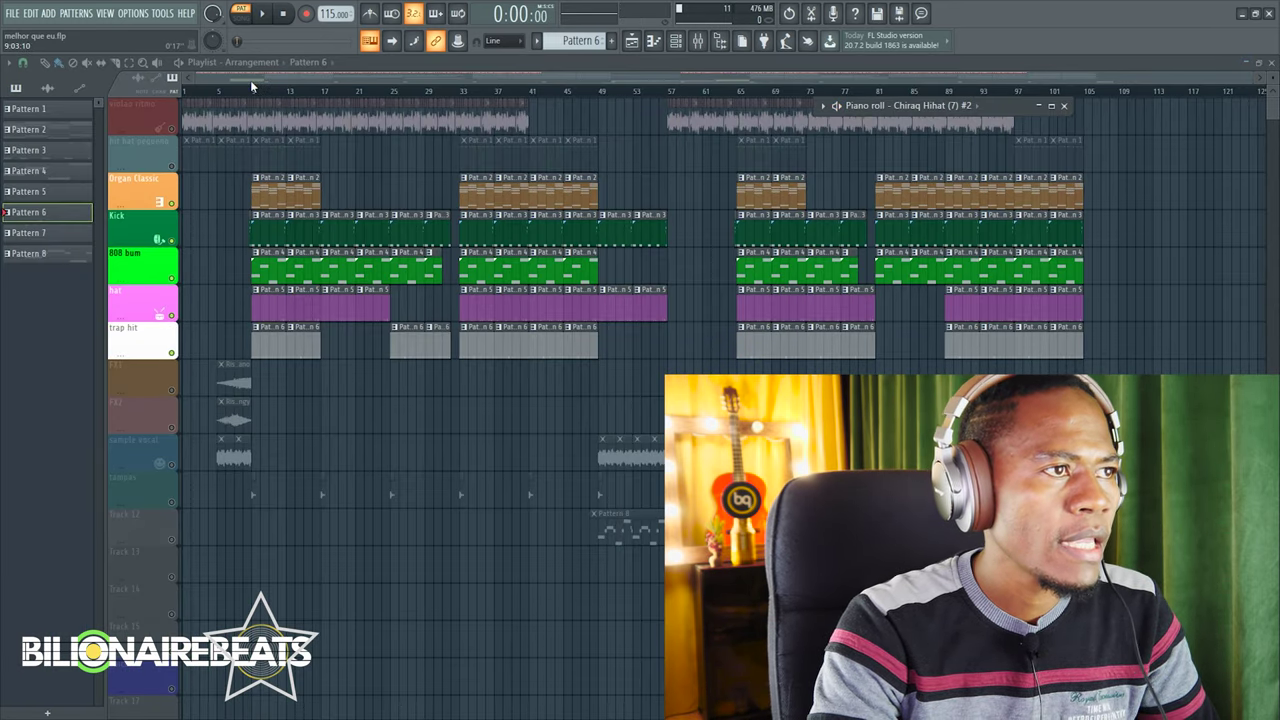
Switch playback to song mode and audition the arrangement with the trap hit track active
key("F7")
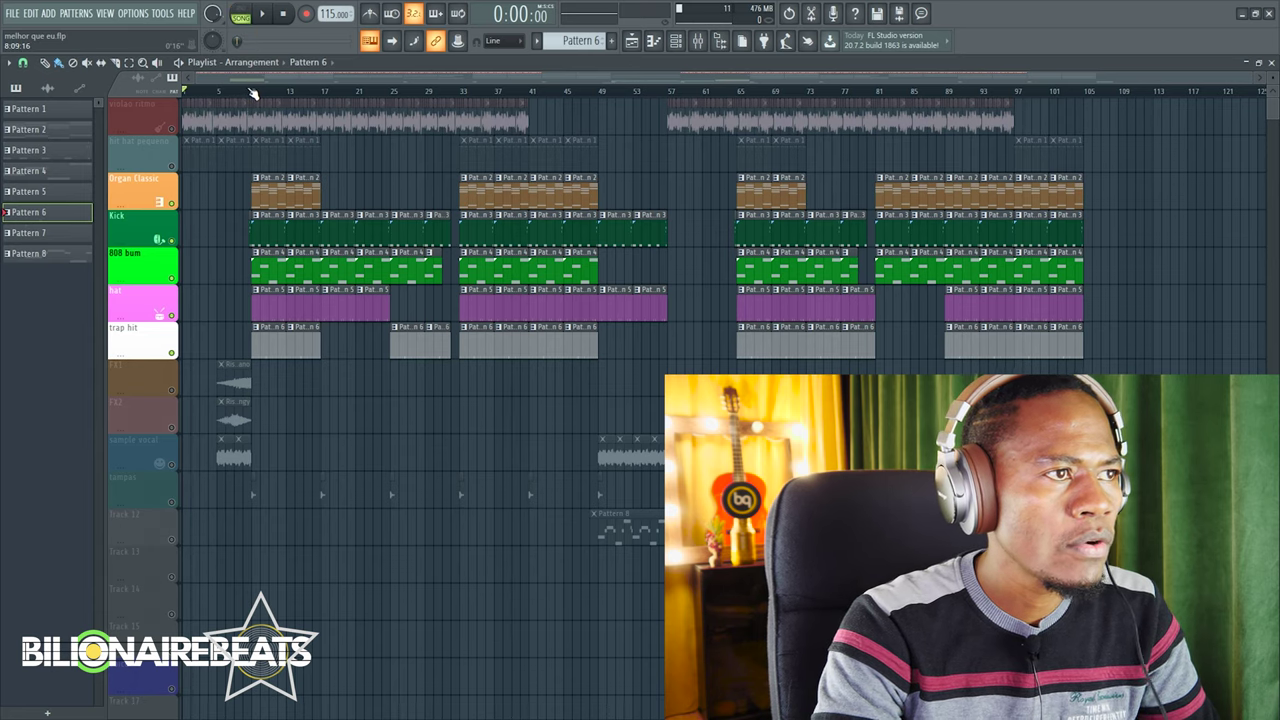
key("space")
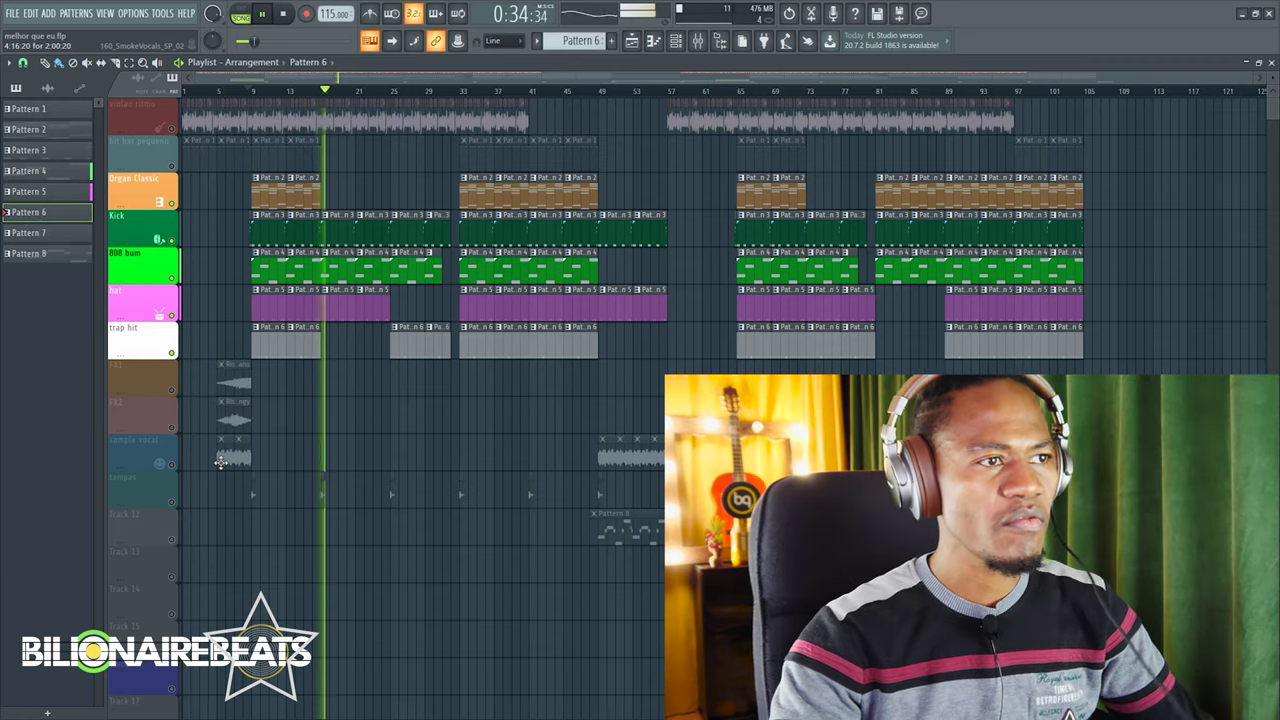
key("space")
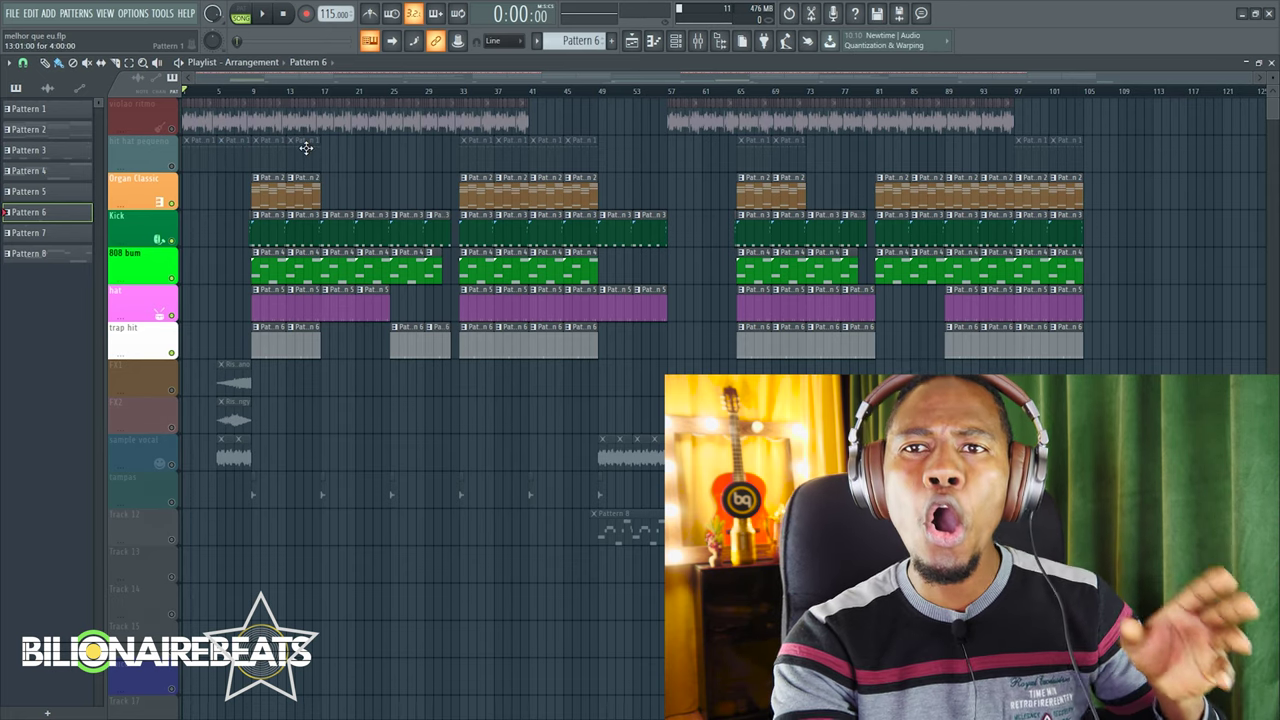
Unmute the hit hat pequeno and violao ritmo tracks
left_click(171, 167)
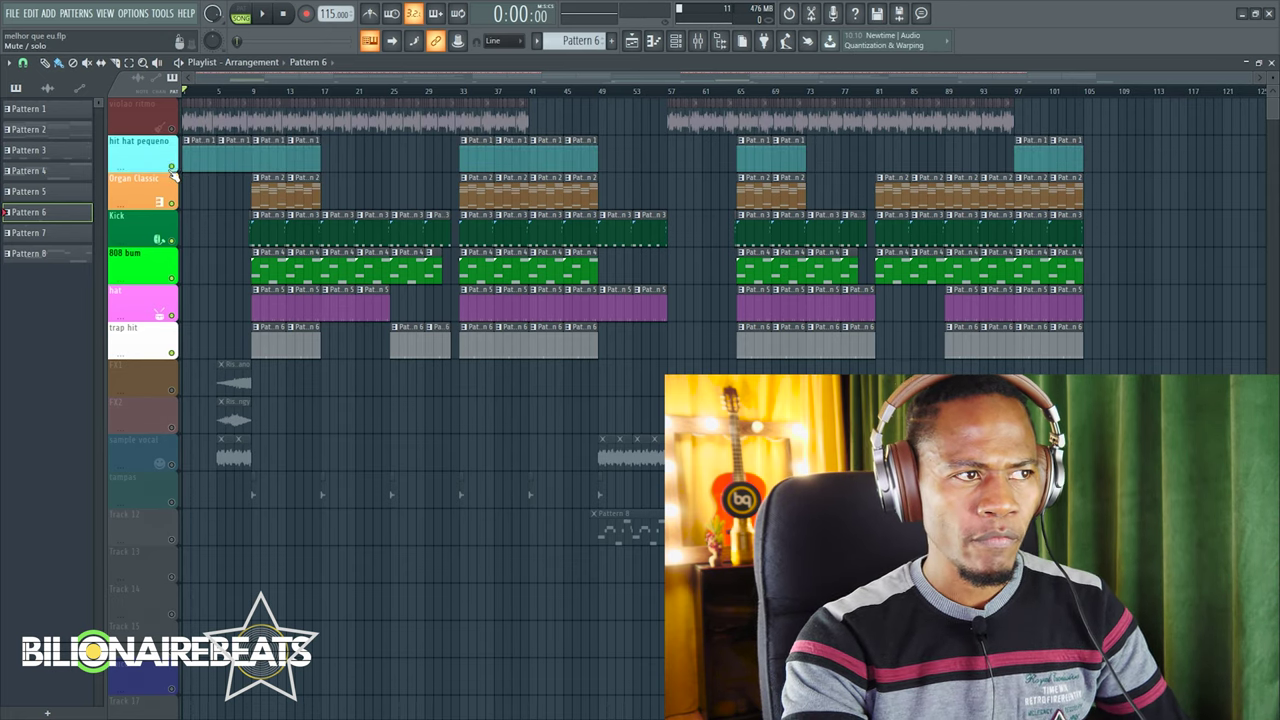
left_click(172, 129)
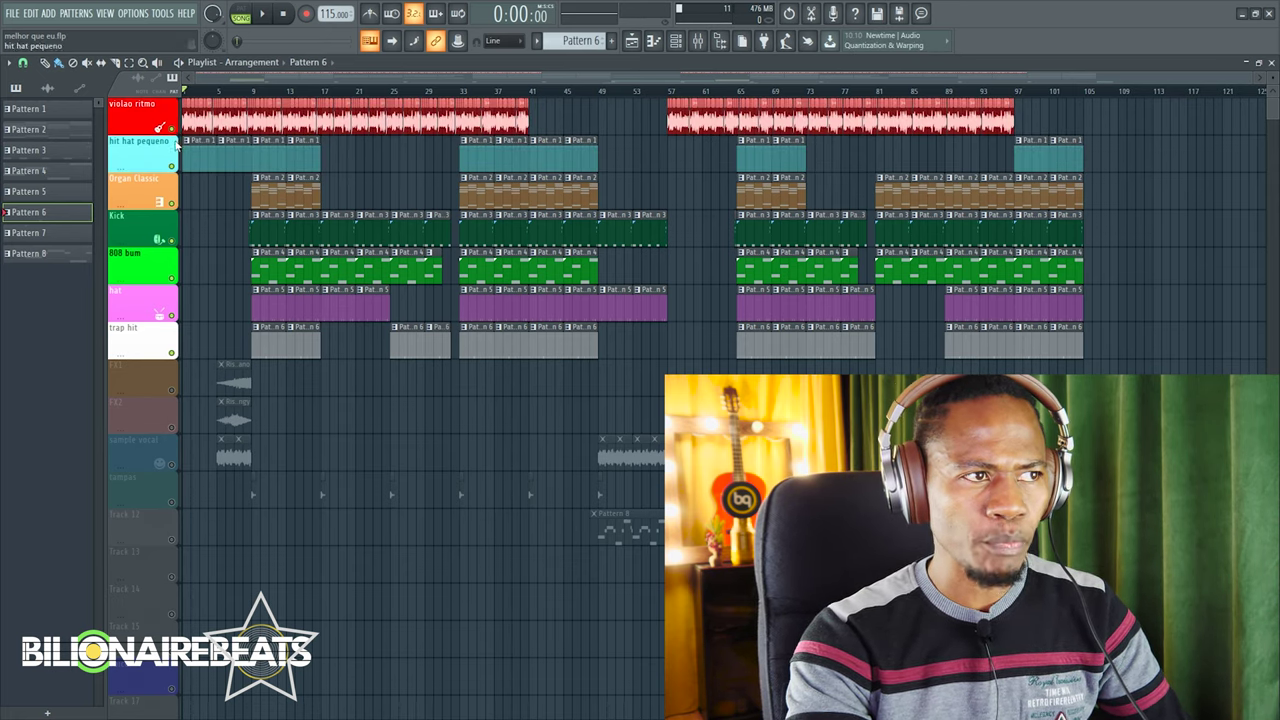
Unmute the FX1, FX2, sample vocal and tampas tracks and inspect the TM CRASH 2 sample's channel settings
left_click(171, 391)
left_click(172, 428)
left_click(172, 465)
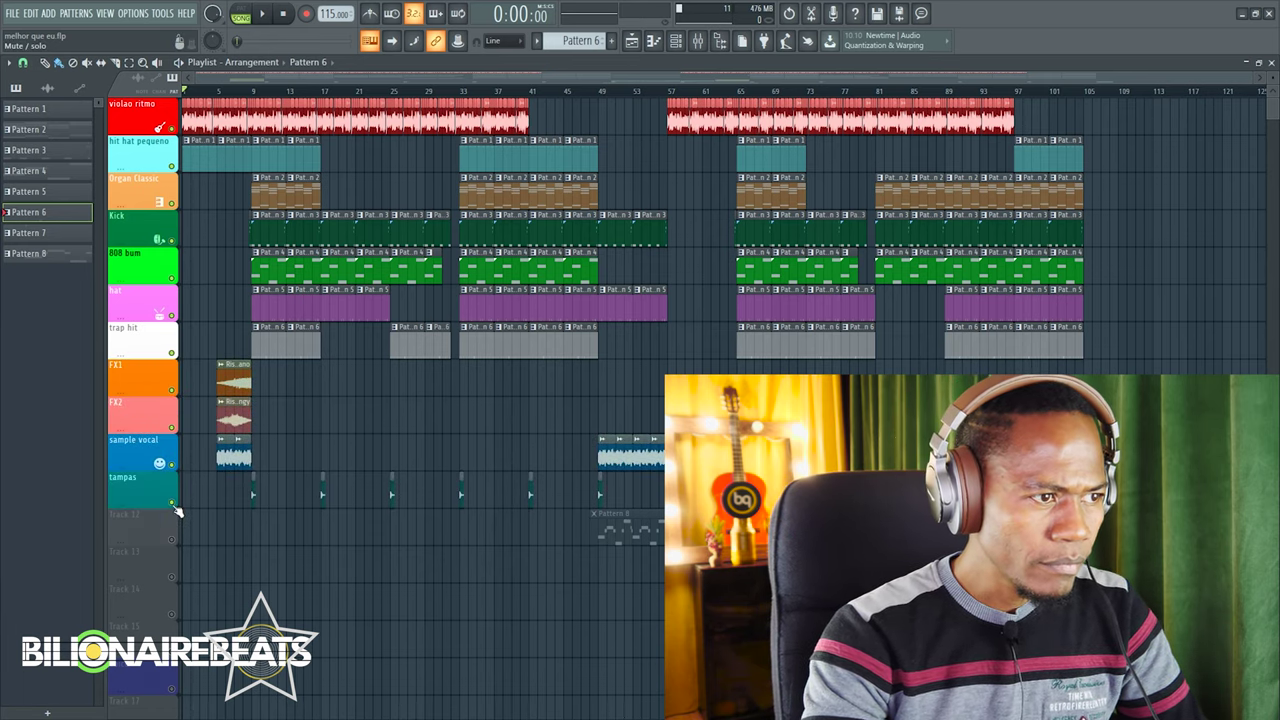
double_click(253, 488)
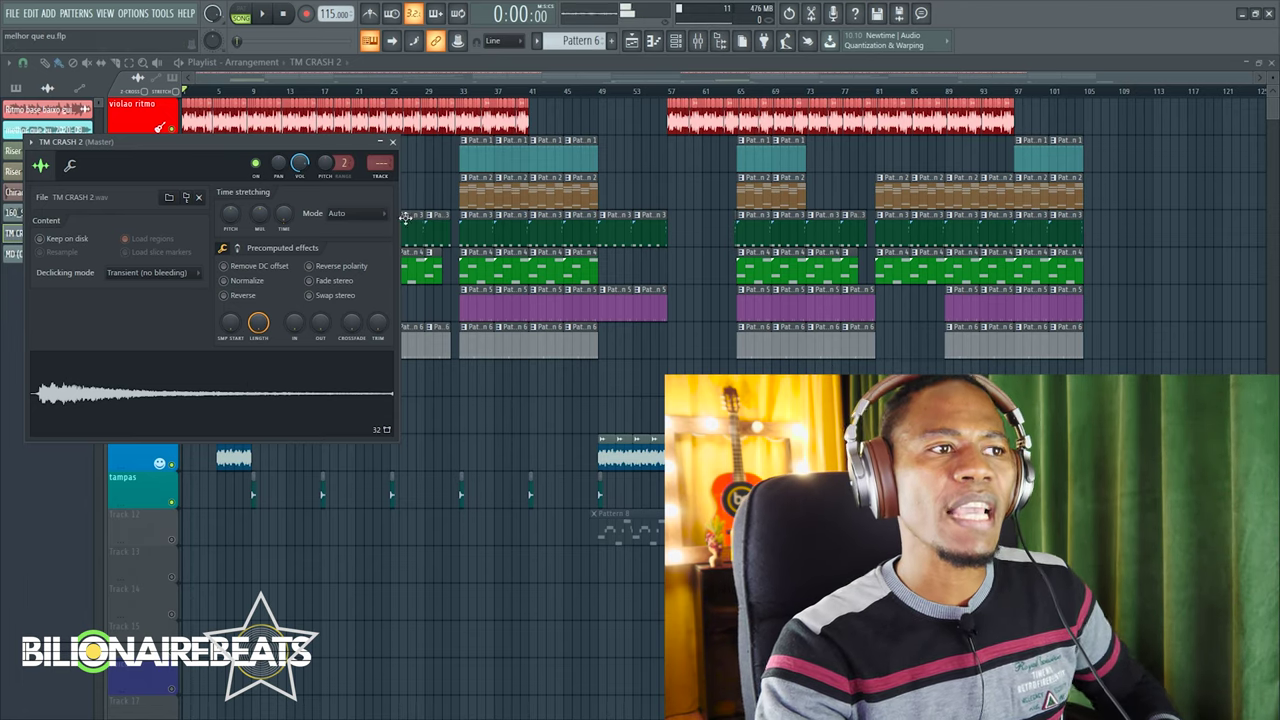
left_click(393, 142)
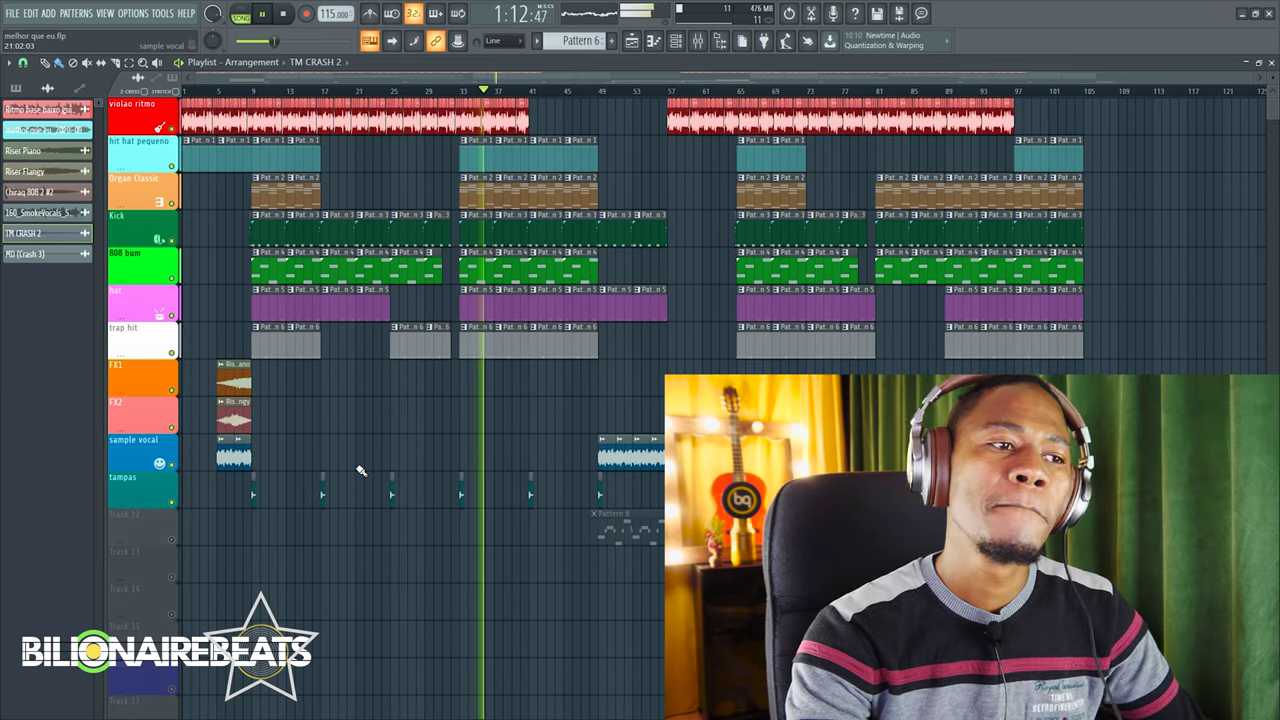
Unmute Track 12 and audition the arrangement from about bar 48, where its Pattern 8 clip begins
left_click(172, 541)
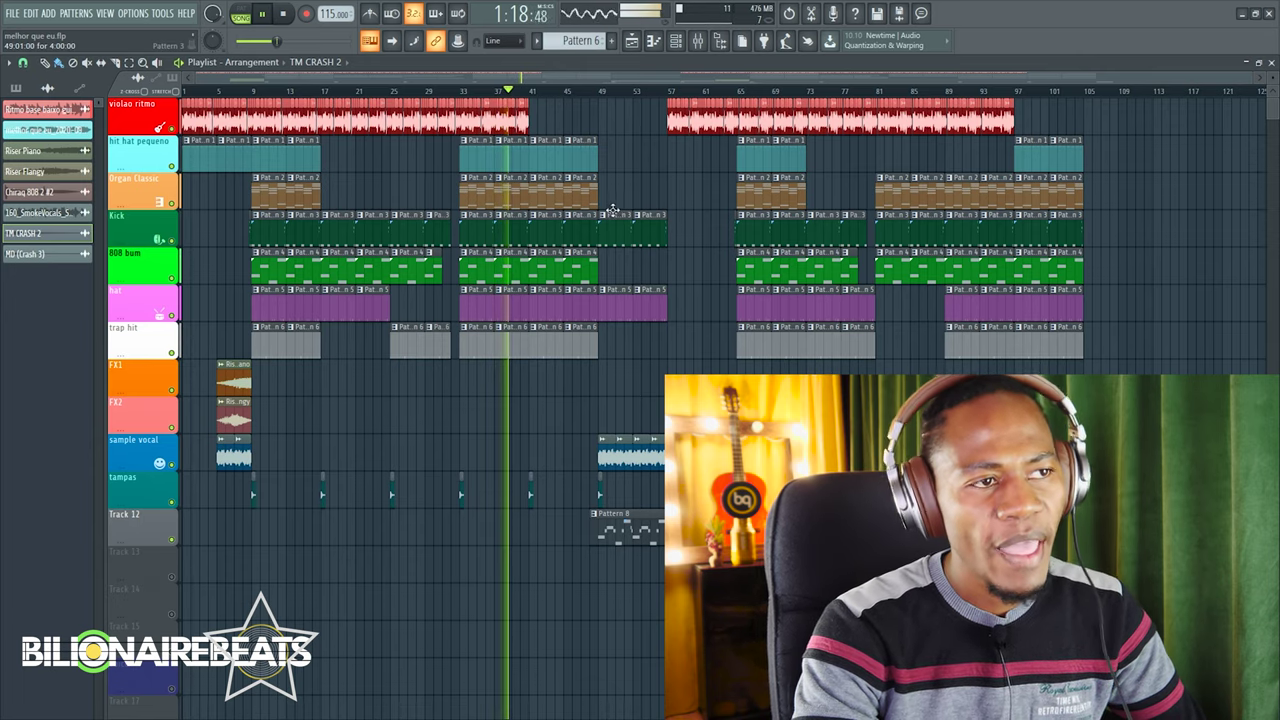
key("space")
left_click(593, 96)
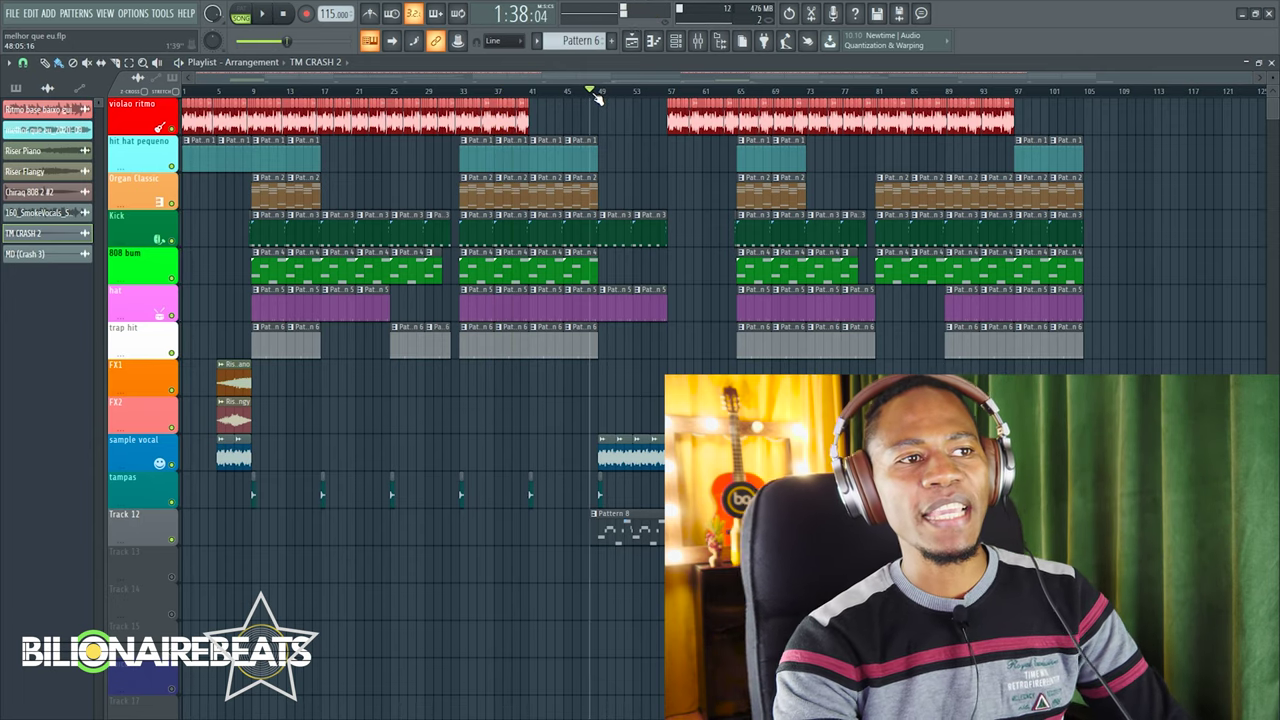
left_click_drag(594, 92, 598, 92)
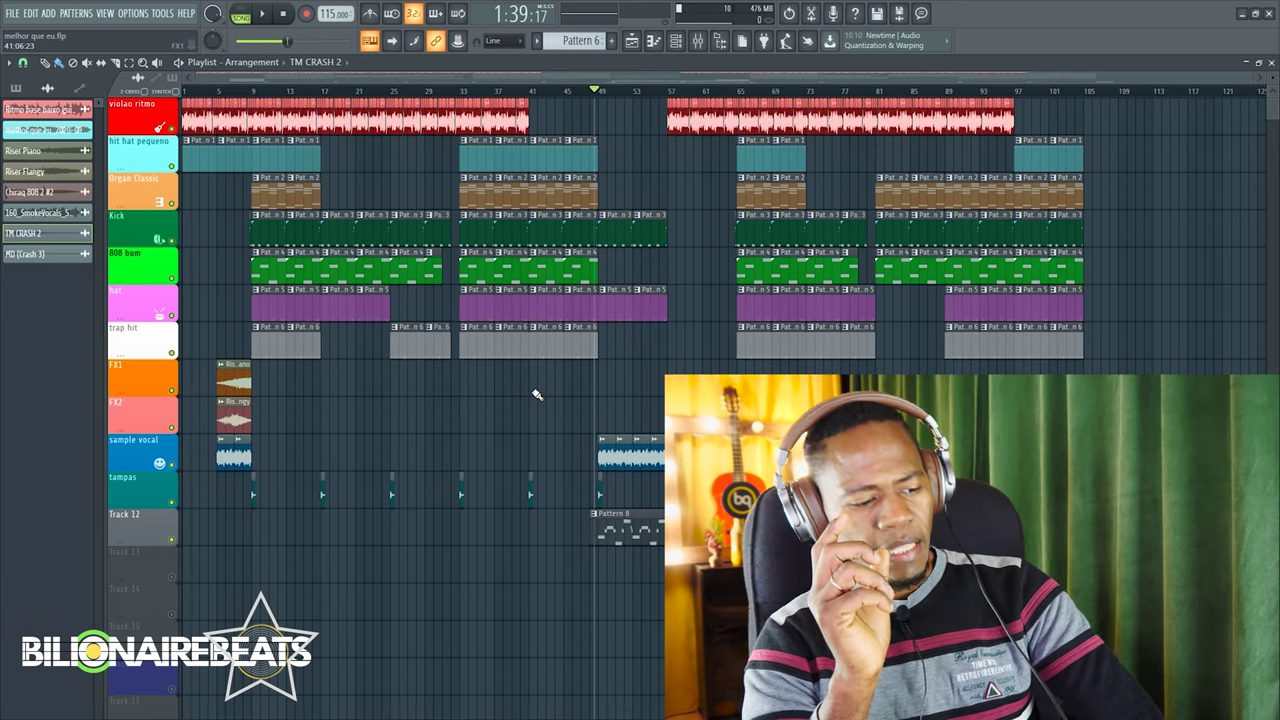
key("space")
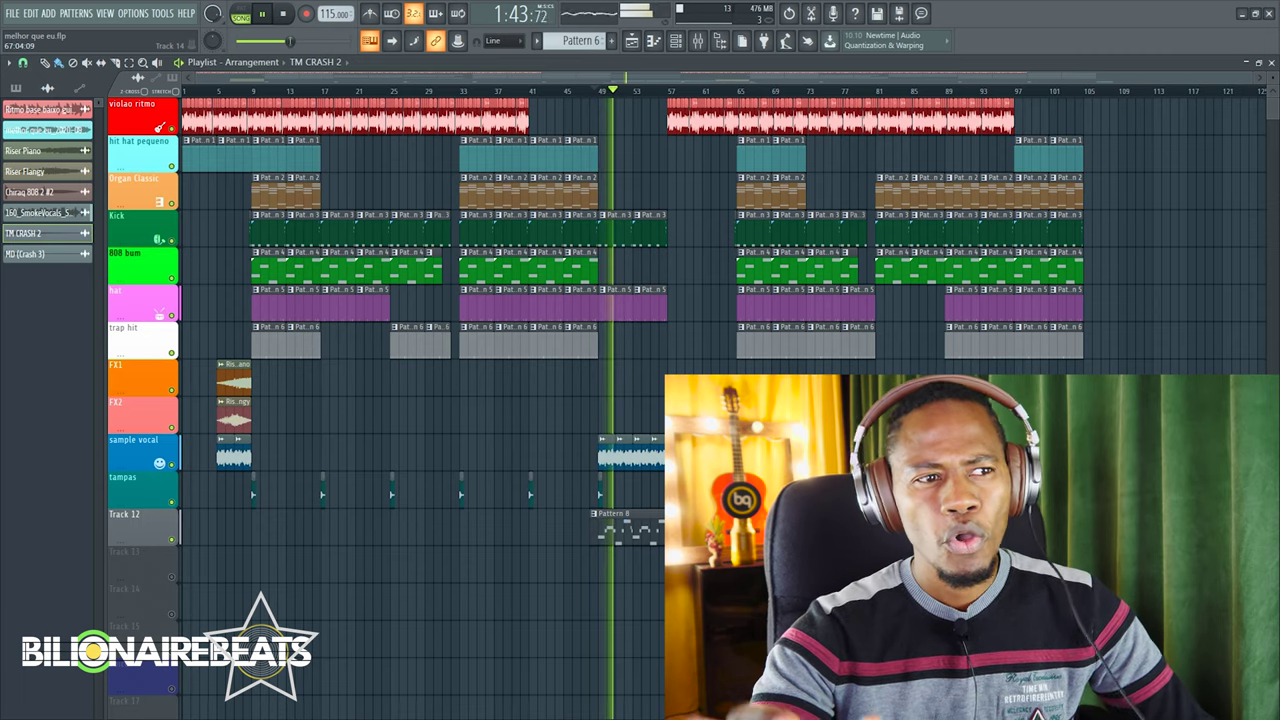
key("space")
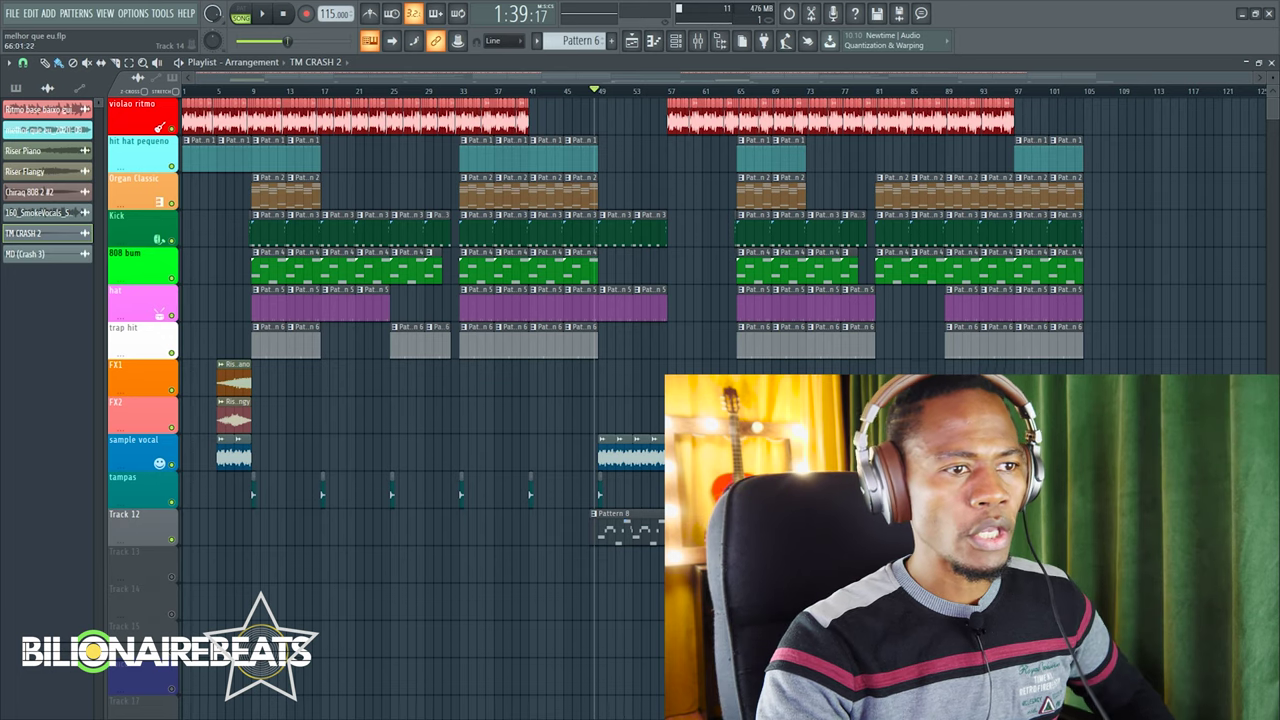
Enlarge Pattern 8's CS-80 V3 notes in the piano roll, audition the melody and return to the playlist
double_click(636, 541)
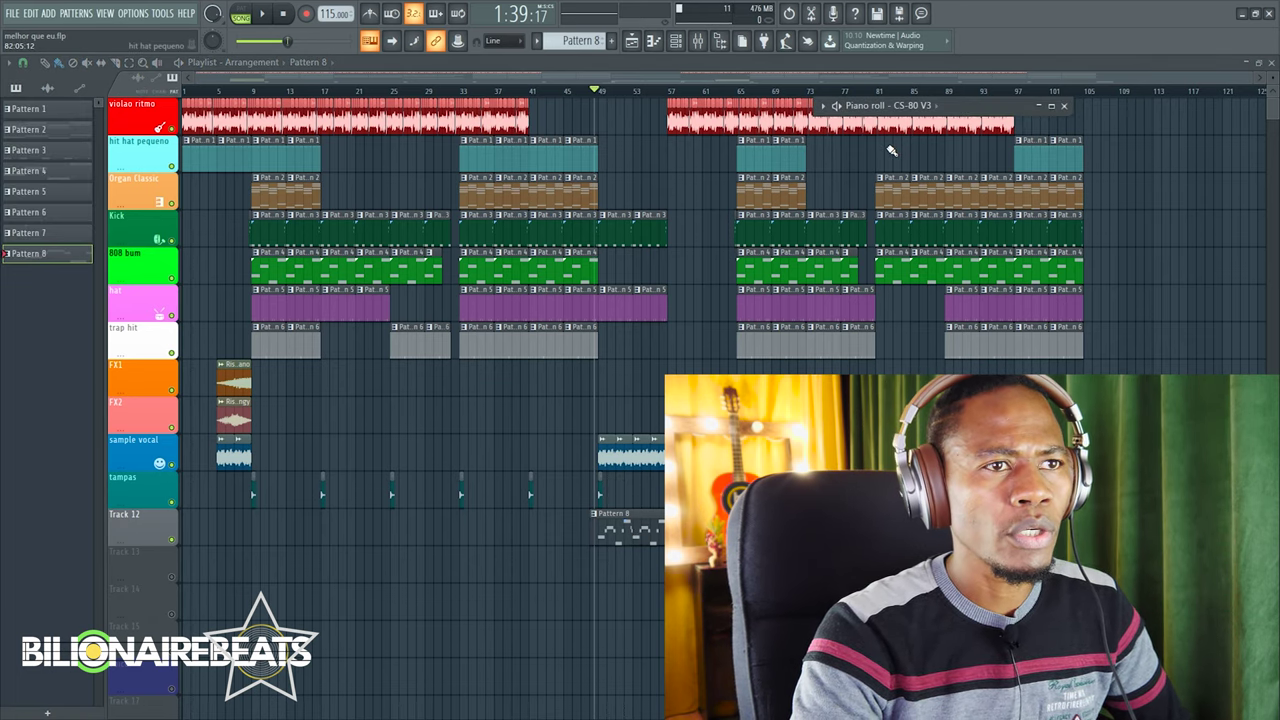
left_click(1051, 106)
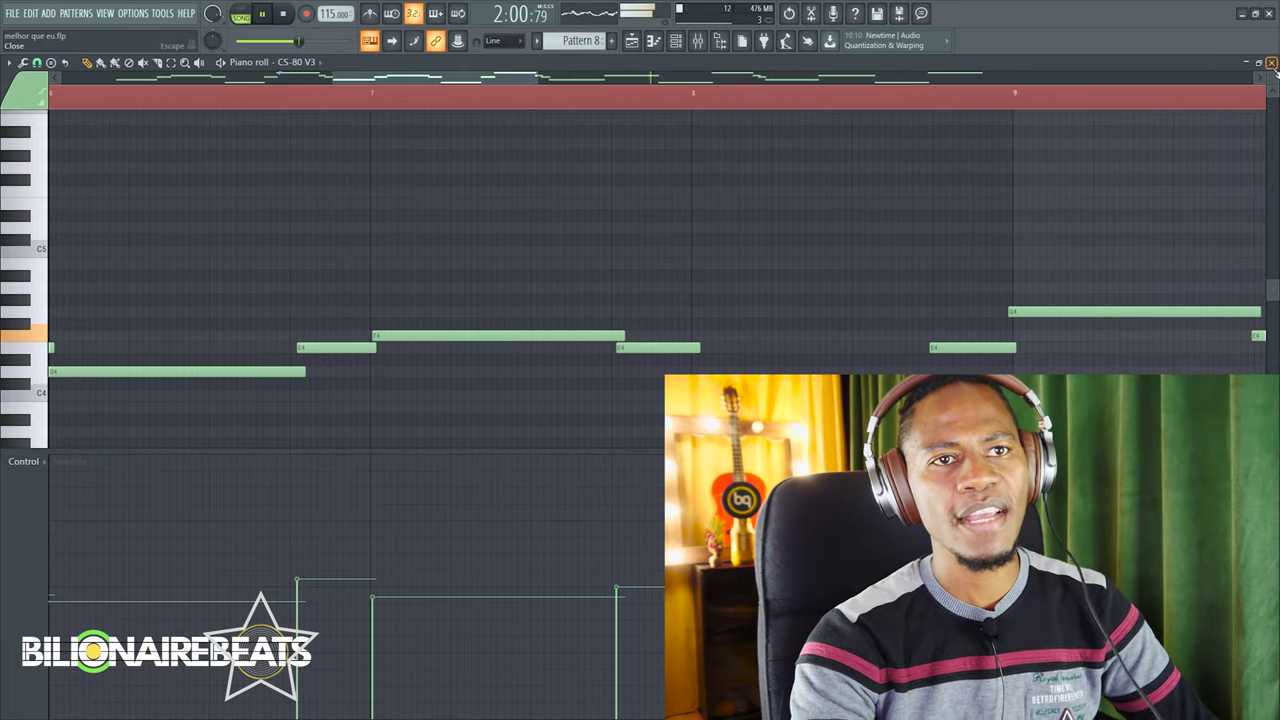
left_click(1271, 63)
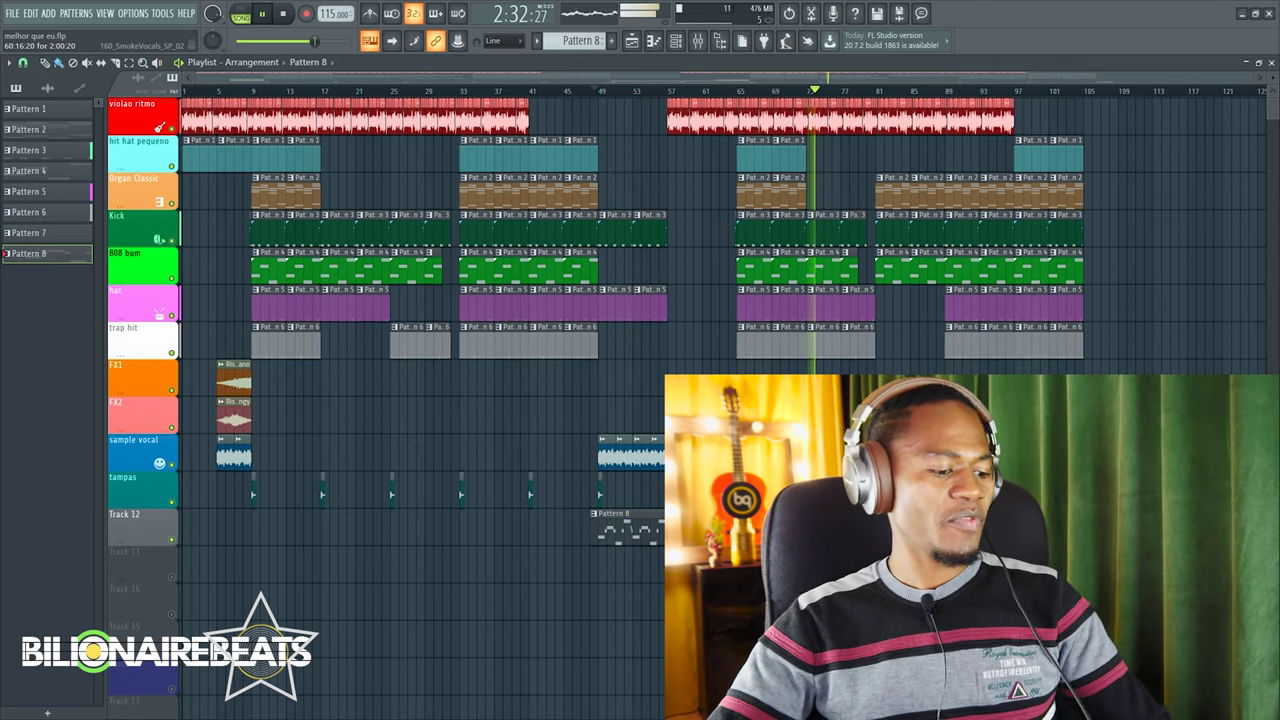
Audition the full arrangement from the start with all named tracks and Track 12 active
key("space")
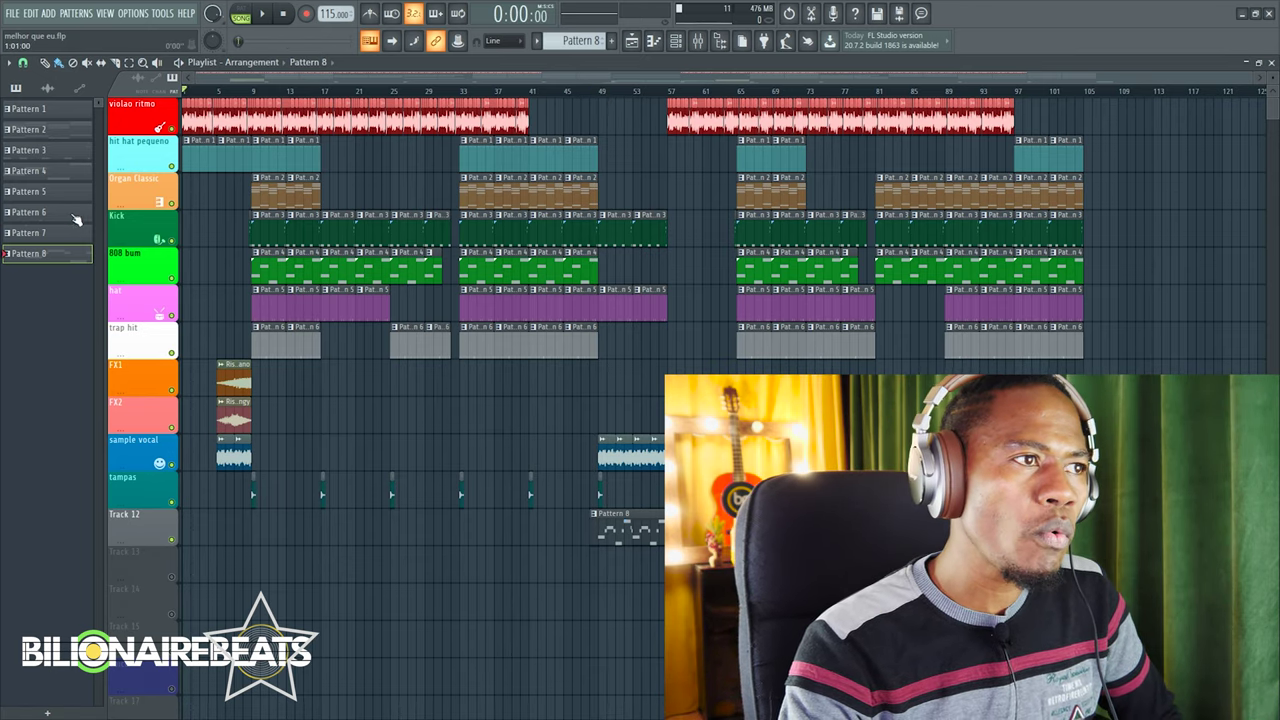
key("space")
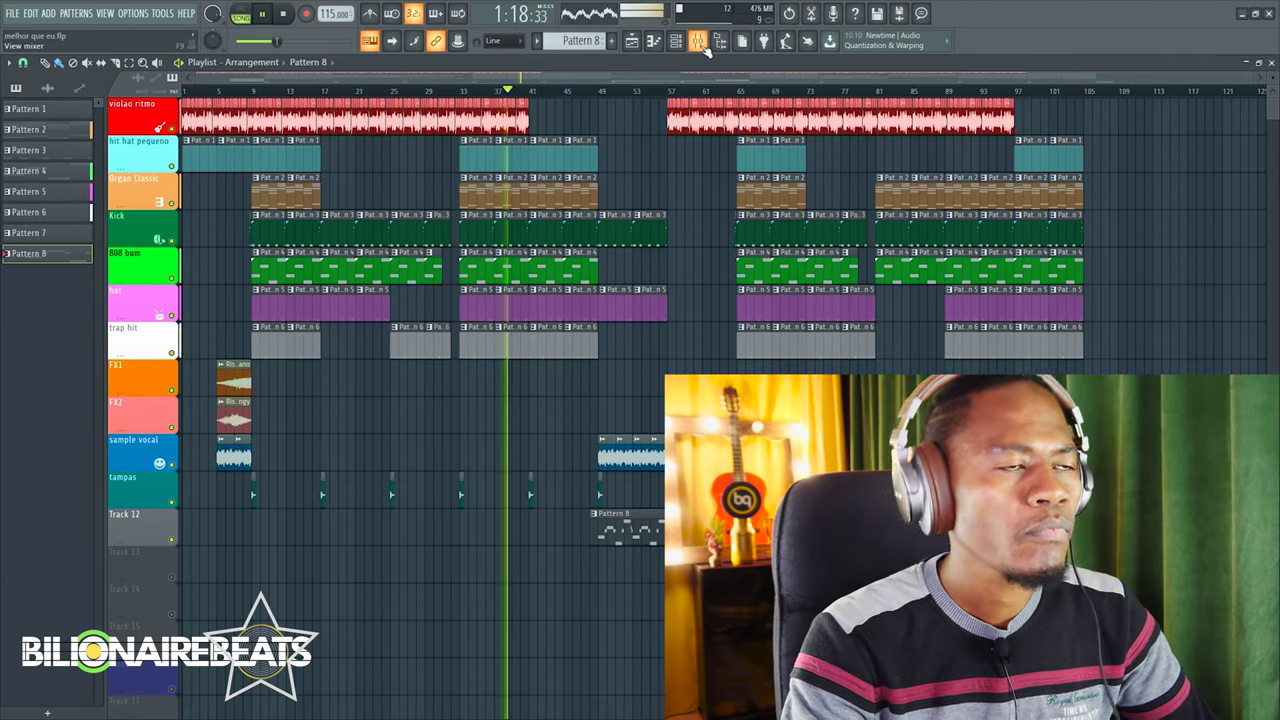
key("space")
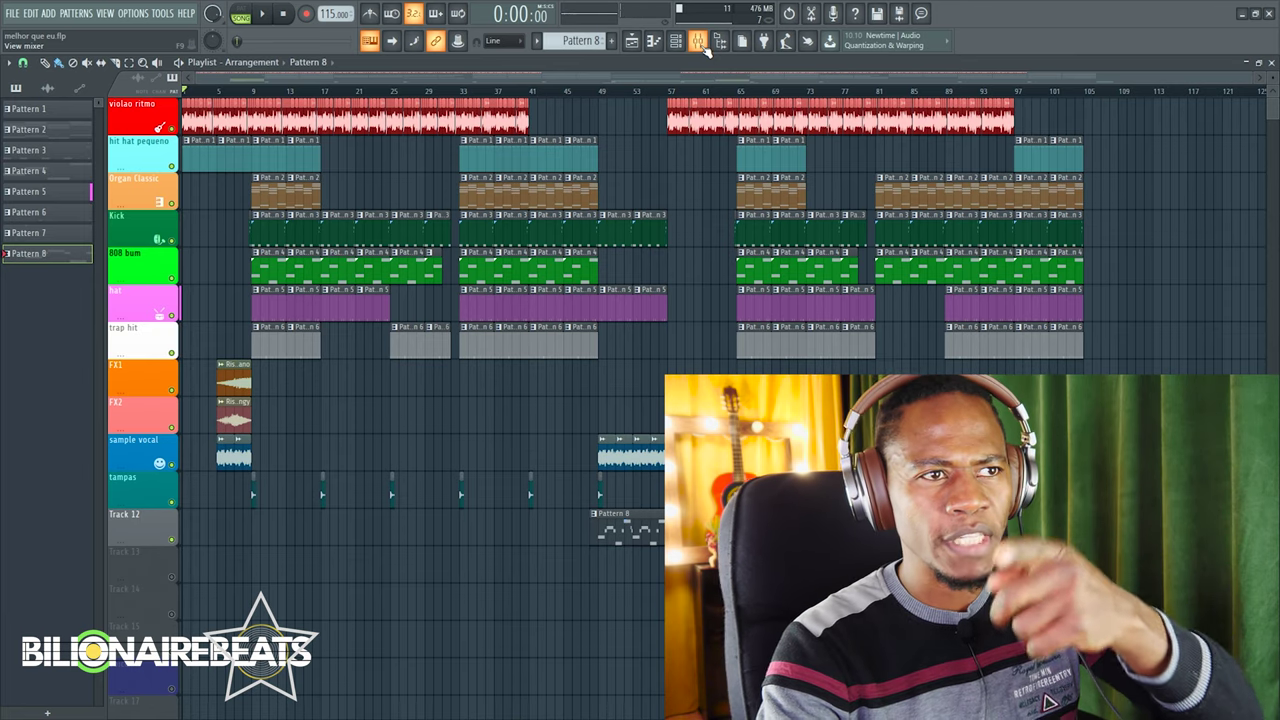
Enlarge the mixer and examine the Fruity Multiband Compressor settings on the Master track
left_click(699, 42)
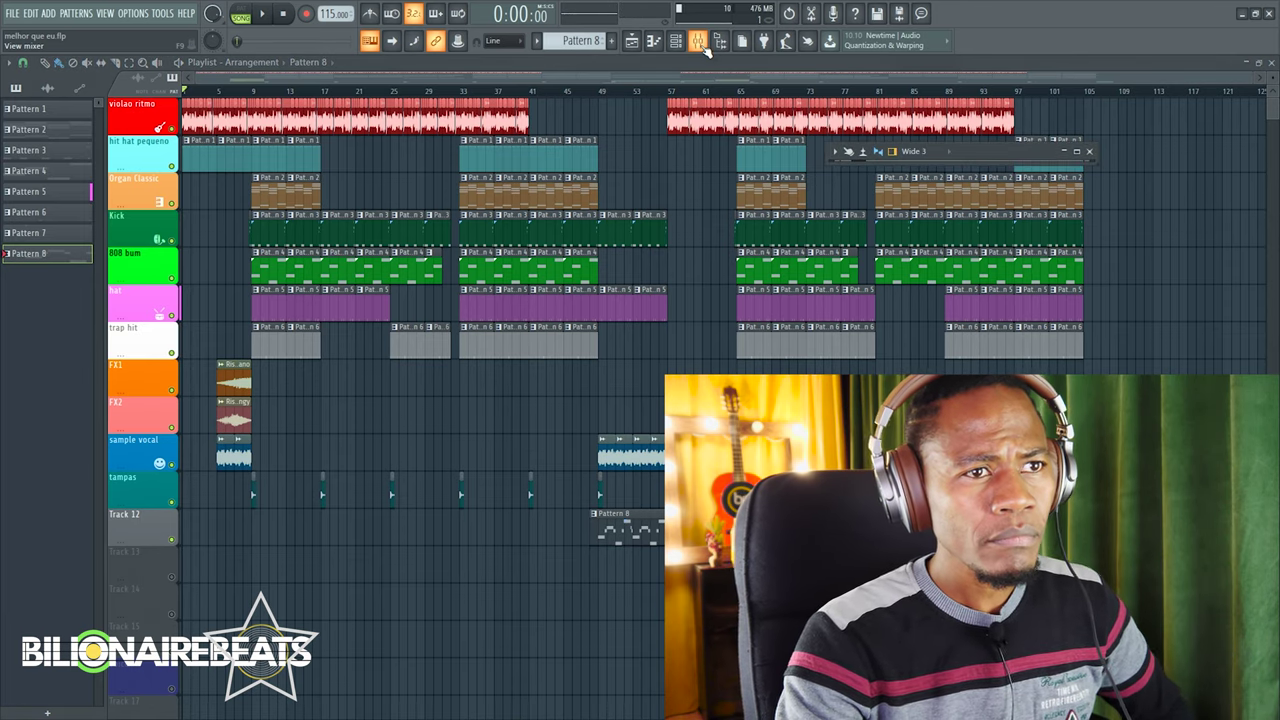
left_click(1078, 151)
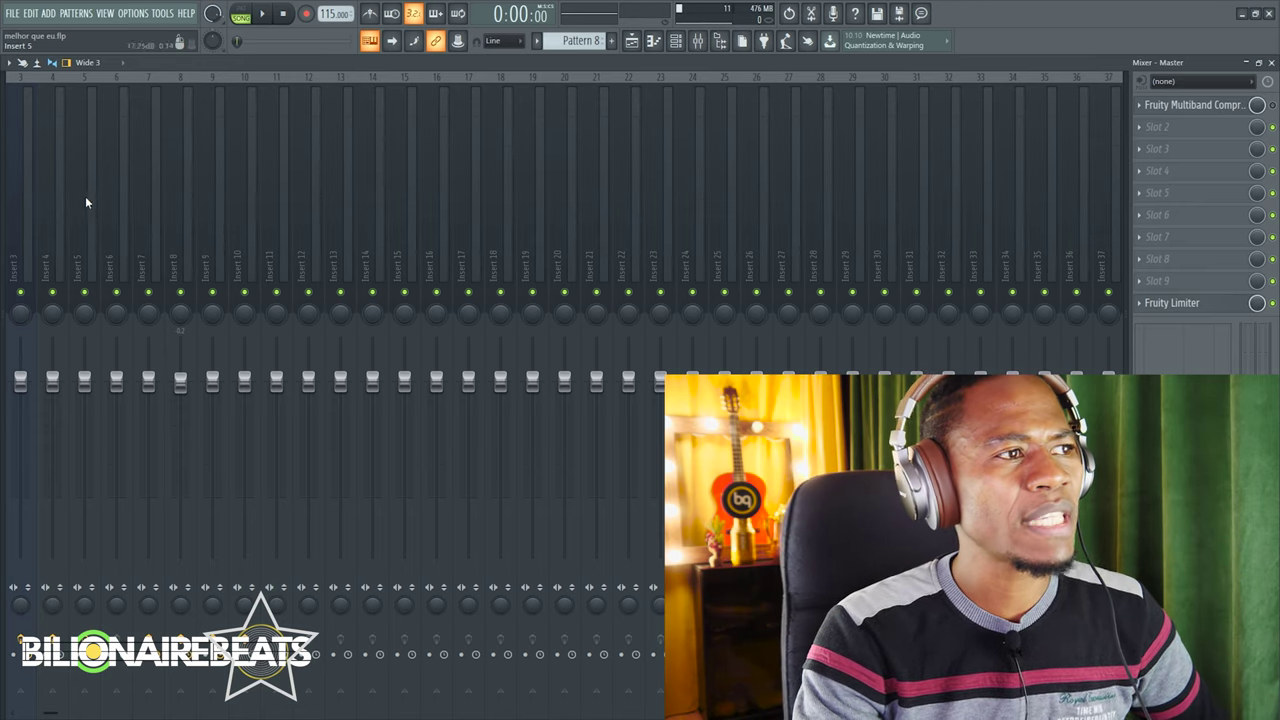
left_click(1178, 107)
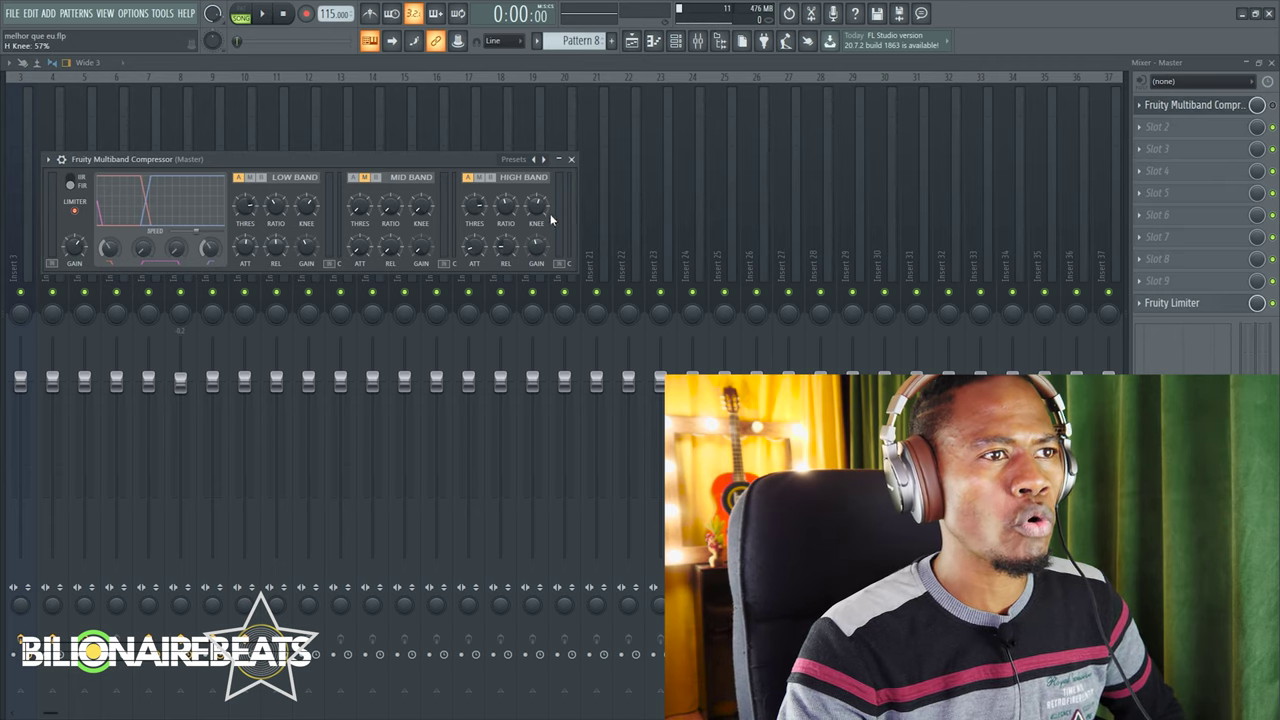
left_click(572, 160)
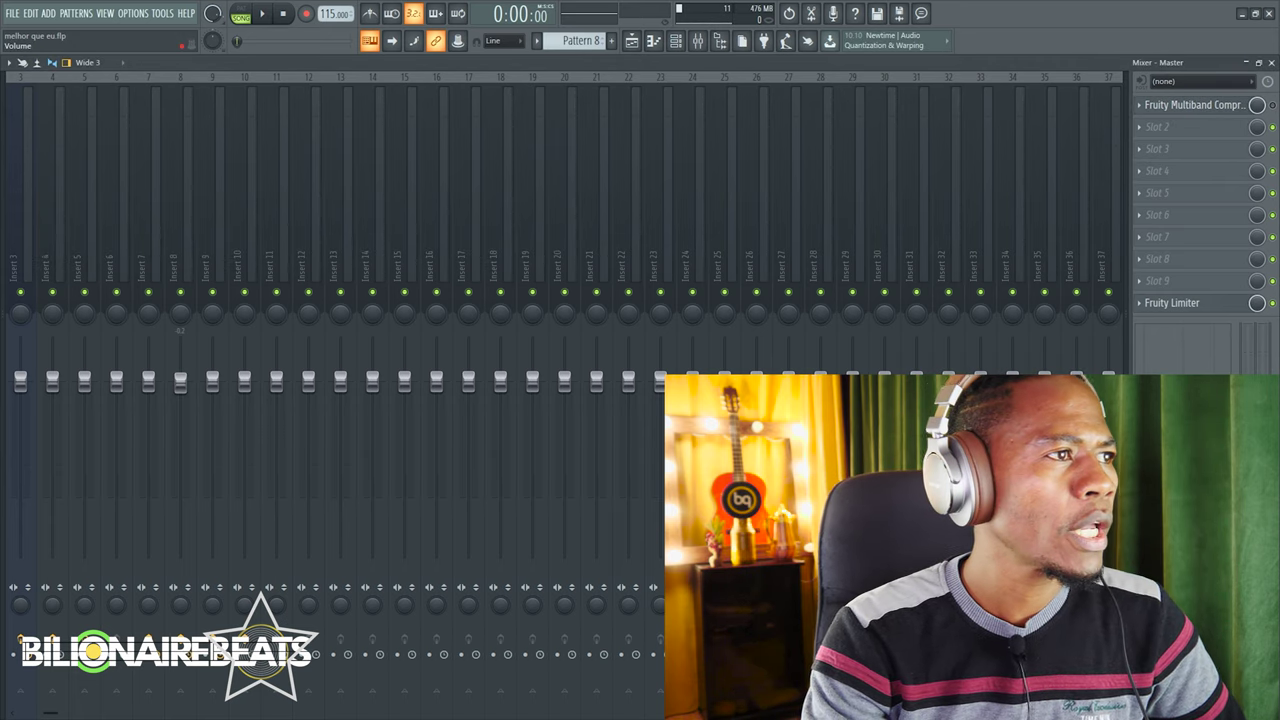
Examine the effect slots of the mixer inserts, including Insert 8, and select the Master track
left_click(22, 165)
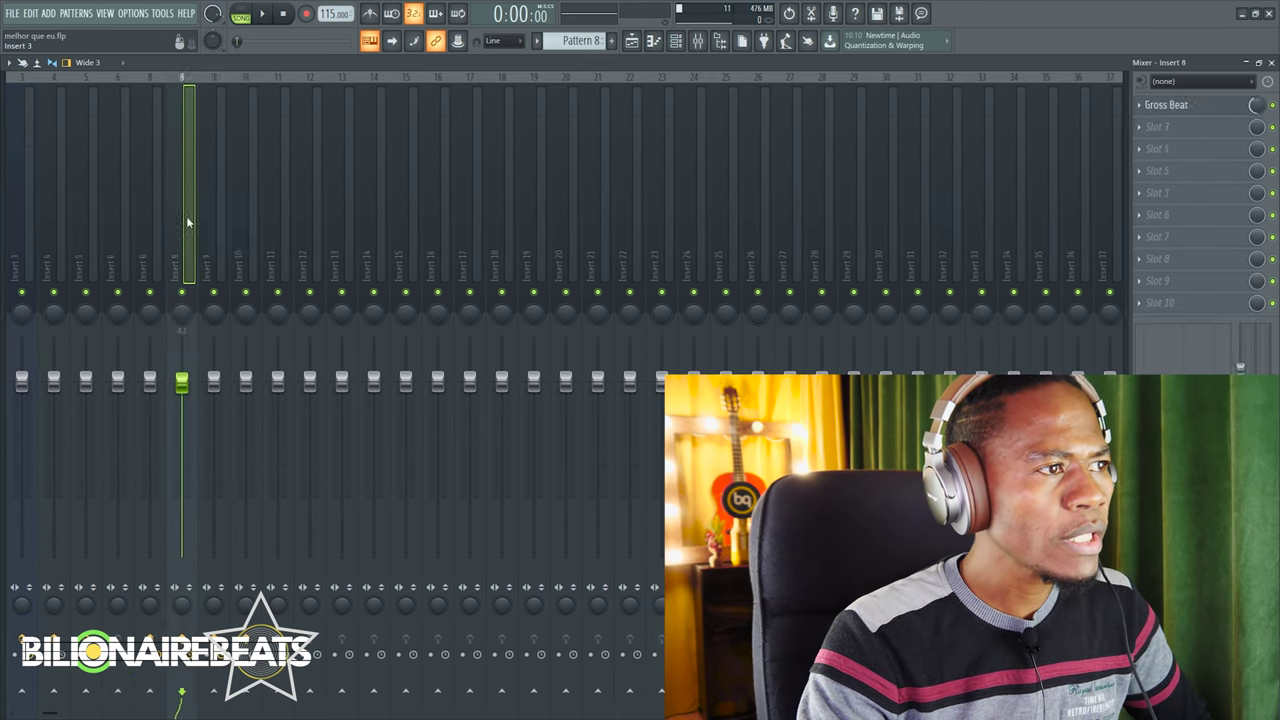
left_click_drag(189, 223, 2, 245)
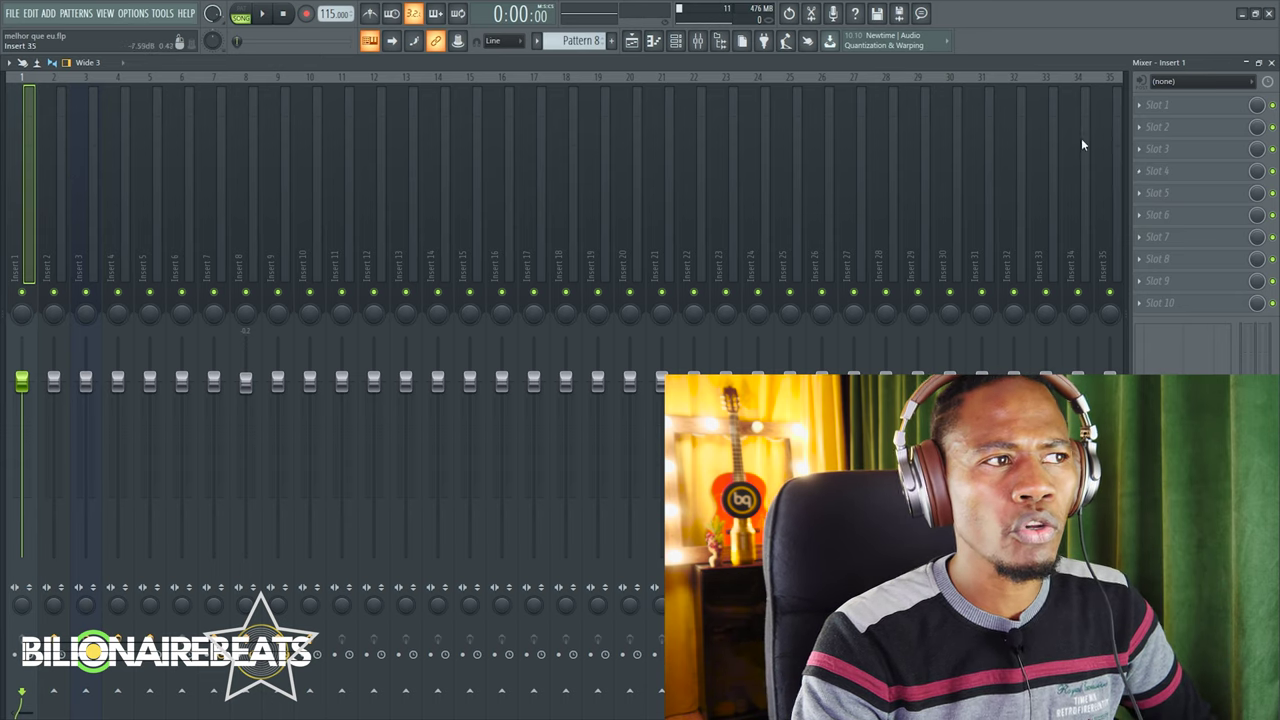
left_click_drag(2, 245, 16, 241)
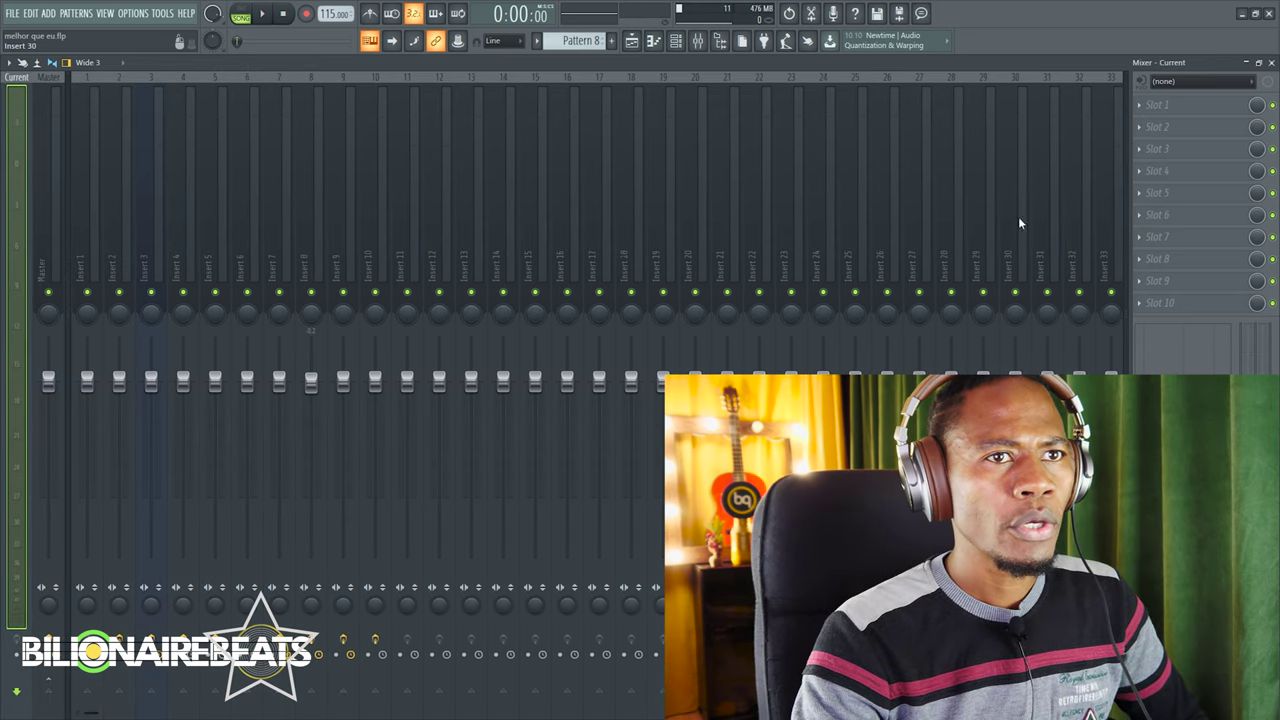
left_click(42, 222)
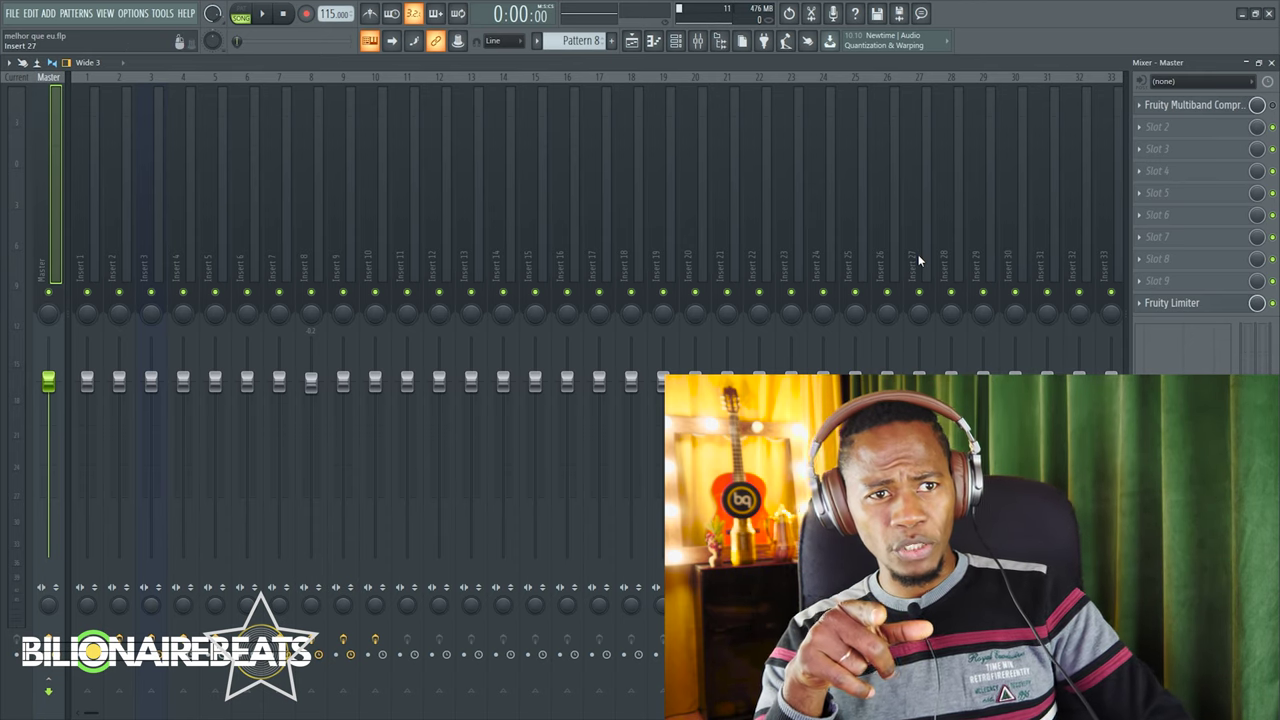
Enable the Fruity Multiband Compressor on the Master track and compare the same song section without and with it
key("space")
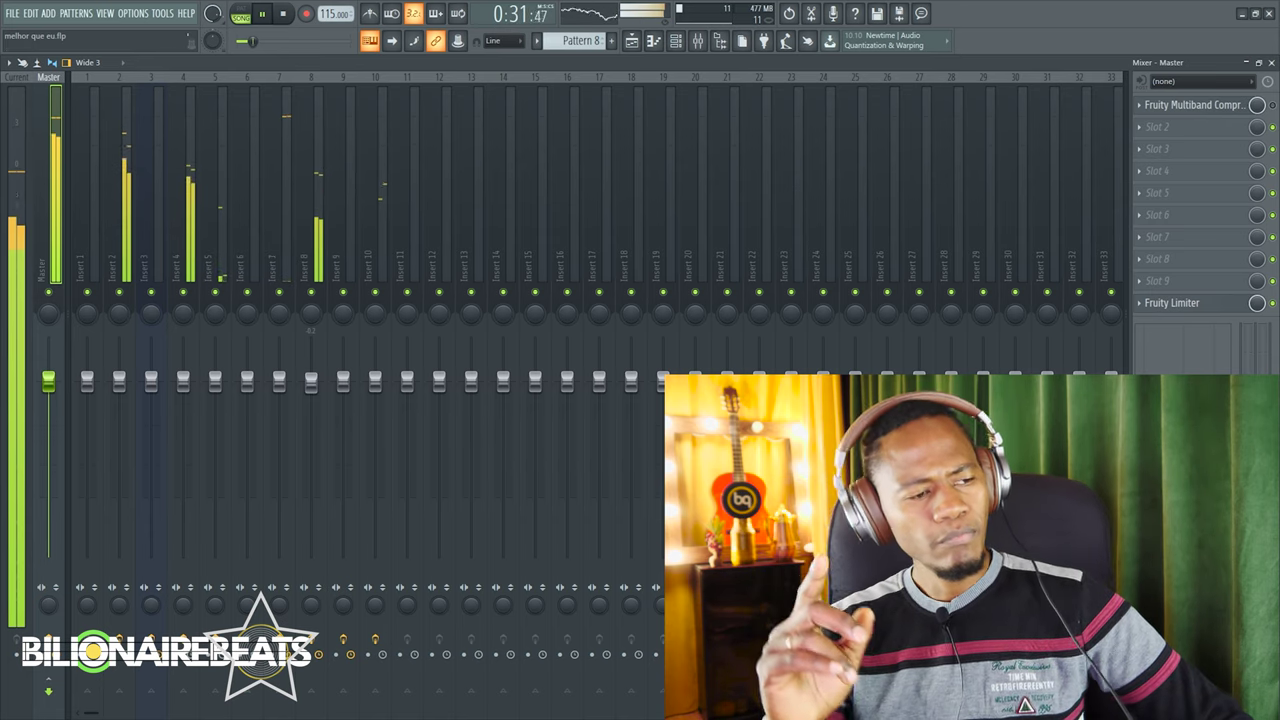
key("space")
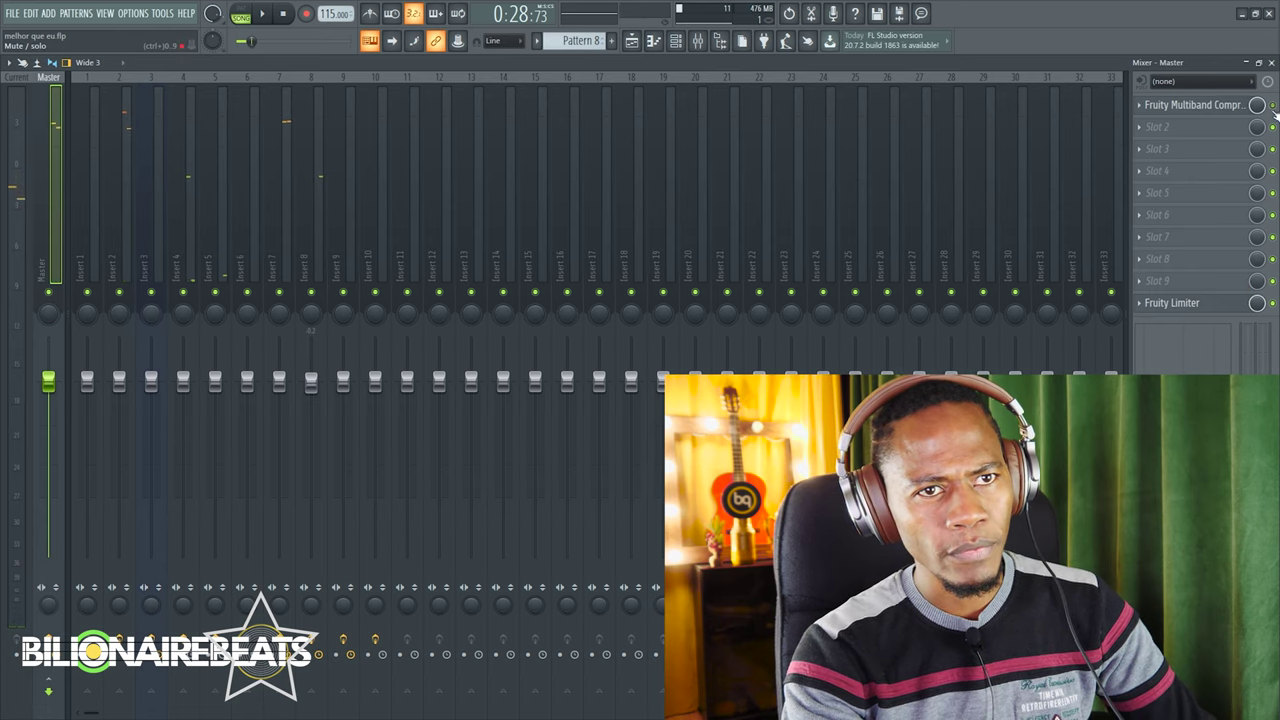
key("space")
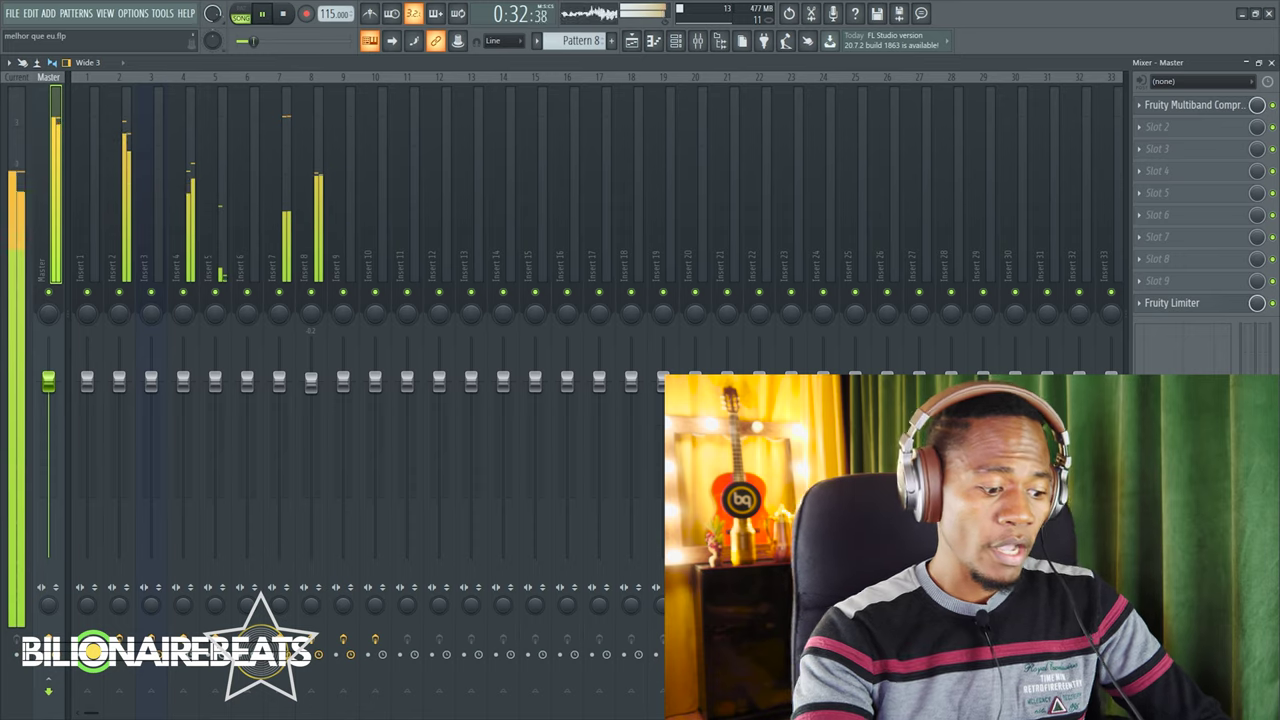
key("space")
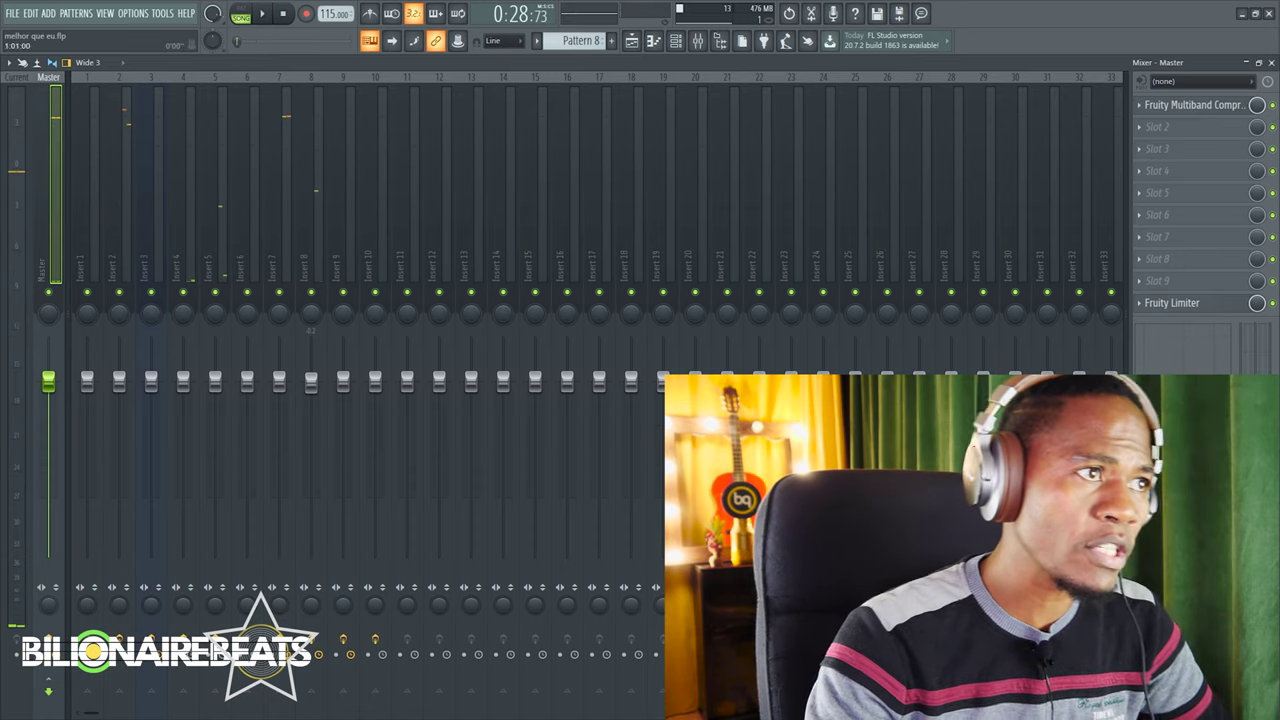
Audition the beat from the song start with the master compressor enabled and return to the playlist
left_click_drag(249, 41, 236, 41)
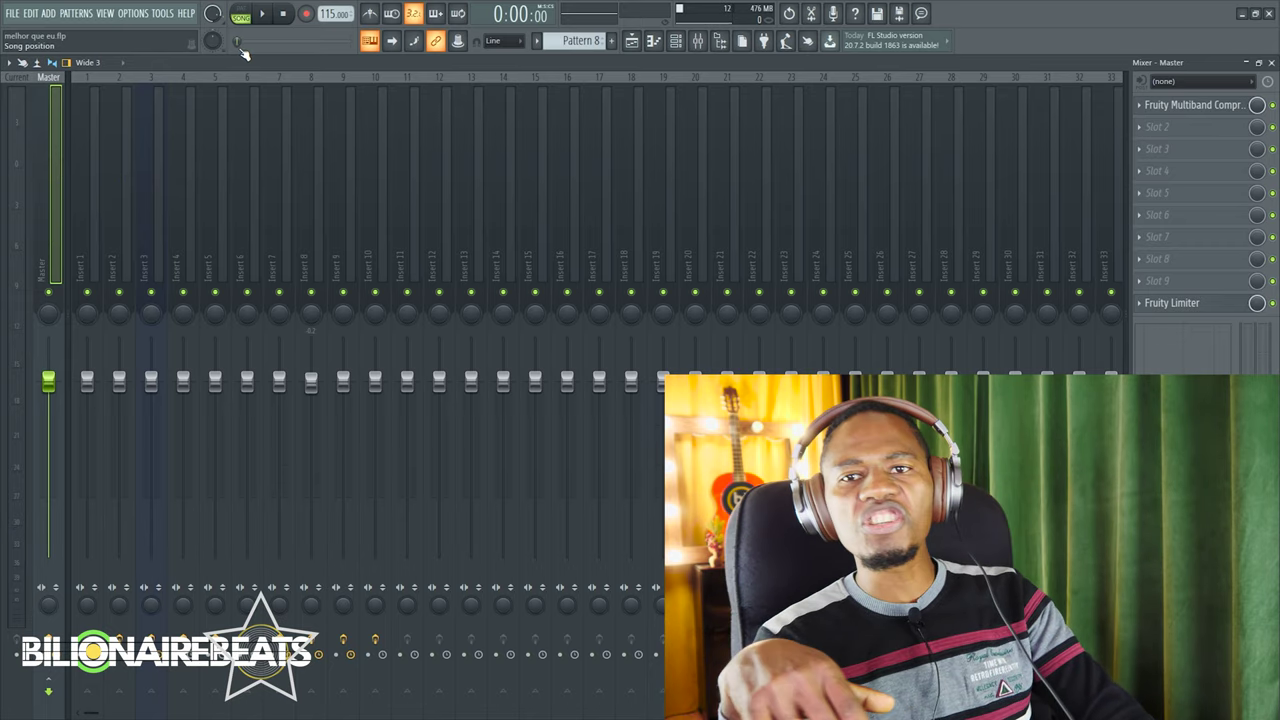
key("space")
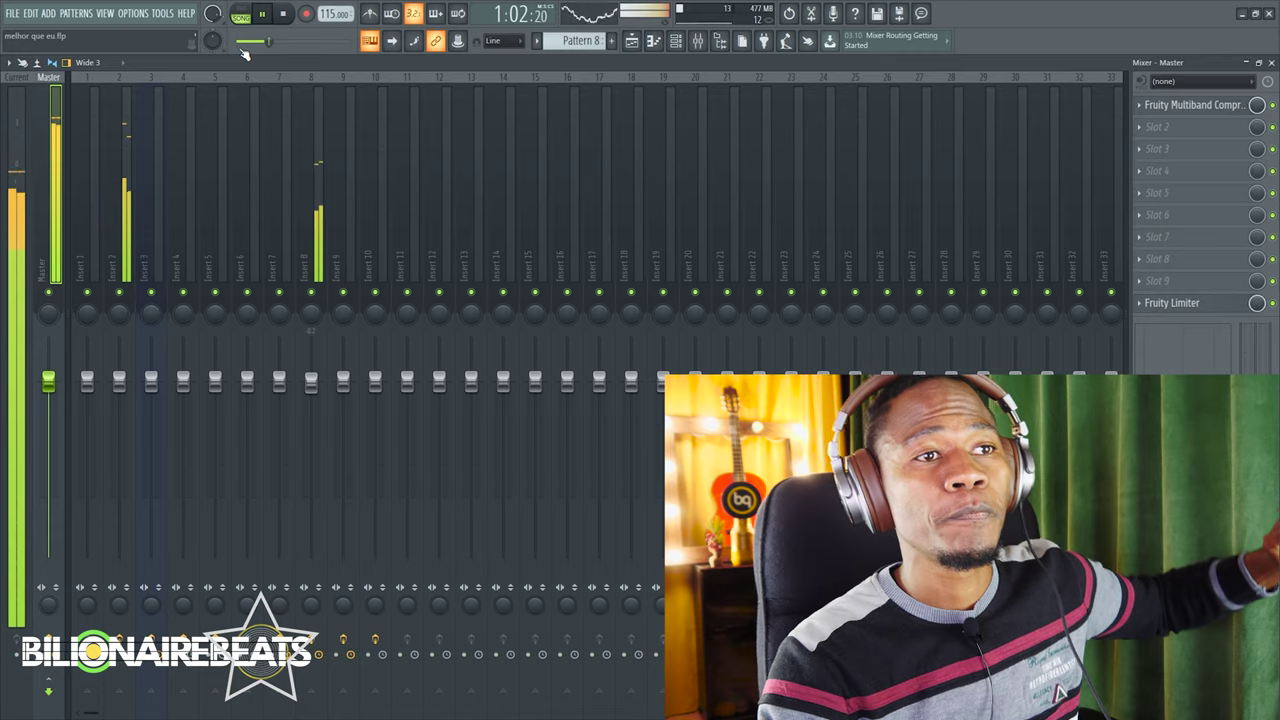
left_click(1247, 63)
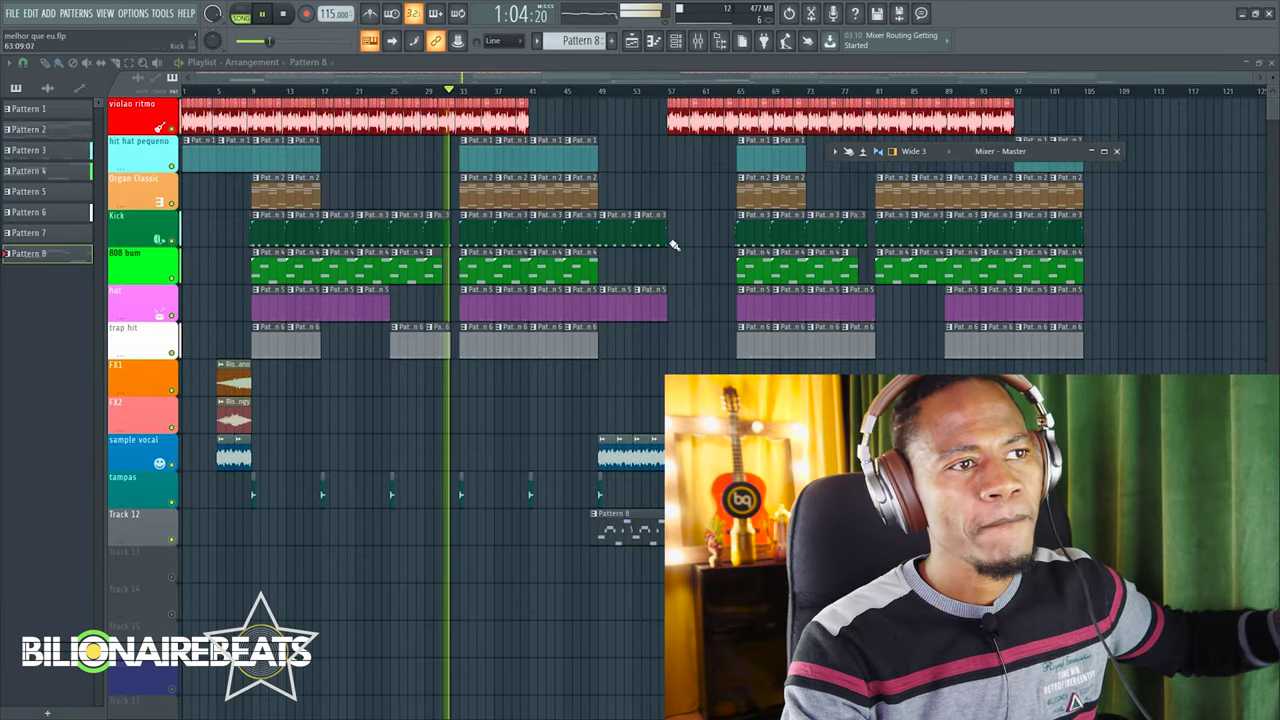